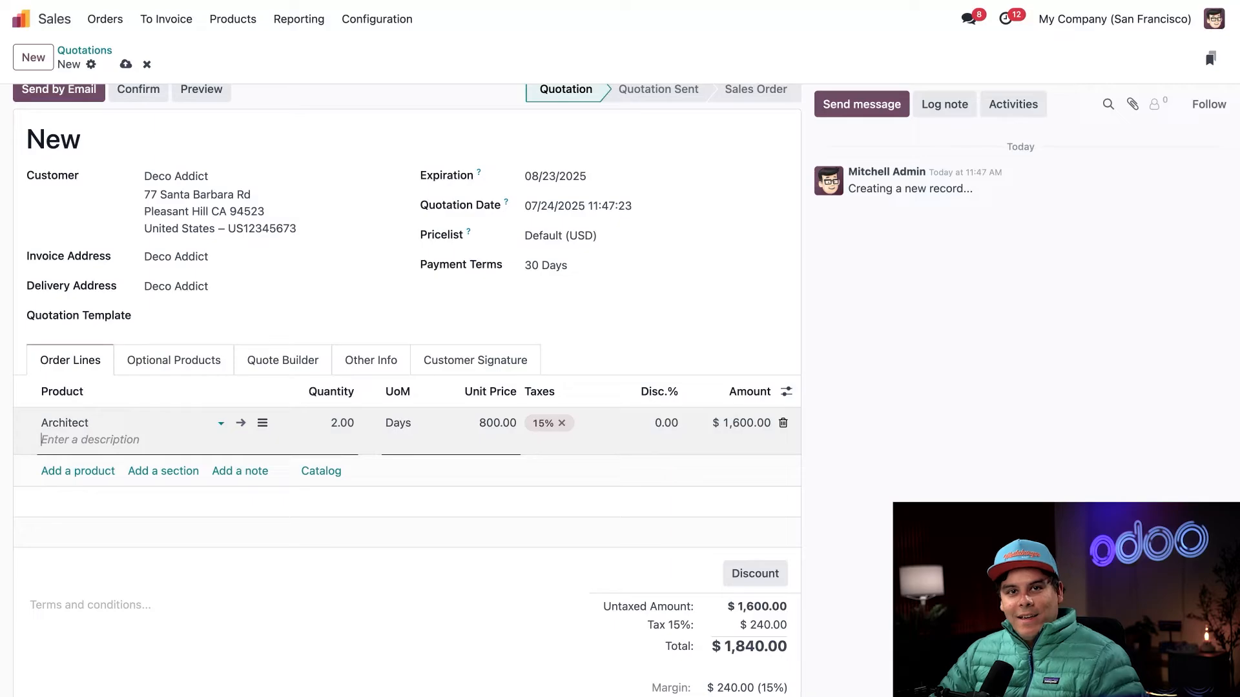
# - Describe the existing Architect line as "Plans" and add a second Architect order line for 5 Days
pyautogui.write('Plans')
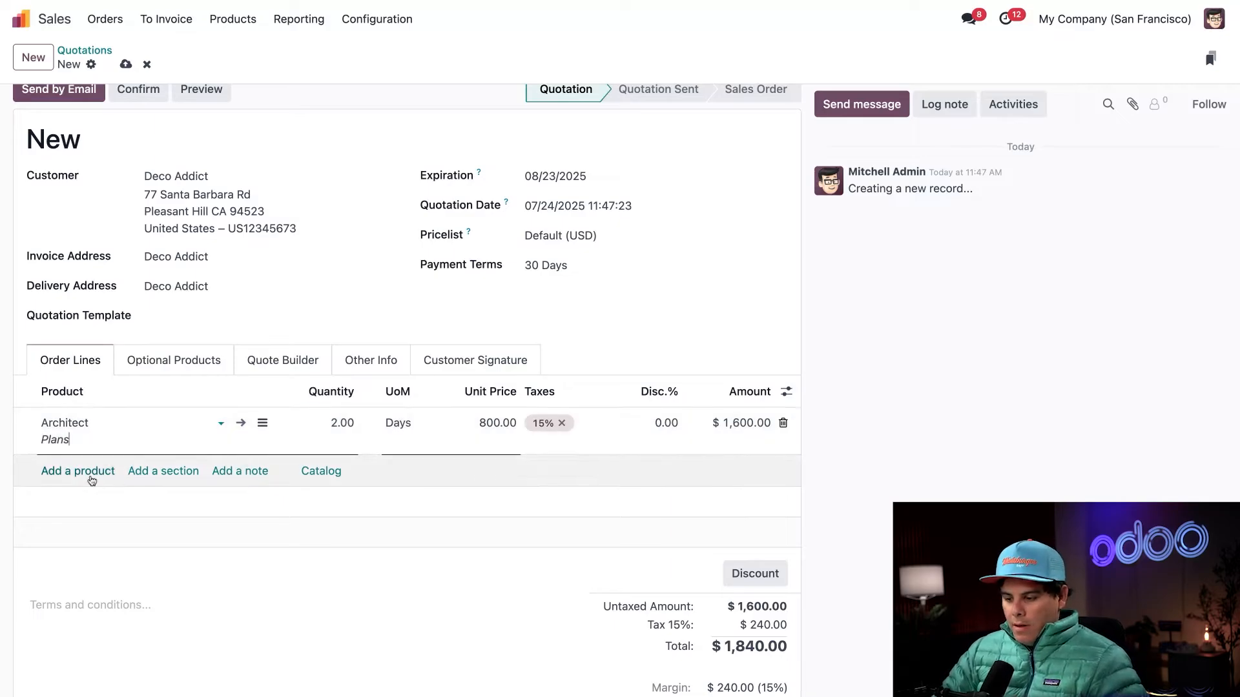
pyautogui.click(92, 472)
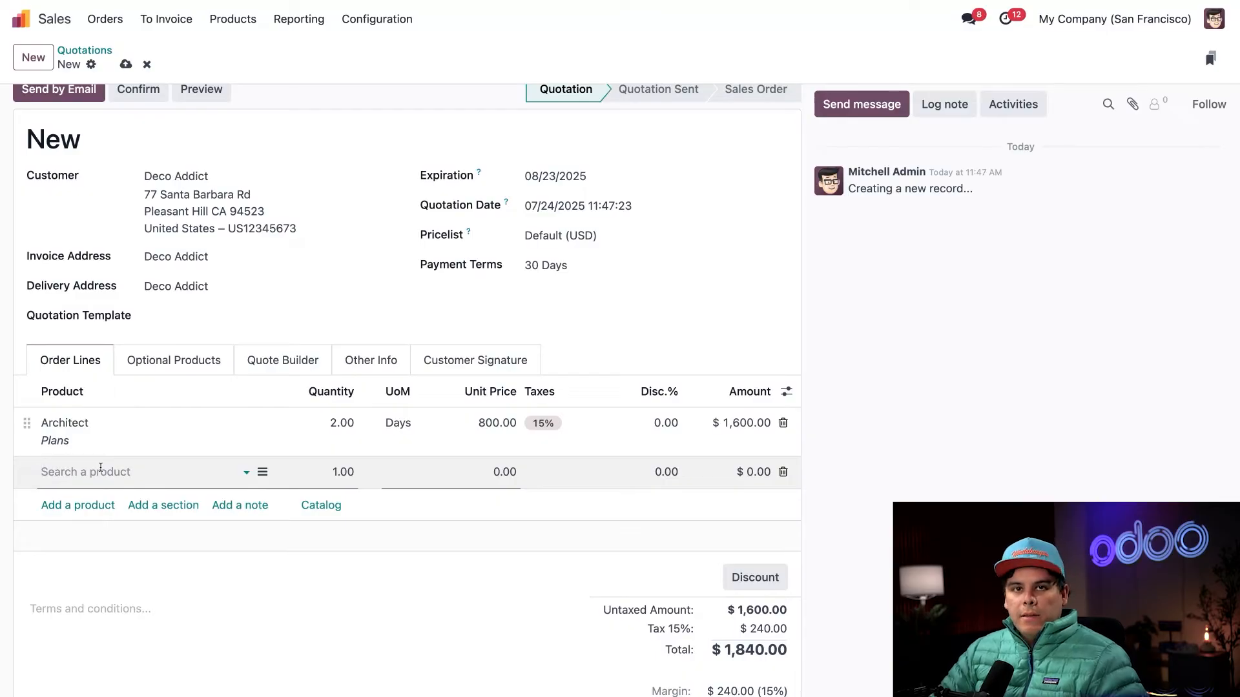
pyautogui.write('ar')
pyautogui.click(134, 229)
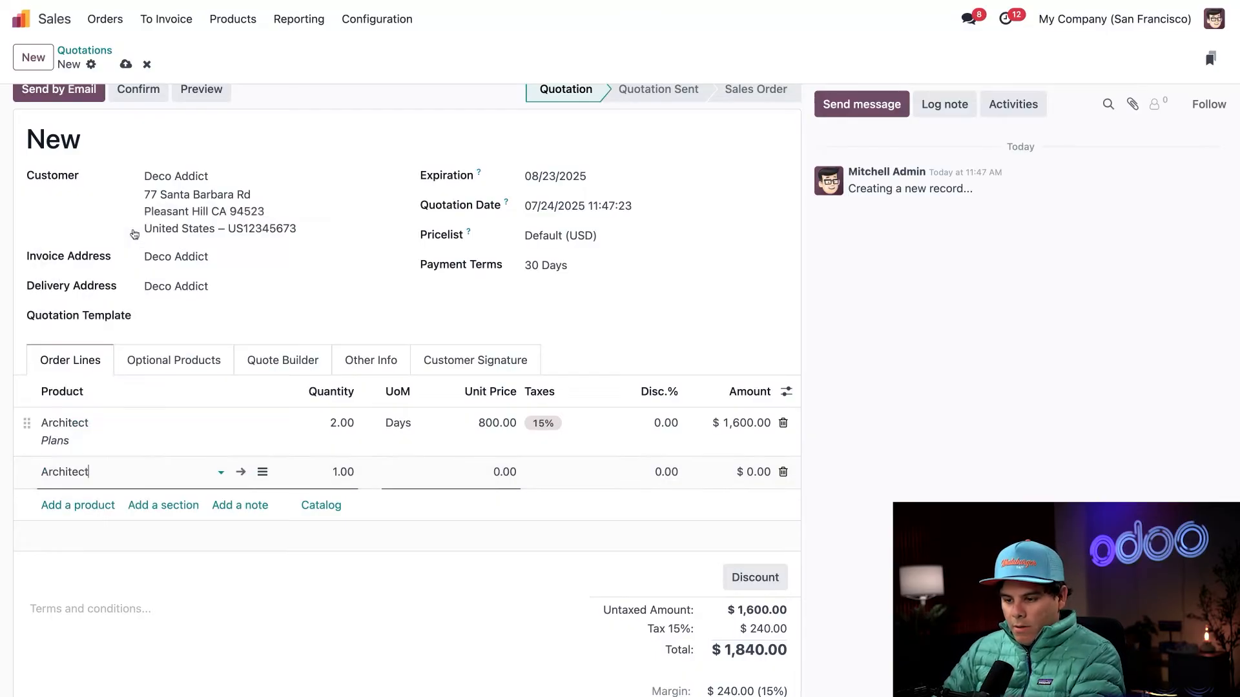
pyautogui.click(399, 473)
pyautogui.click(412, 519)
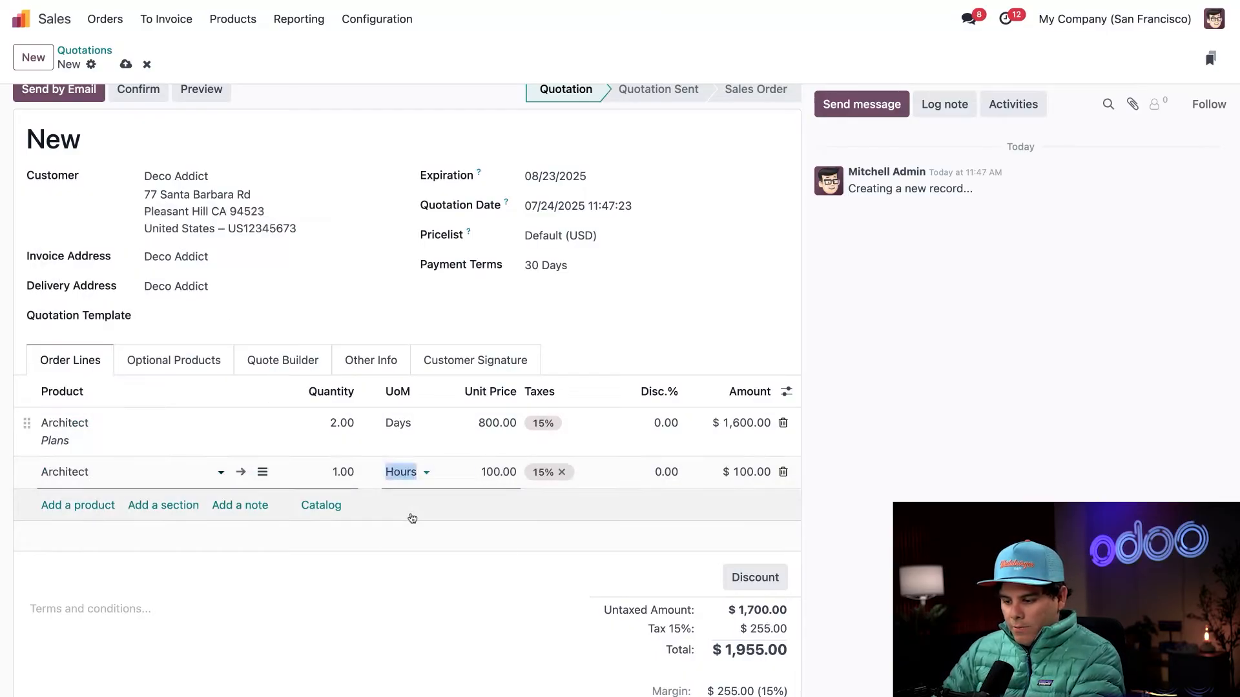
pyautogui.click(343, 472)
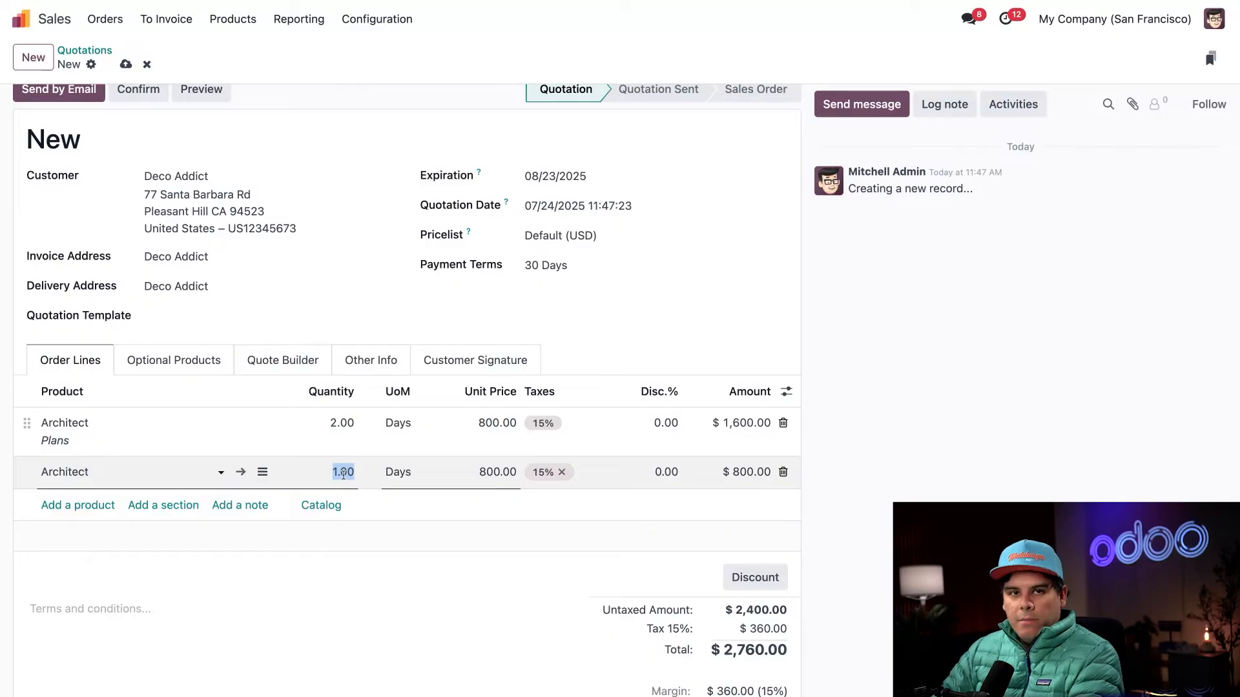
pyautogui.write('5')
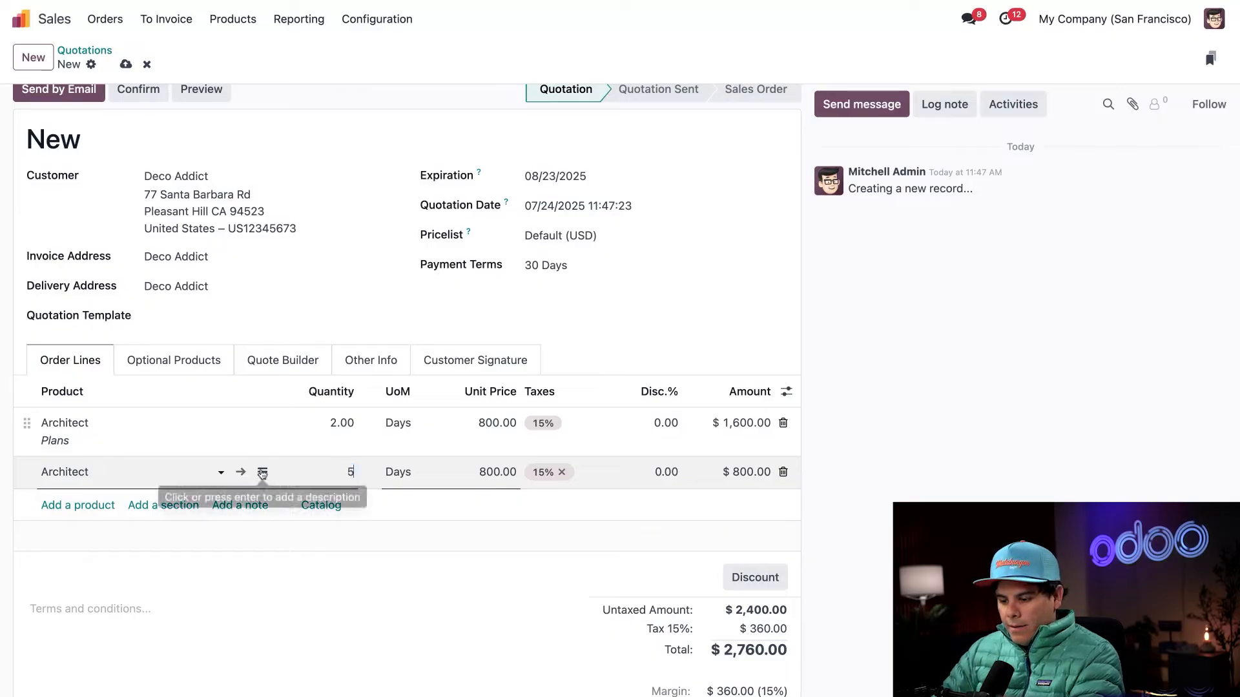
# - Give the second Architect order line the description "Work Permit"
pyautogui.click(262, 472)
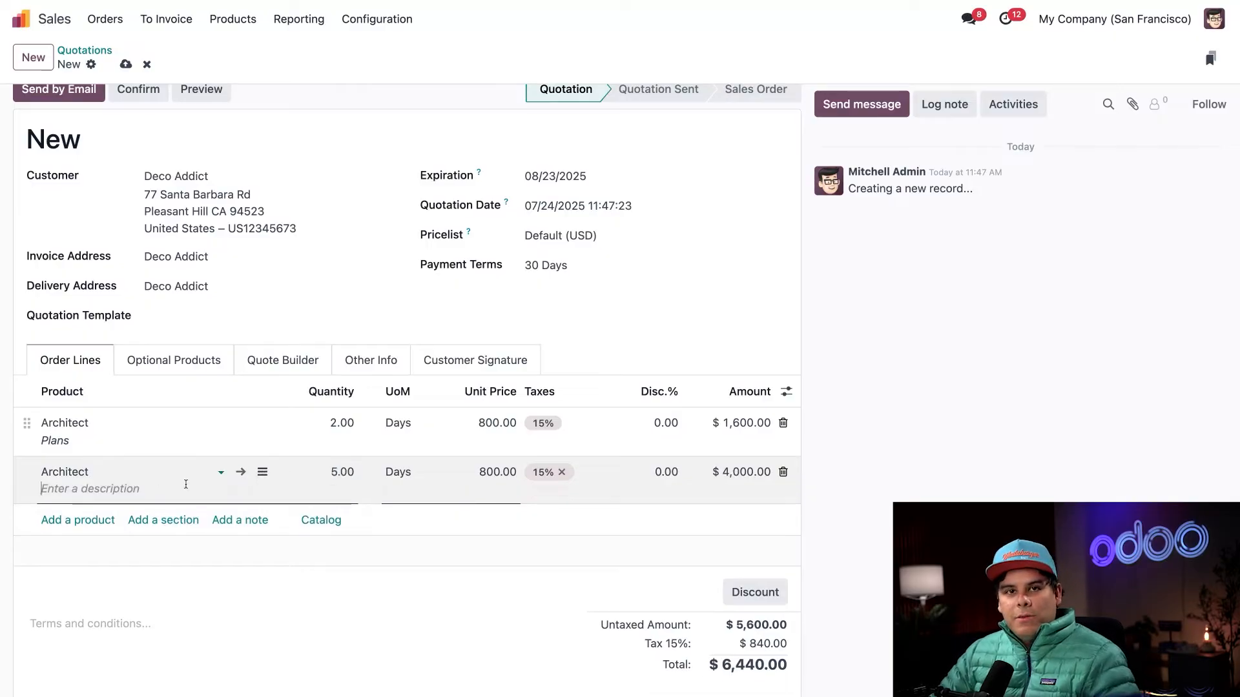
pyautogui.write('Wotk')
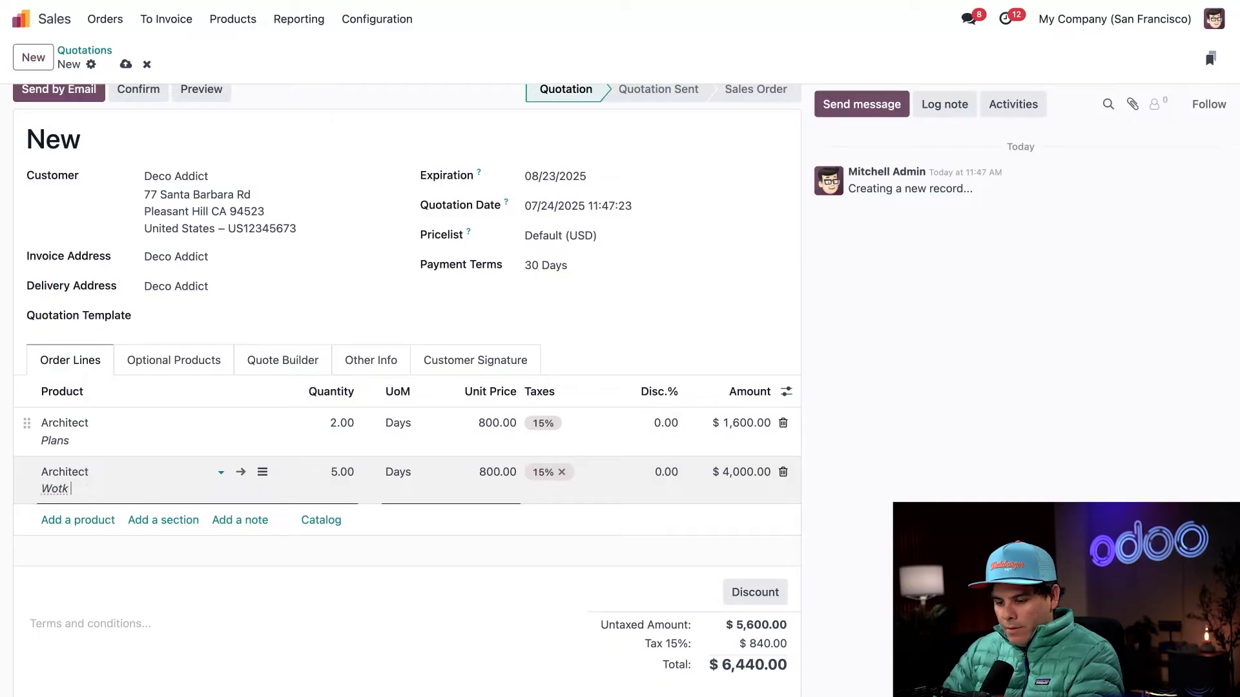
pyautogui.press('BackSpace')
pyautogui.press('BackSpace')
pyautogui.write('rk Permit')
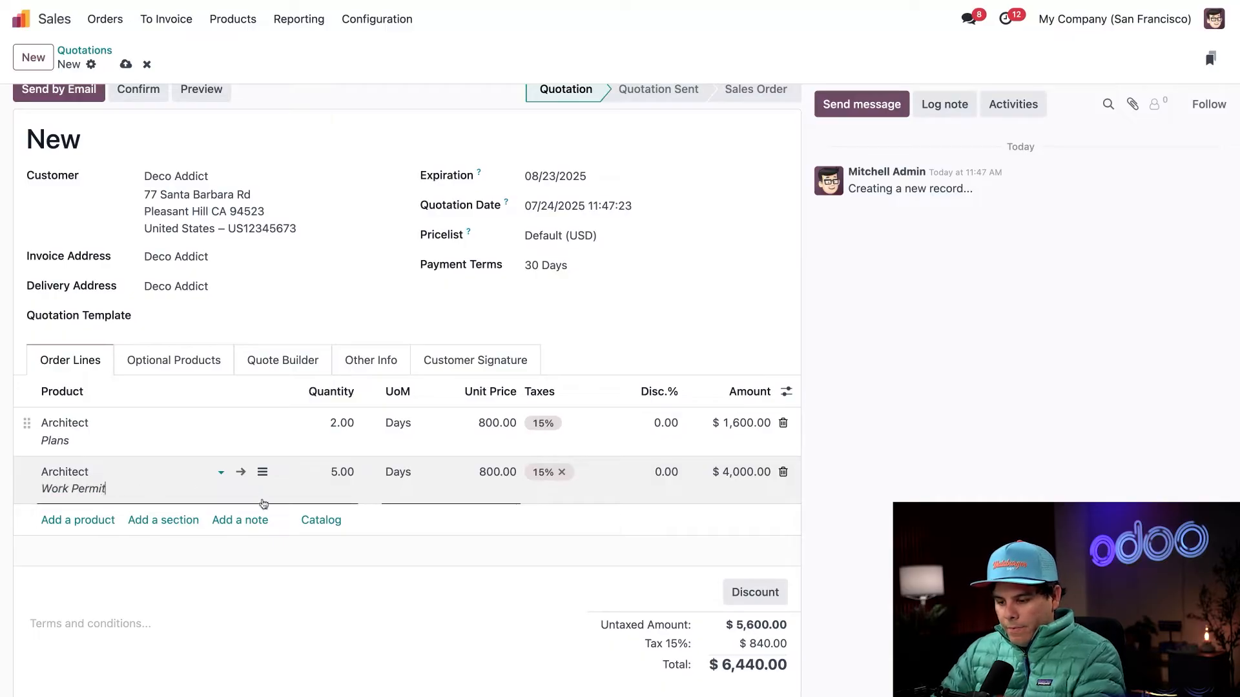
# - Add a Workers order line for 10 Days with the description "Building Foundation"
pyautogui.click(97, 520)
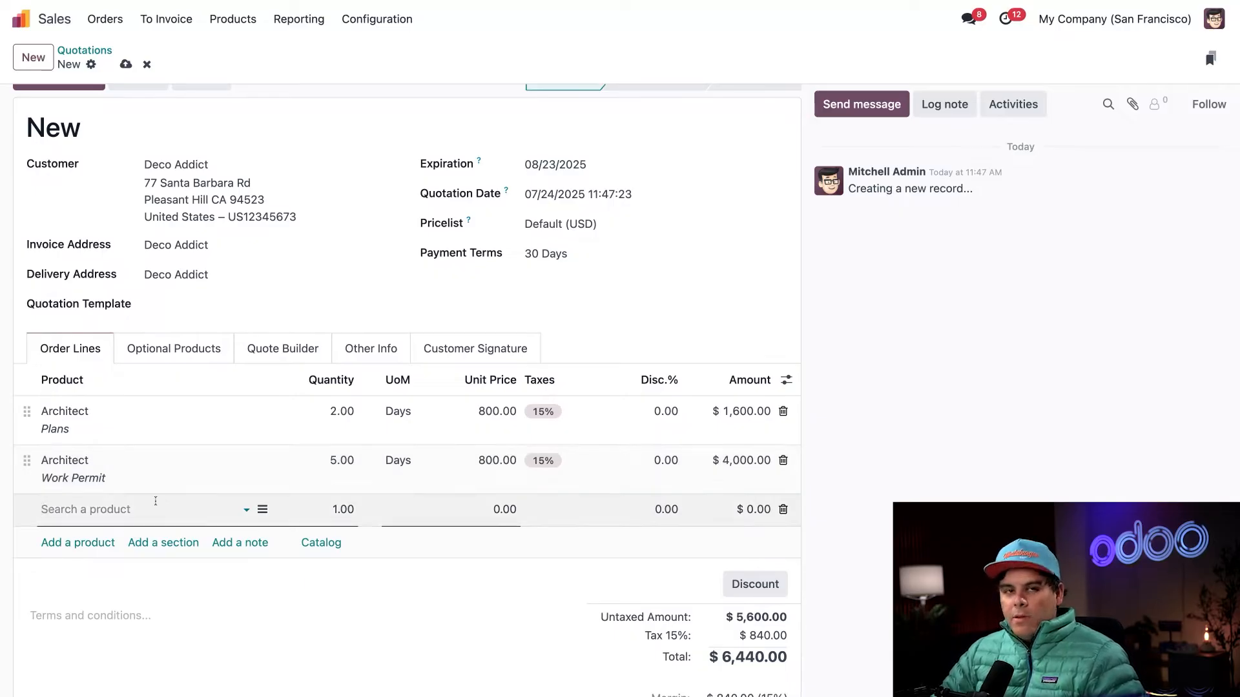
pyautogui.write('work')
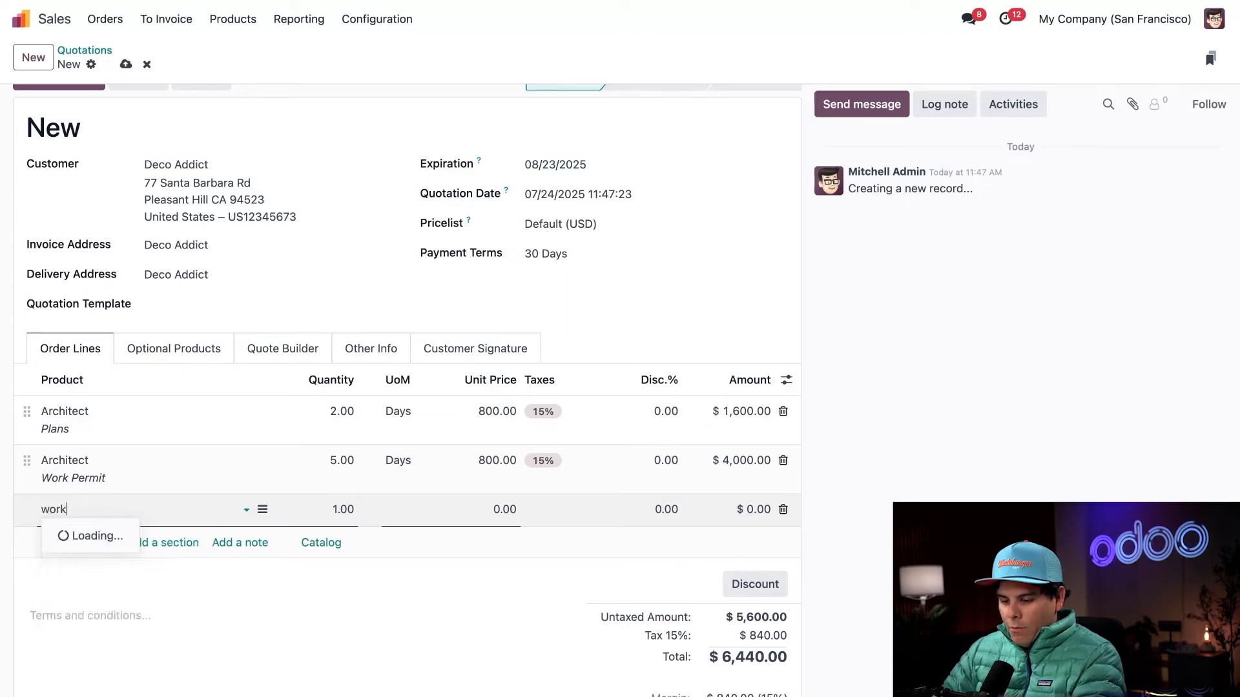
pyautogui.click(71, 579)
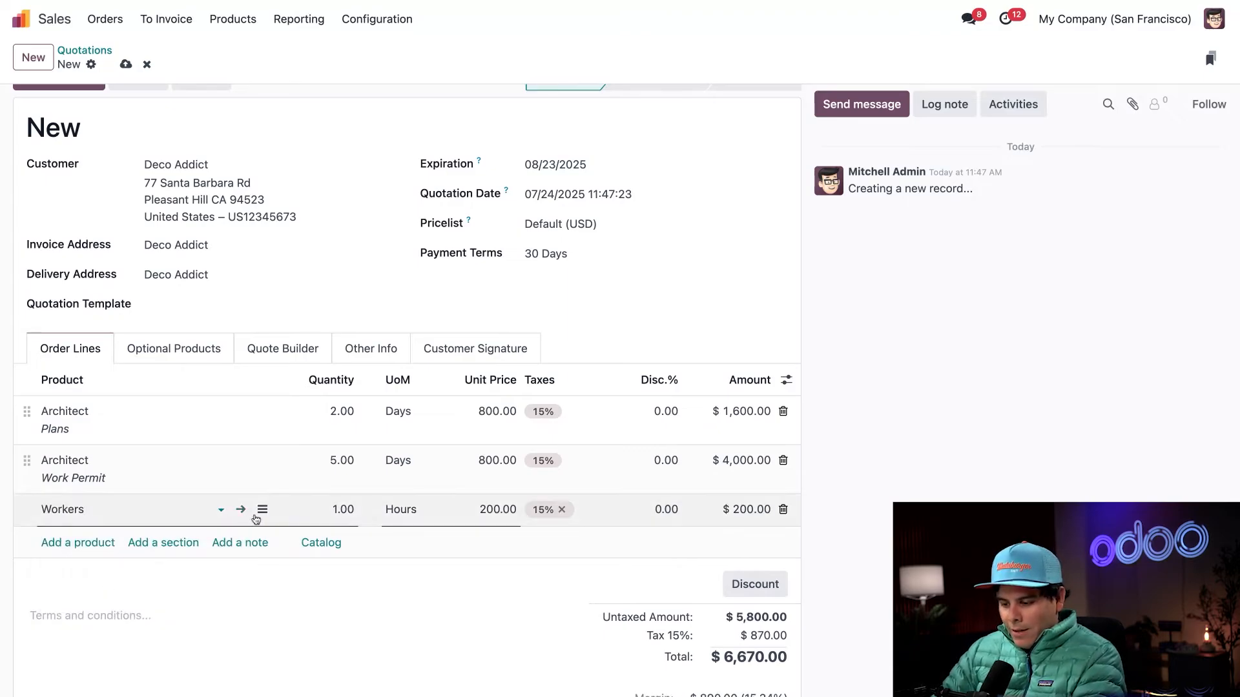
pyautogui.click(403, 509)
pyautogui.click(415, 556)
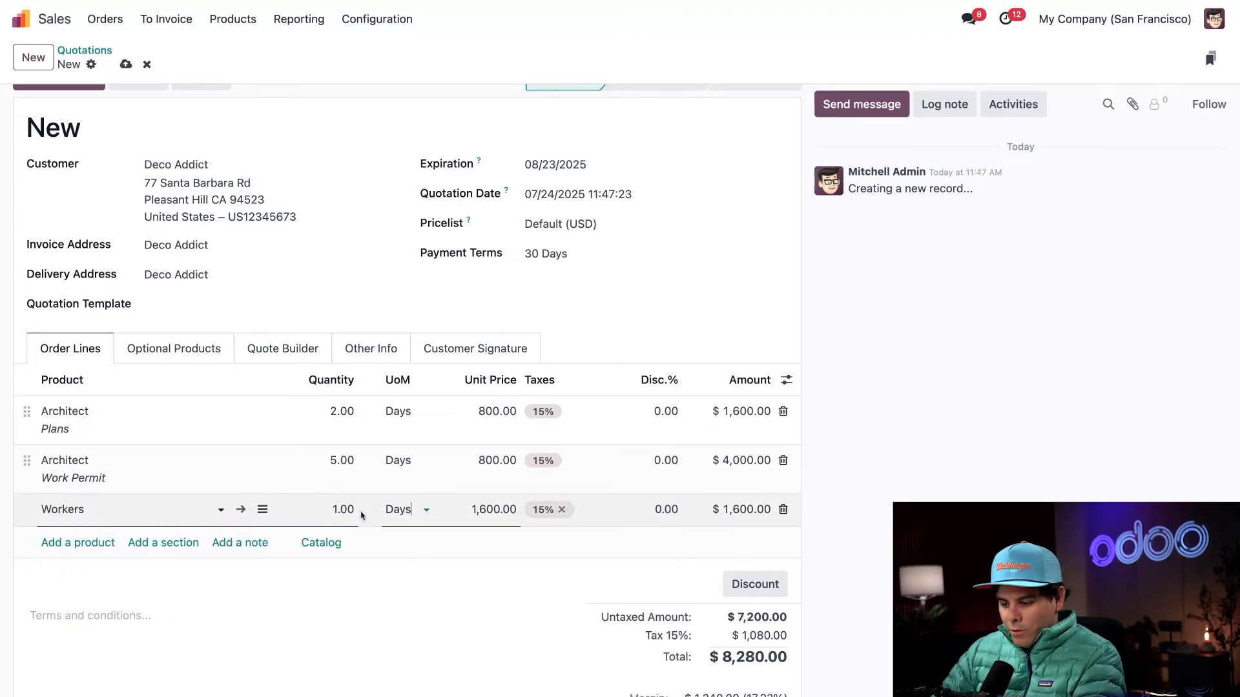
pyautogui.click(343, 510)
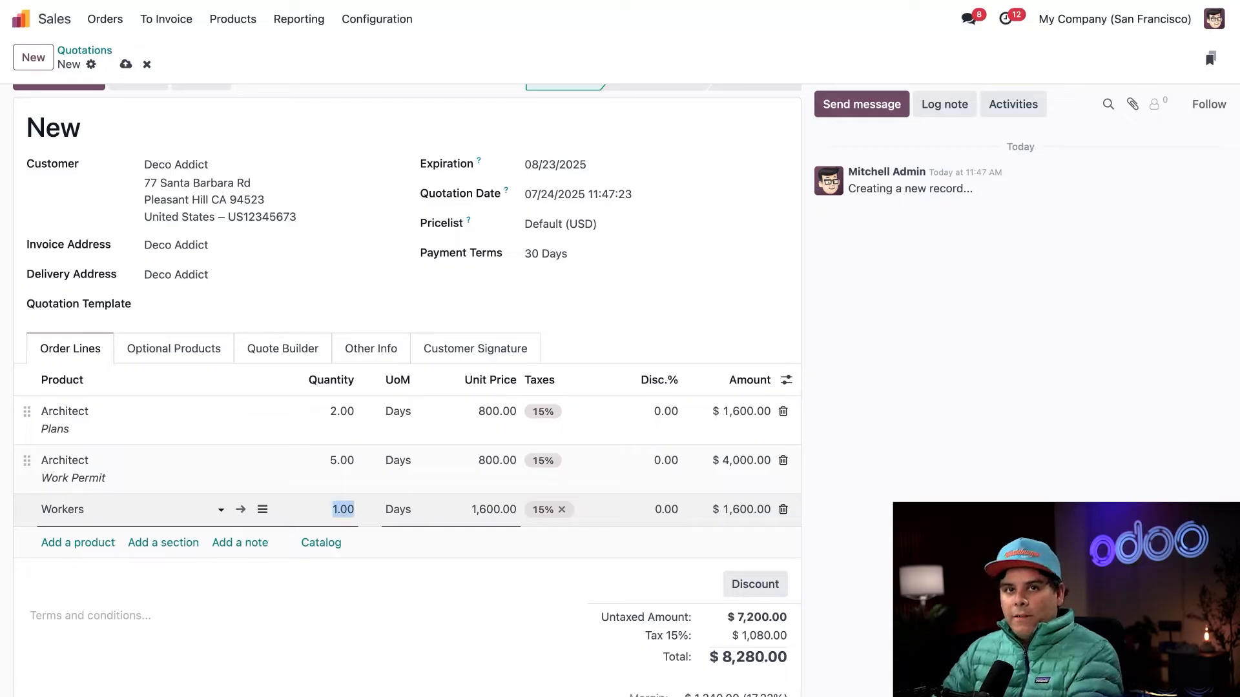
pyautogui.write('10')
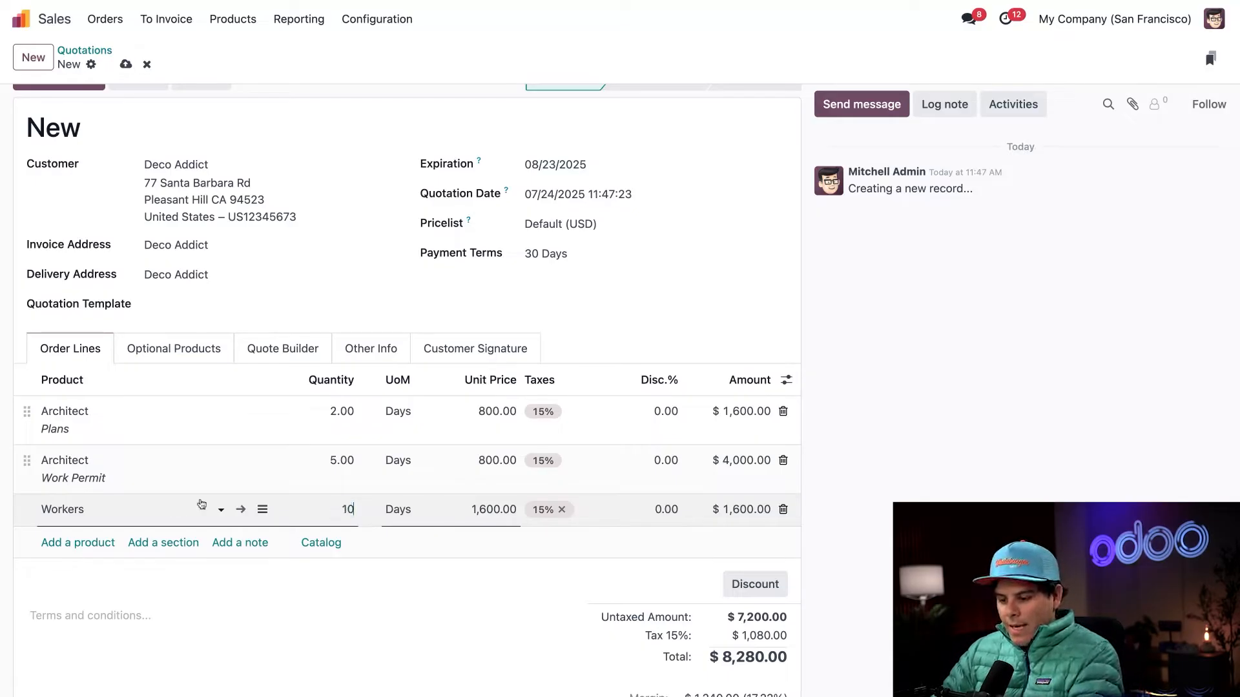
pyautogui.click(268, 512)
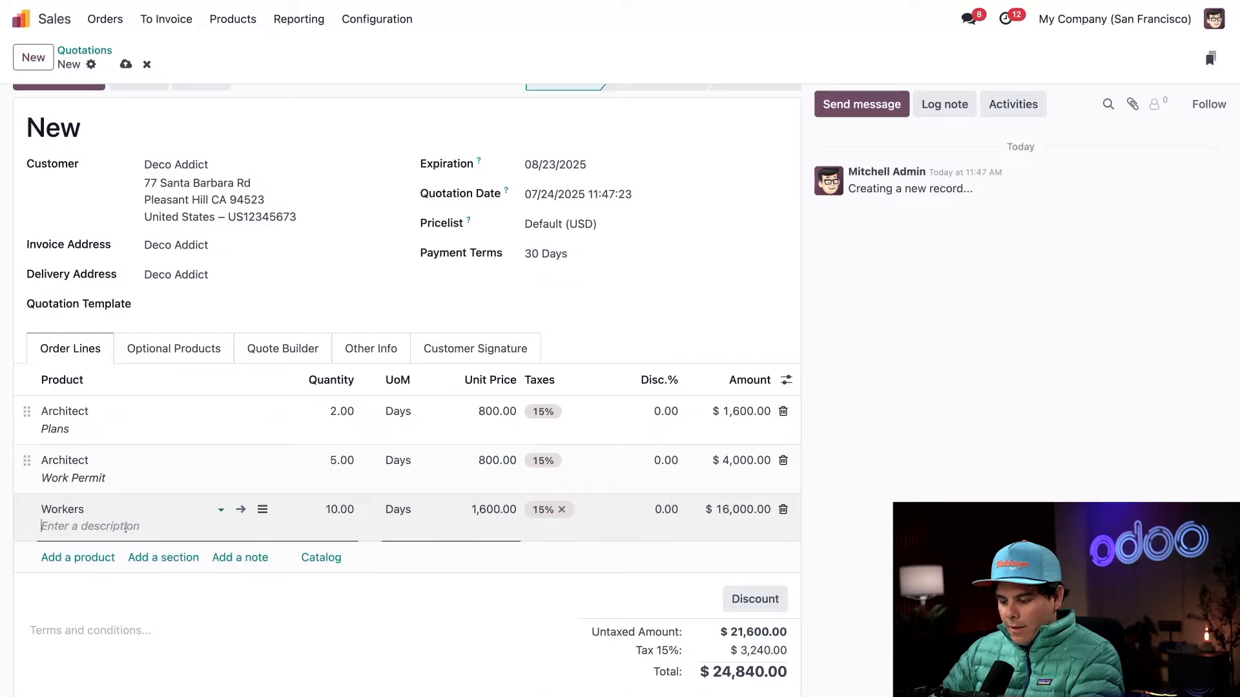
pyautogui.write('Building Fo')
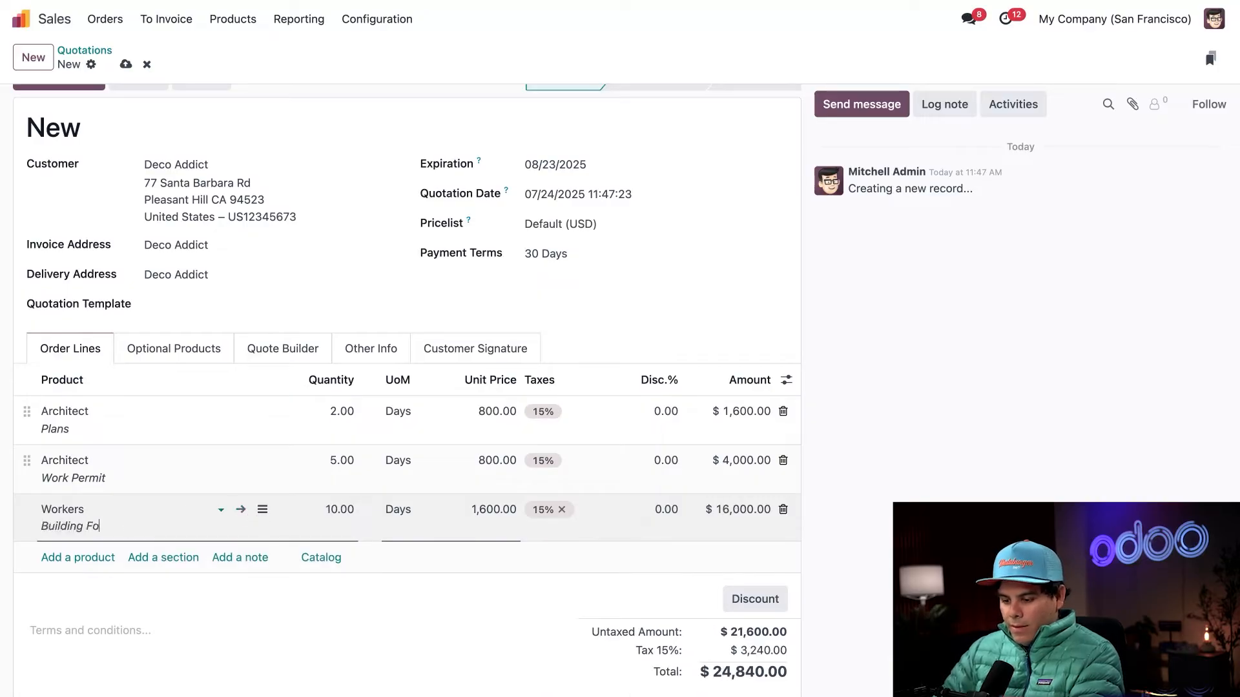
pyautogui.write('undation')
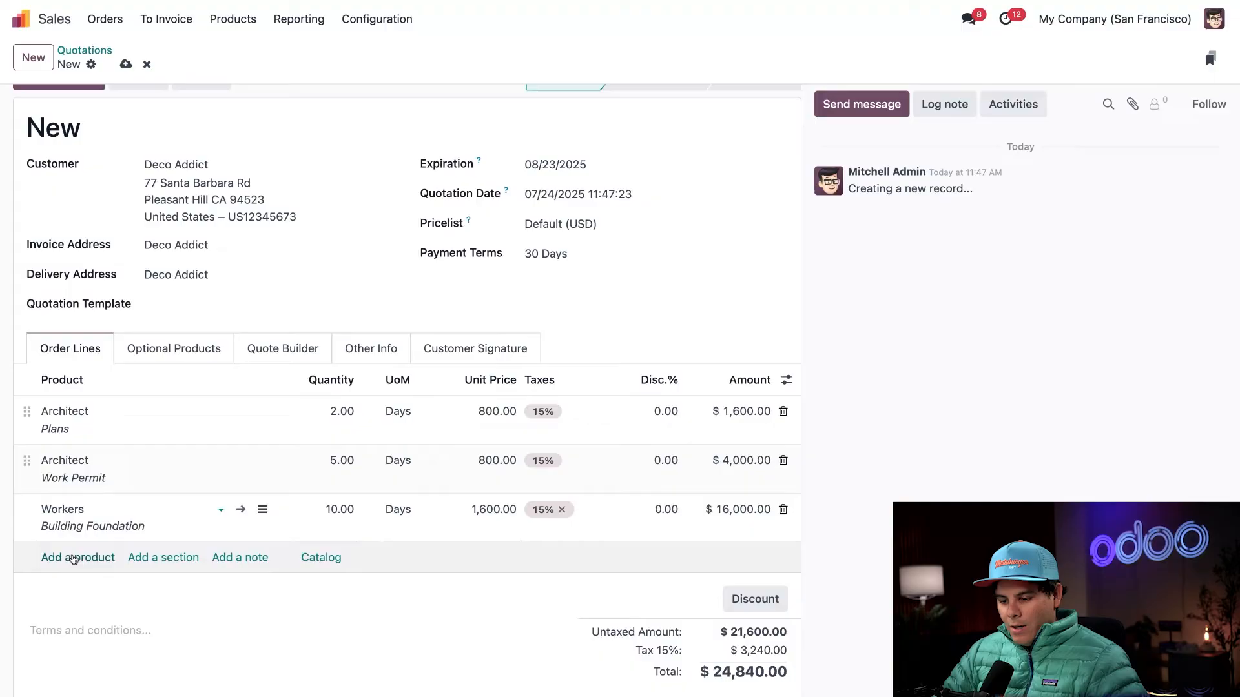
# - Add another Workers order line for 3 Days with the description "Roof"
pyautogui.click(78, 557)
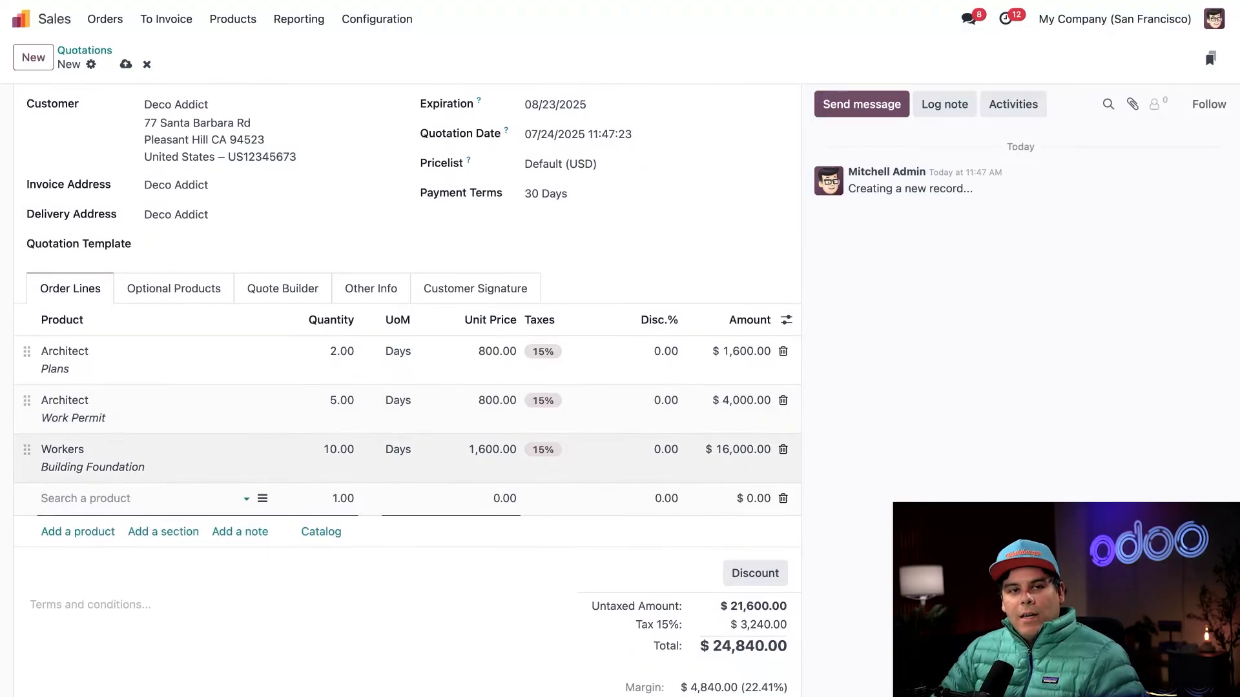
pyautogui.write('work')
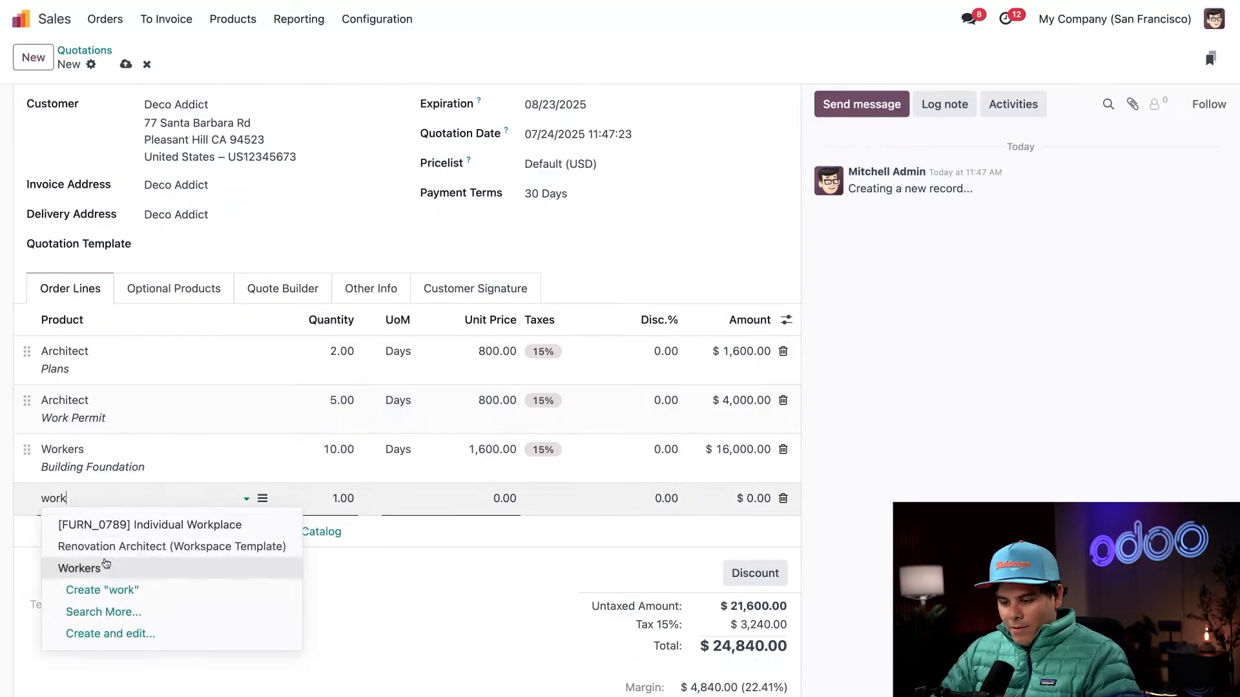
pyautogui.click(107, 568)
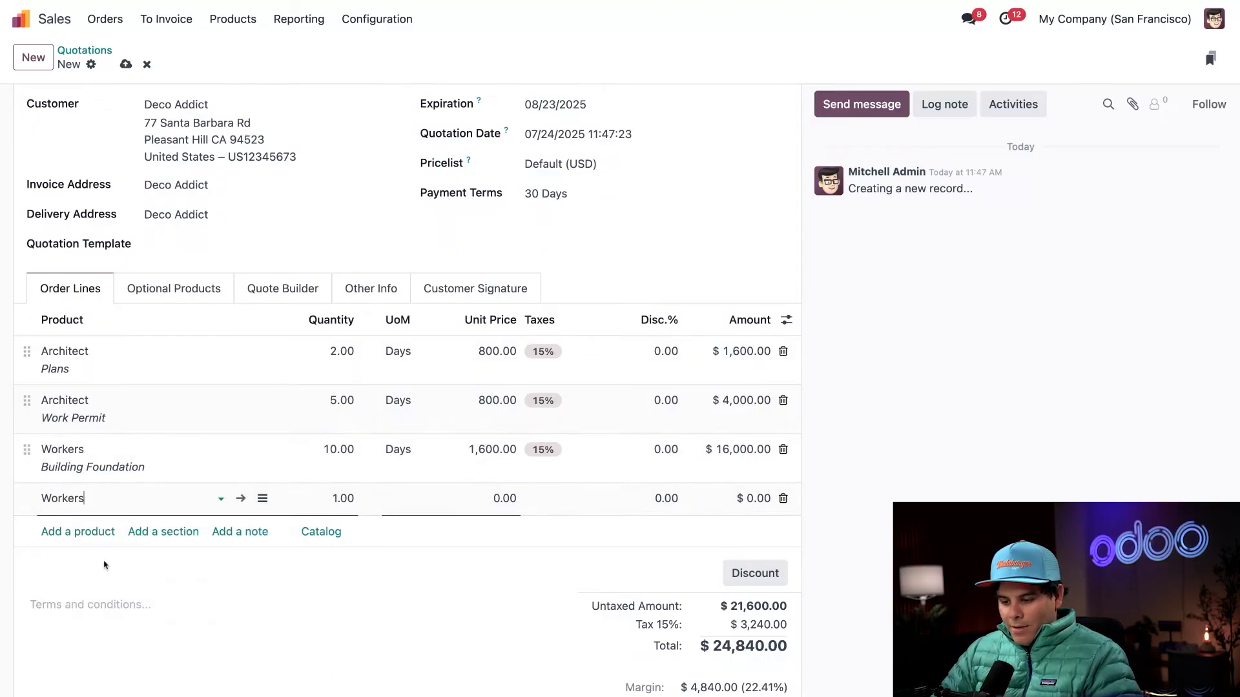
pyautogui.press('Tab')
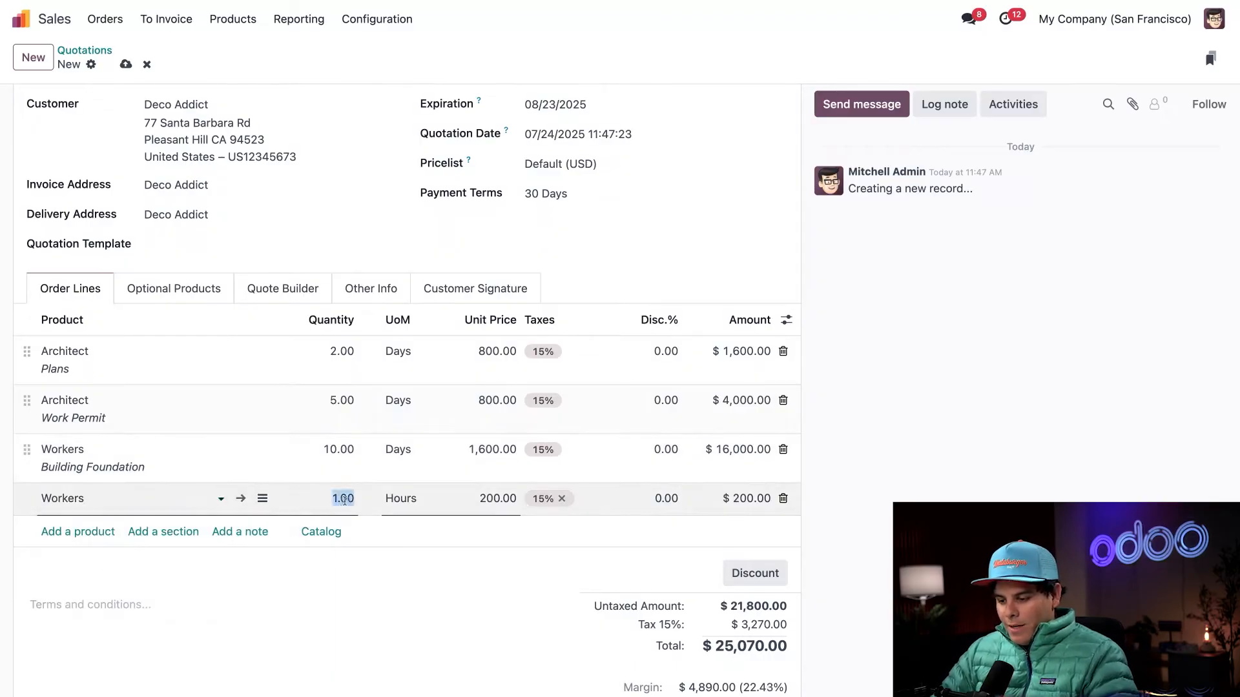
pyautogui.press('Tab')
pyautogui.press('Down')
pyautogui.press('Return')
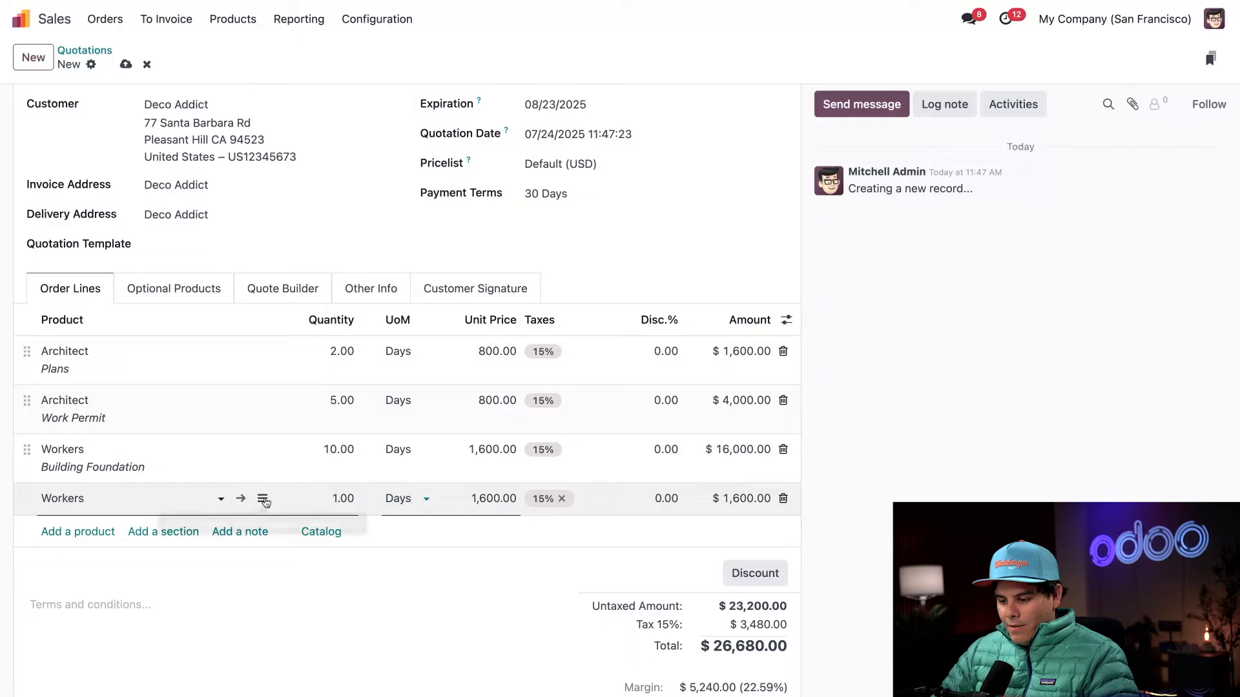
pyautogui.click(262, 498)
pyautogui.write('Roof')
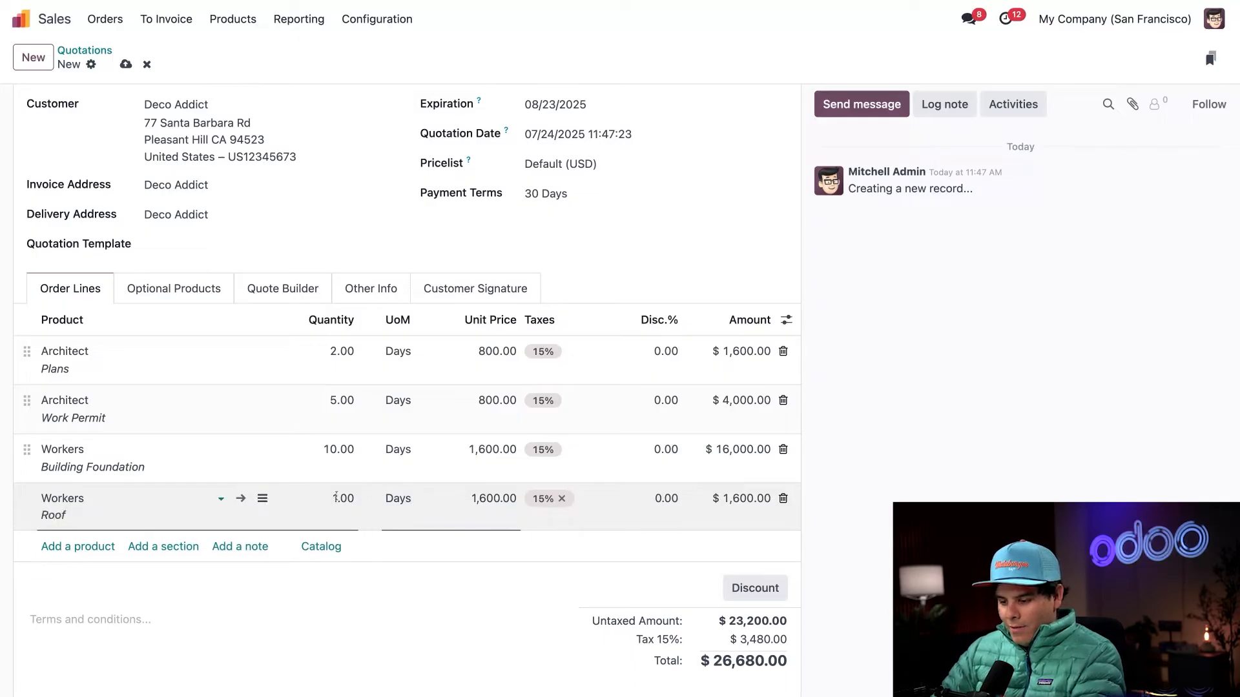
pyautogui.click(340, 500)
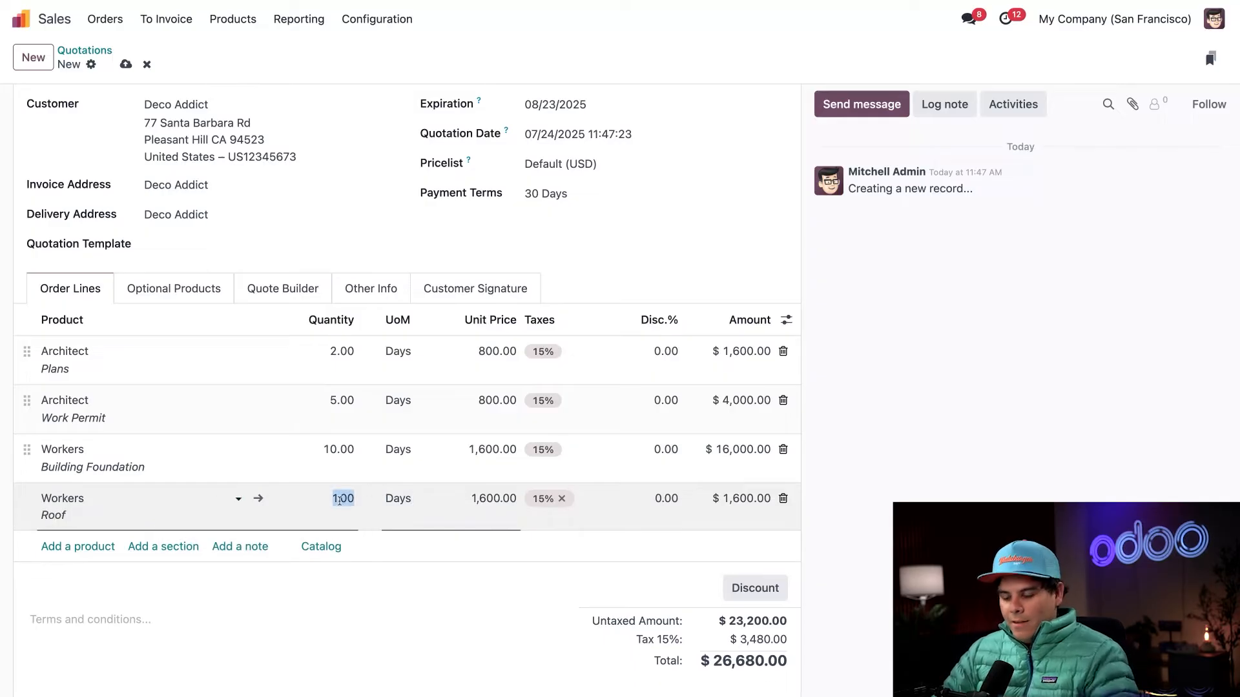
pyautogui.write('3')
pyautogui.click(501, 608)
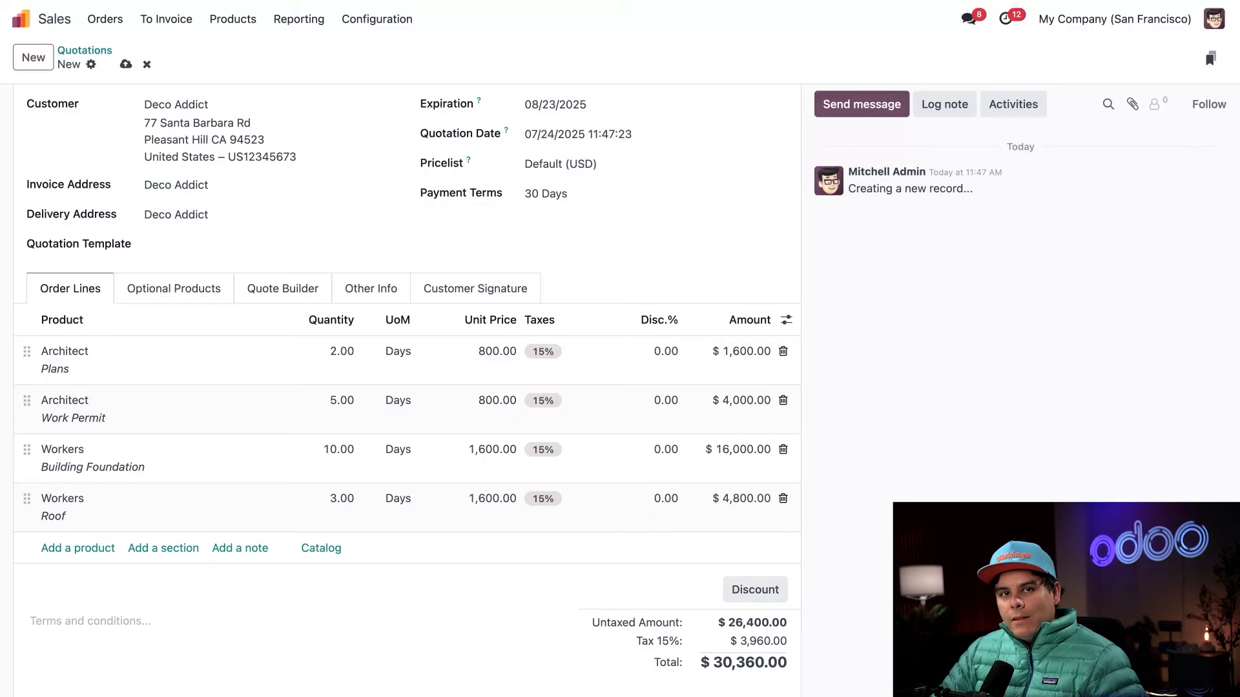
# - Email the quotation to the customer with its PDF attached, accepting the Light document layout
pyautogui.scroll(3, 351, 429)
pyautogui.click(68, 110)
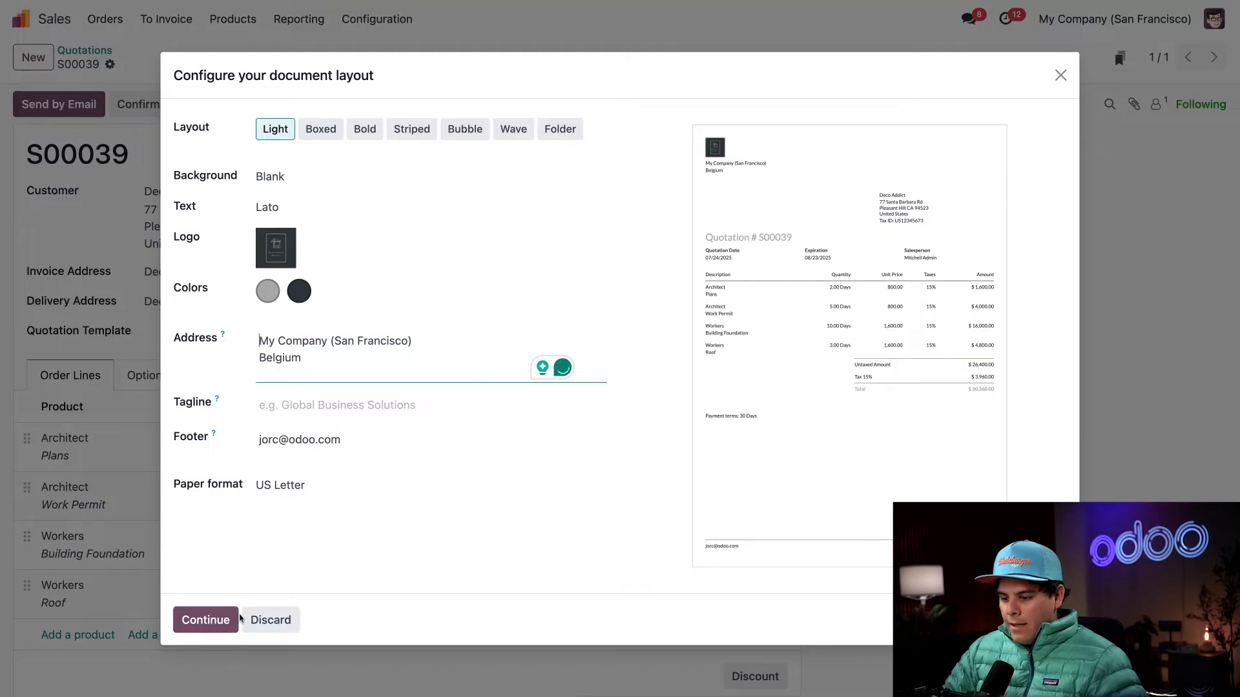
pyautogui.click(217, 627)
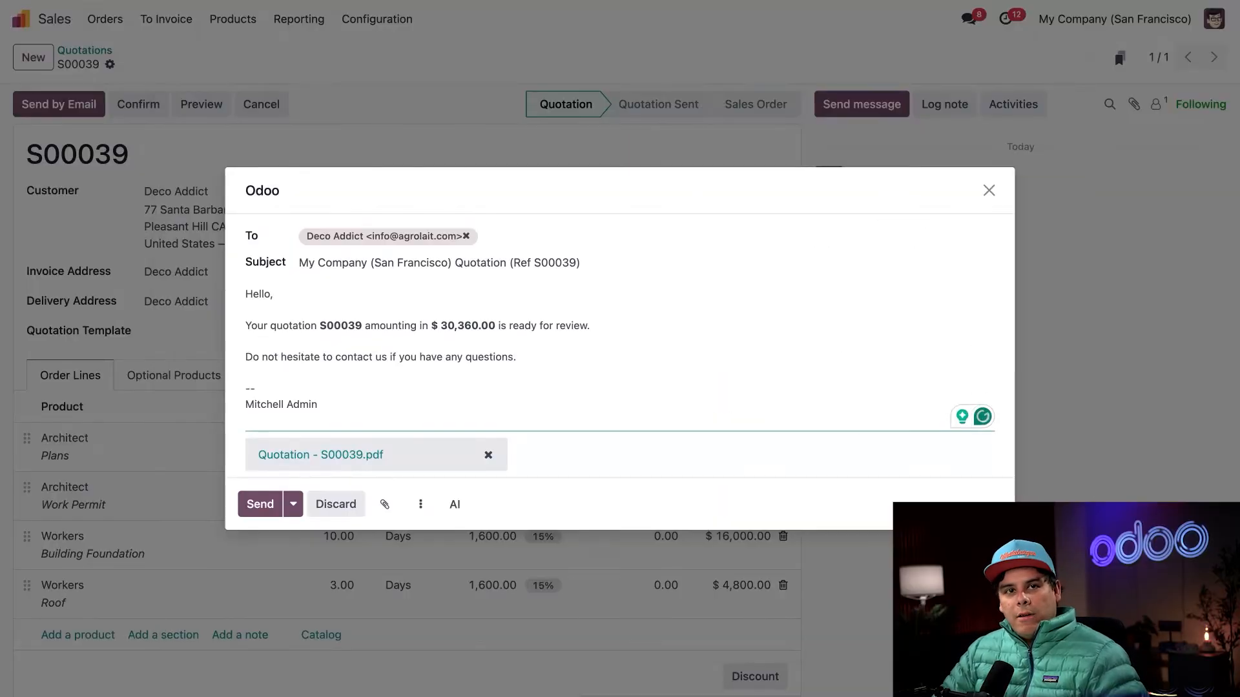
pyautogui.click(259, 503)
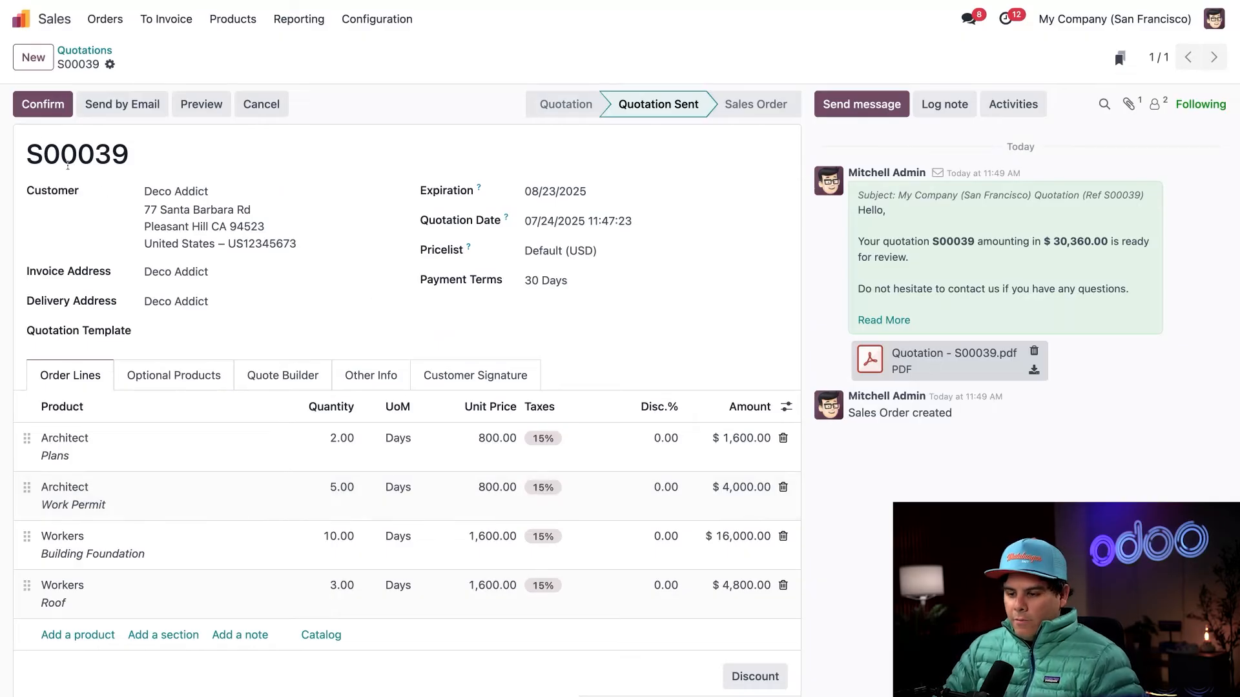
# - Confirm the quotation as a sales order and open the tasks of its linked project
pyautogui.click(40, 104)
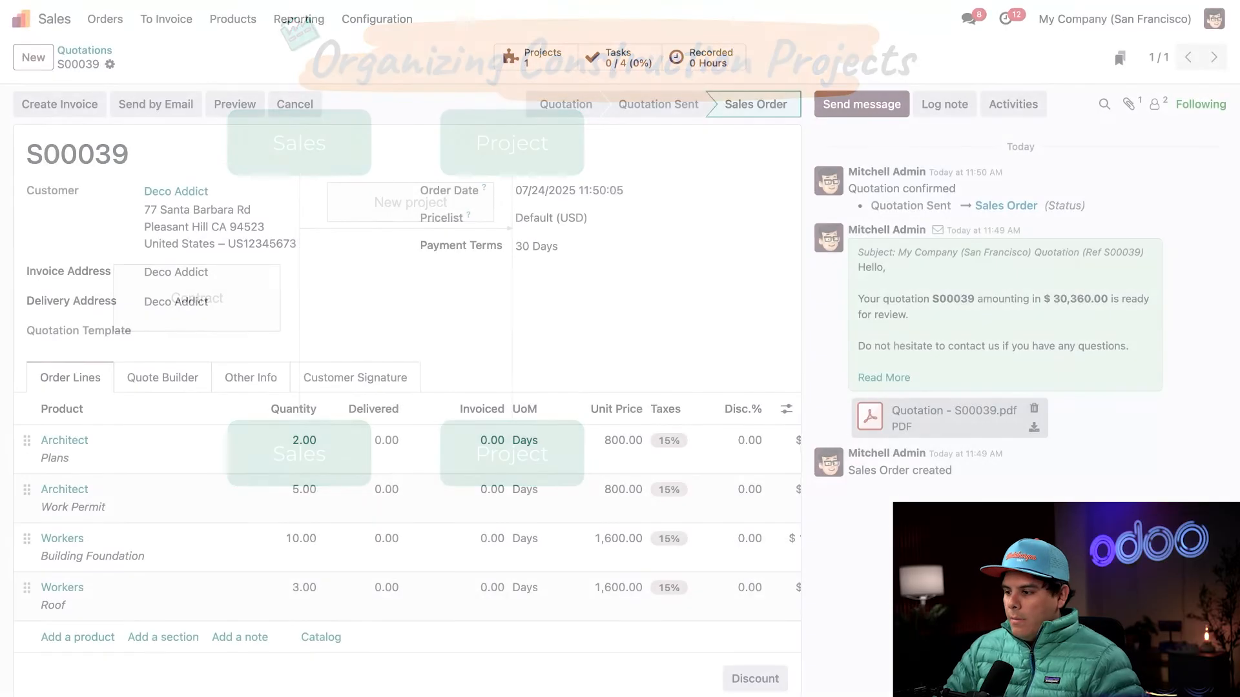
pyautogui.click(537, 57)
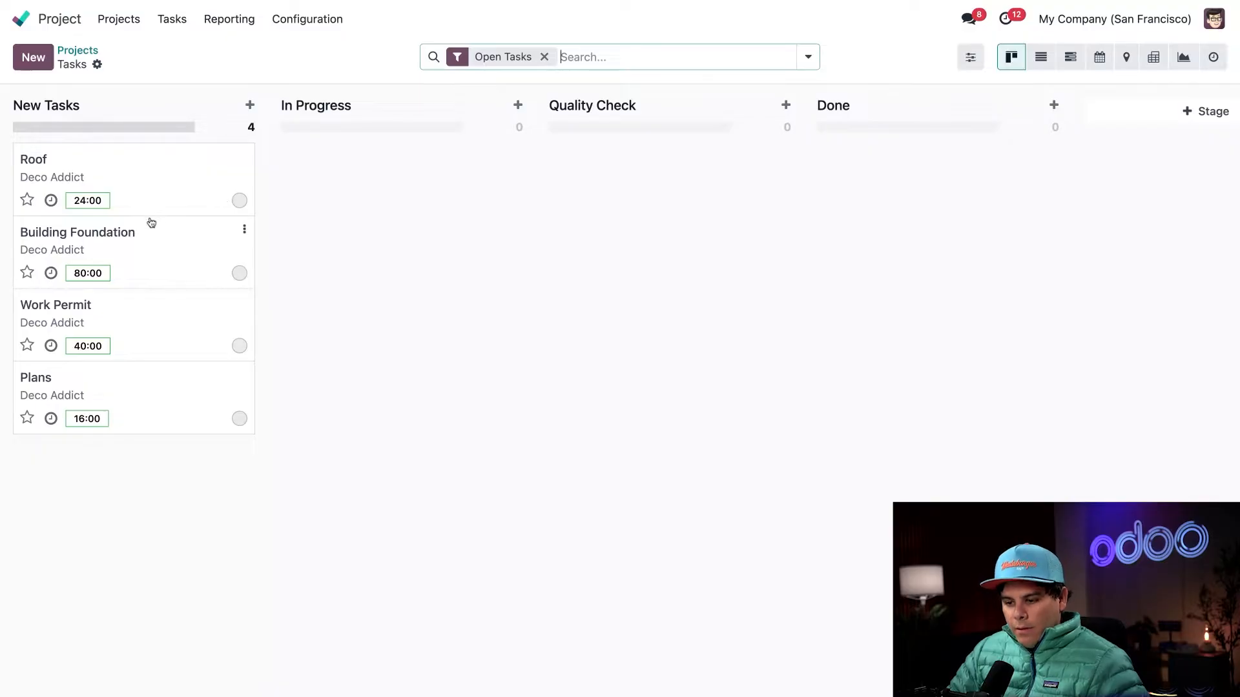
# - Mark the Plans and Work Permit tasks as high priority and move Plans to the In Progress stage
pyautogui.click(28, 418)
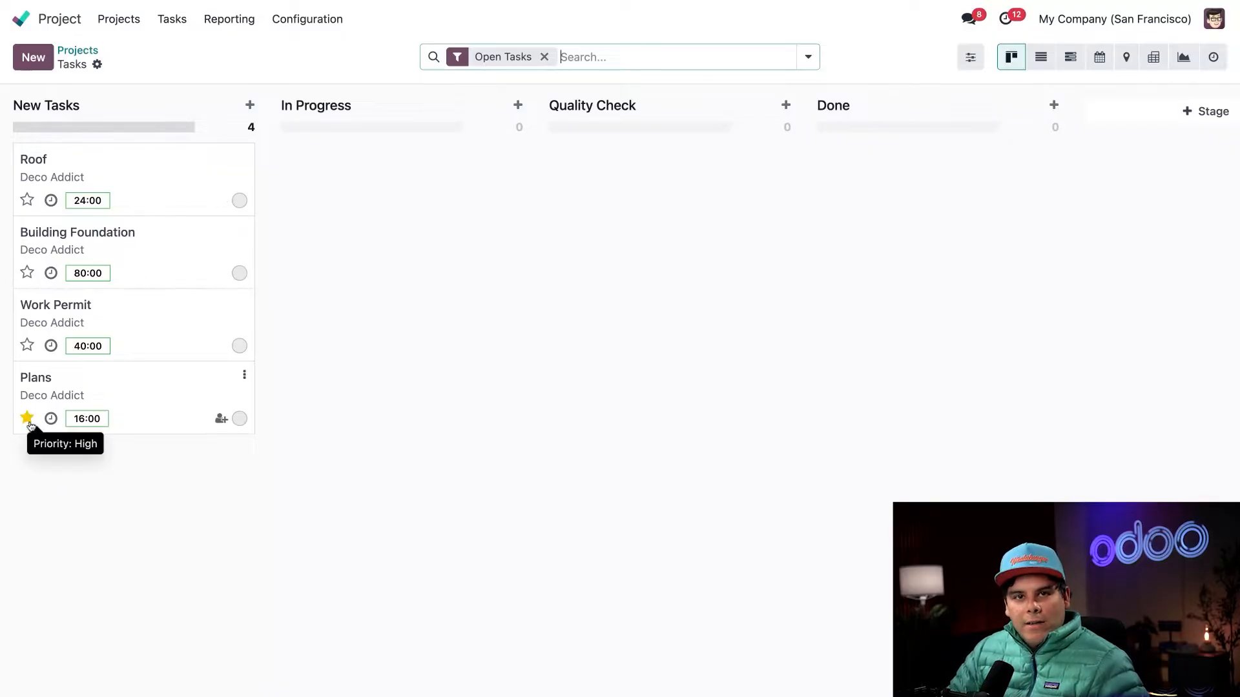
pyautogui.click(27, 346)
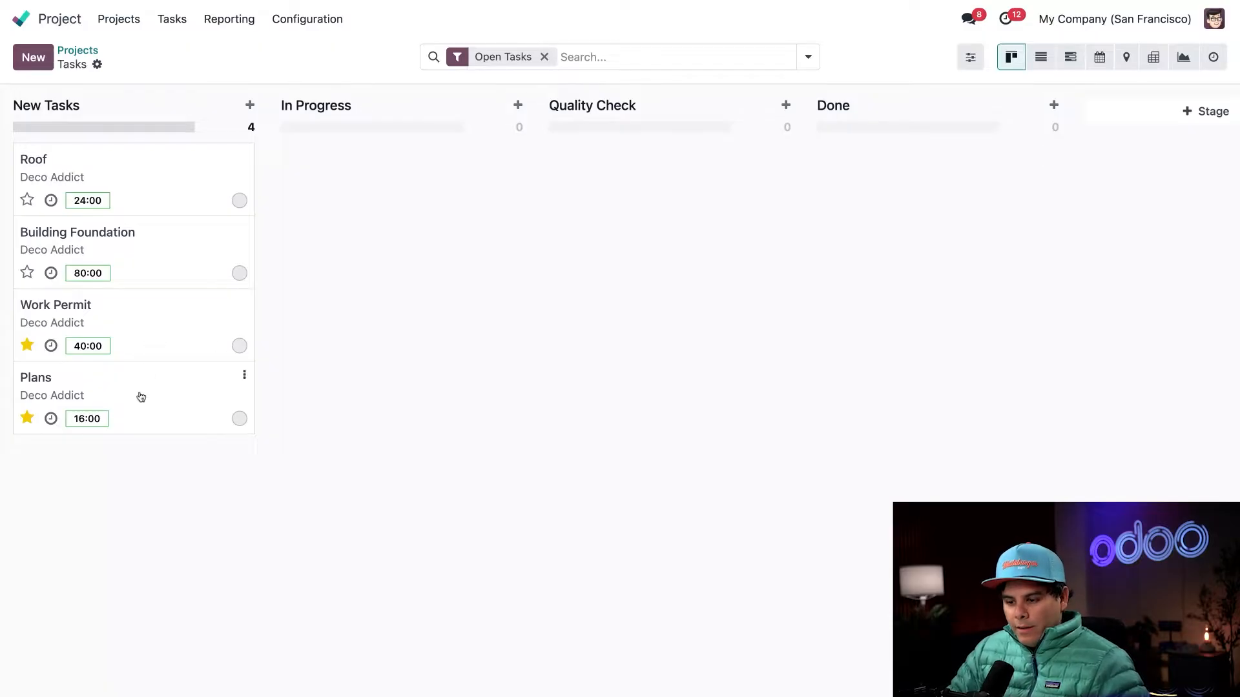
pyautogui.moveTo(140, 397); pyautogui.dragTo(381, 387)
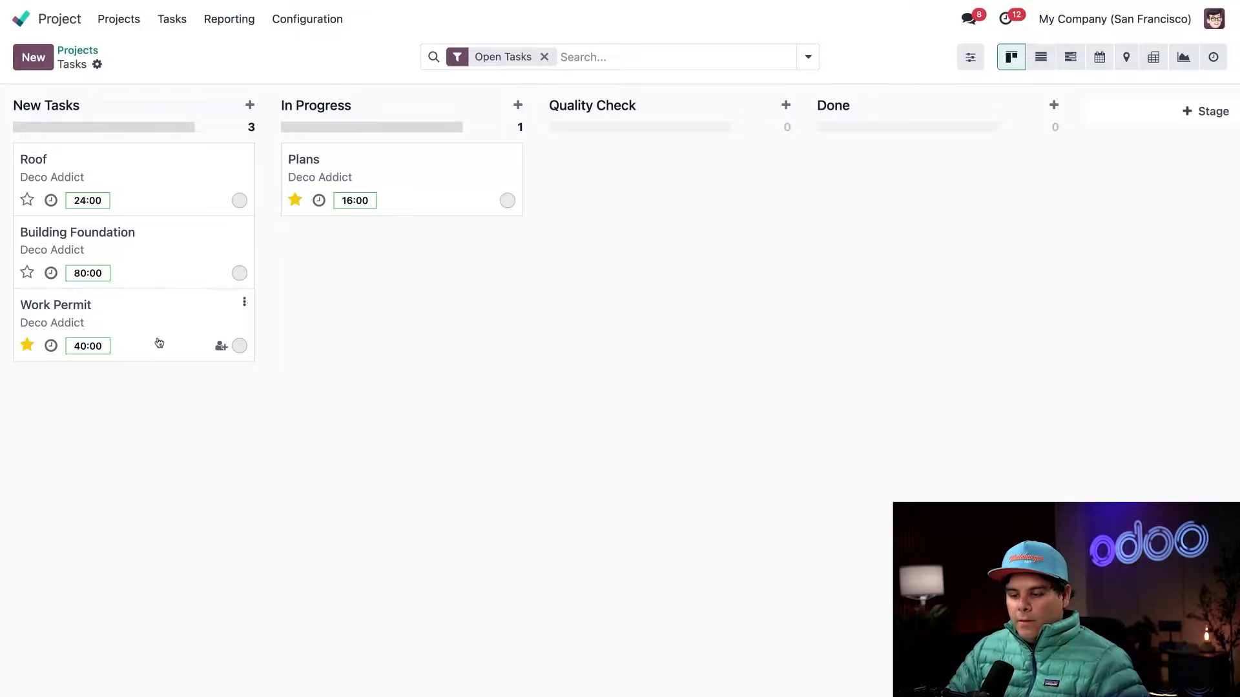
# - Schedule a To-Do activity on the Work Permit task with summary "Double-check the plan to ensure it's up to code", due 07/27/2025
pyautogui.click(51, 346)
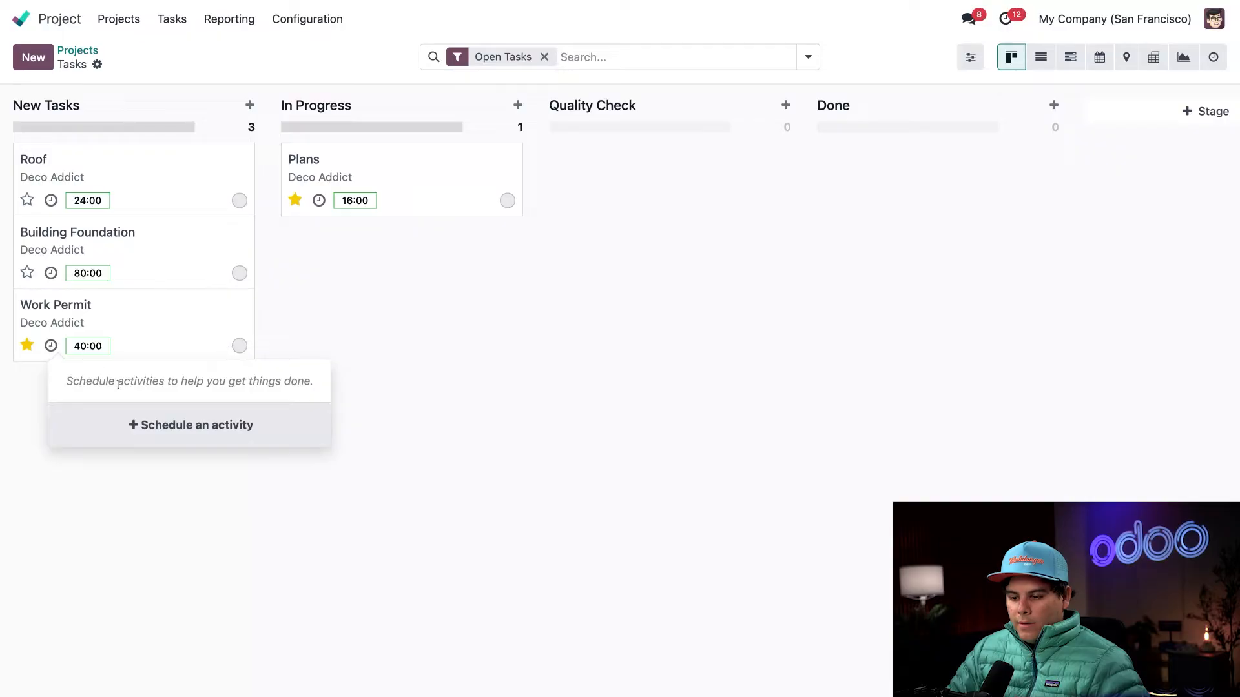
pyautogui.click(146, 424)
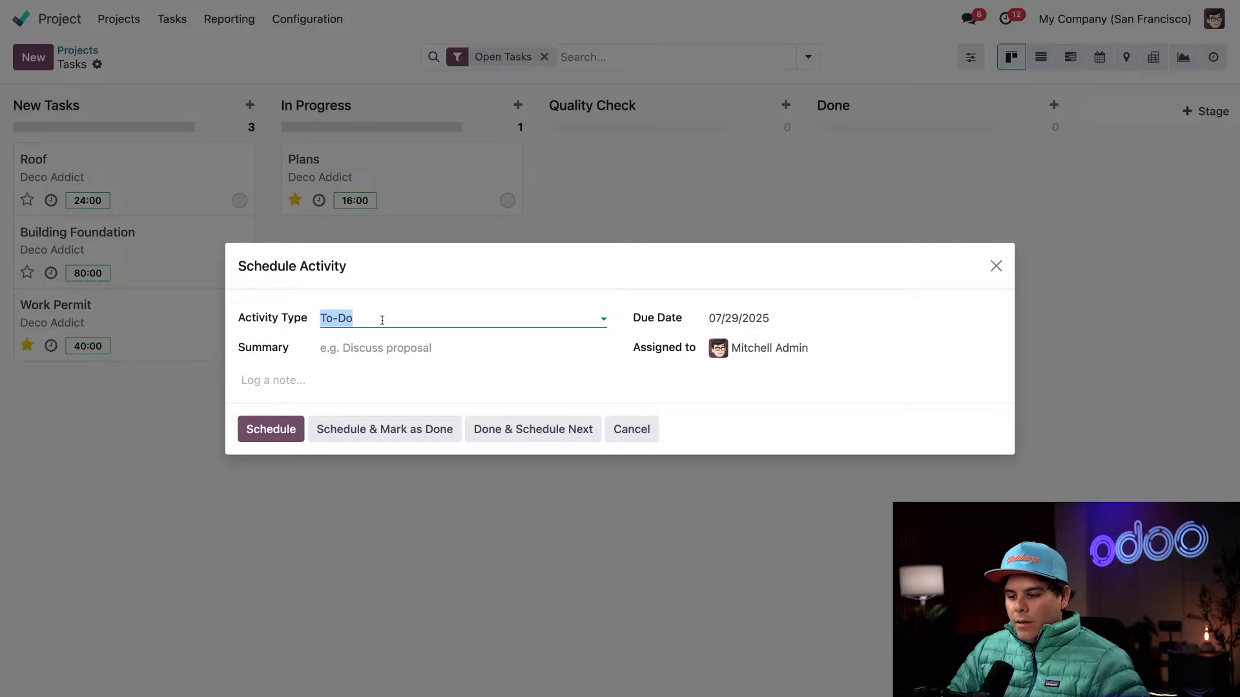
pyautogui.click(361, 347)
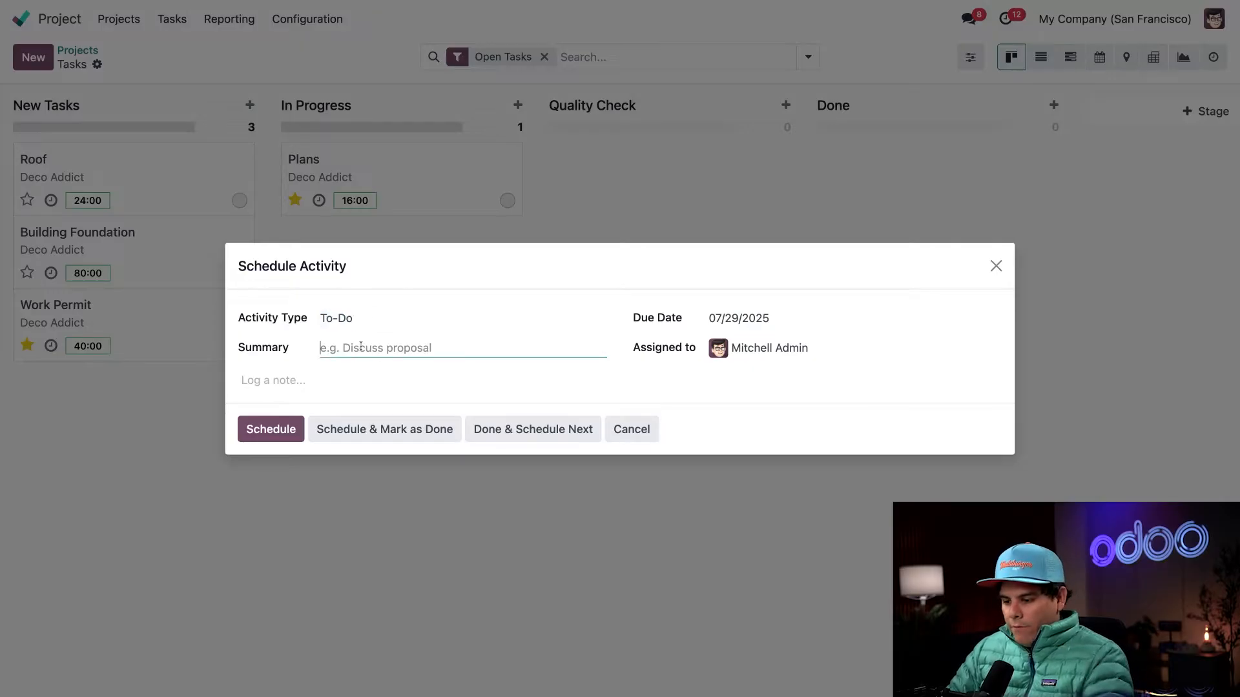
pyautogui.write("Double-check the plan to ensure it's up to code")
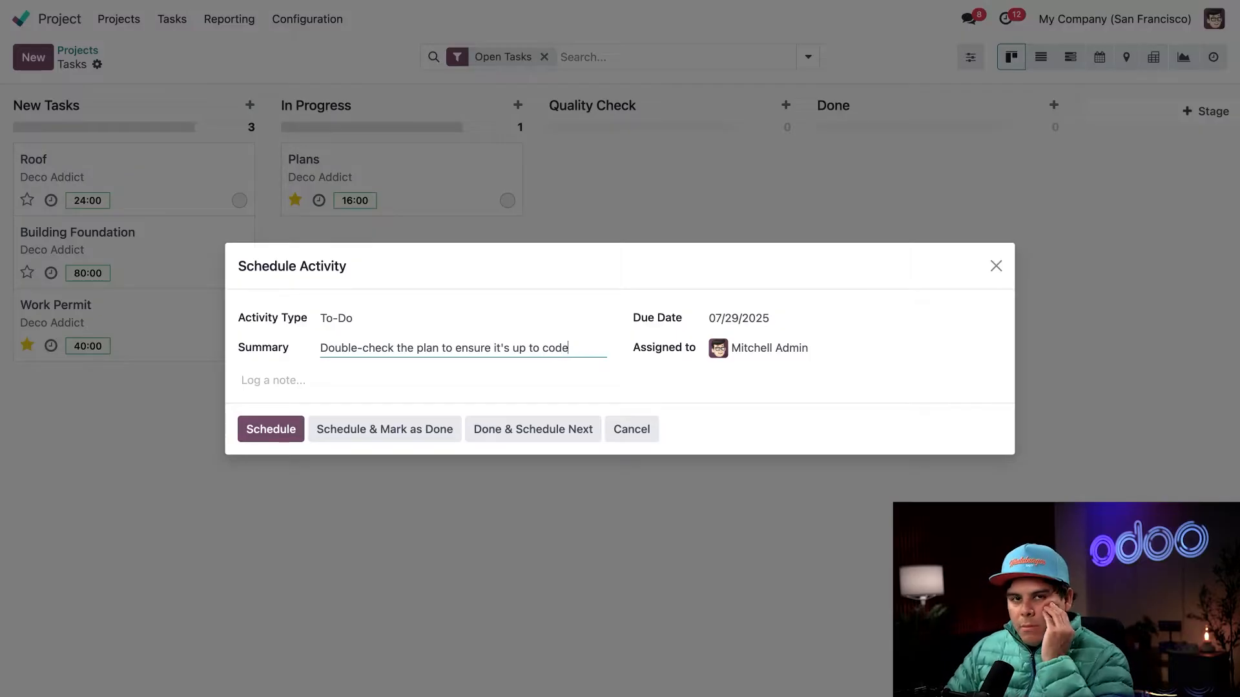
pyautogui.click(754, 324)
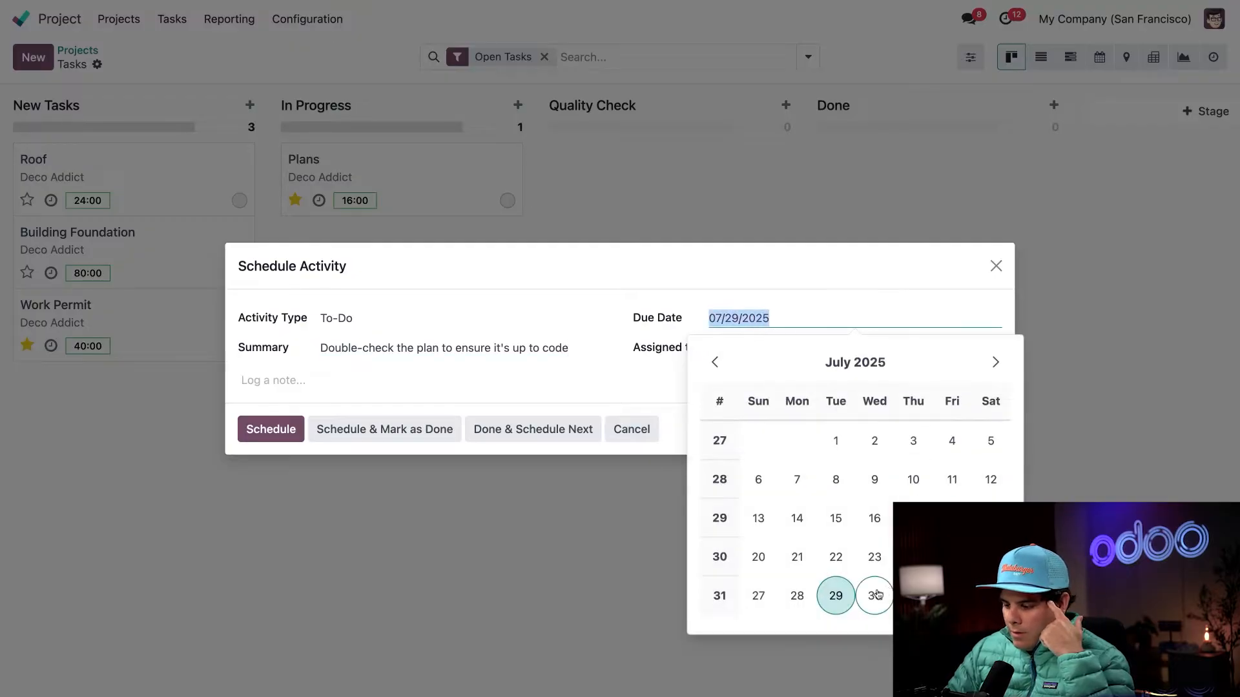
pyautogui.click(913, 595)
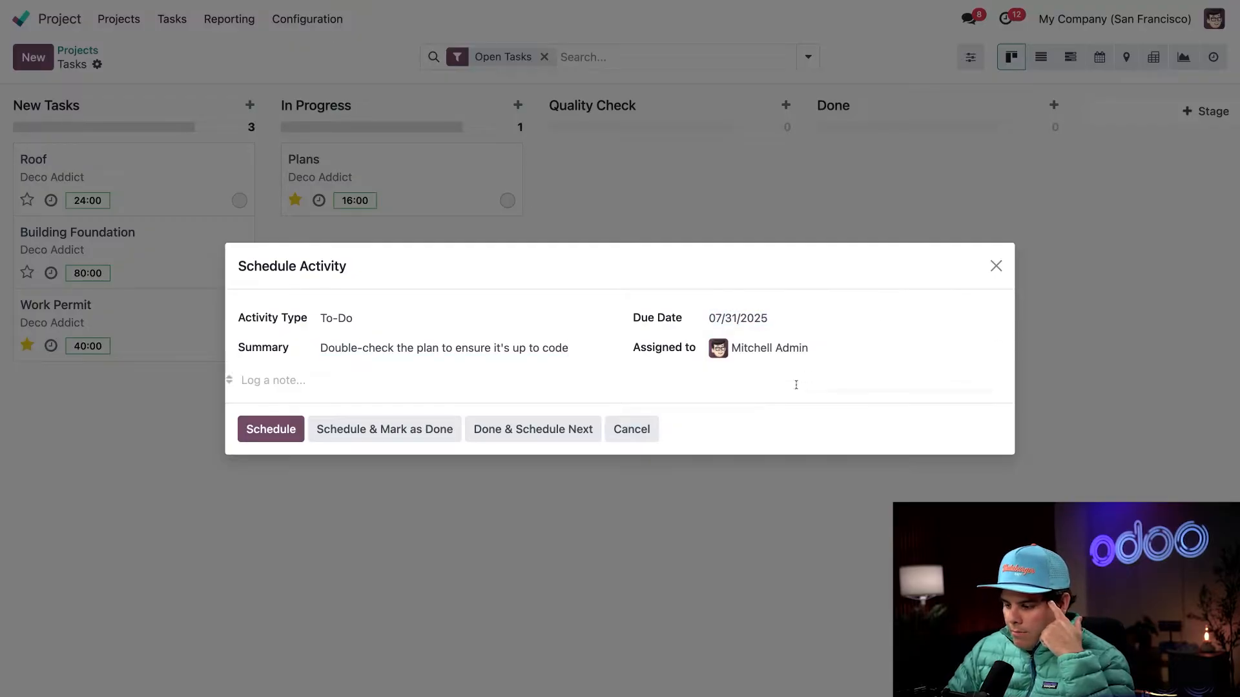
pyautogui.click(788, 326)
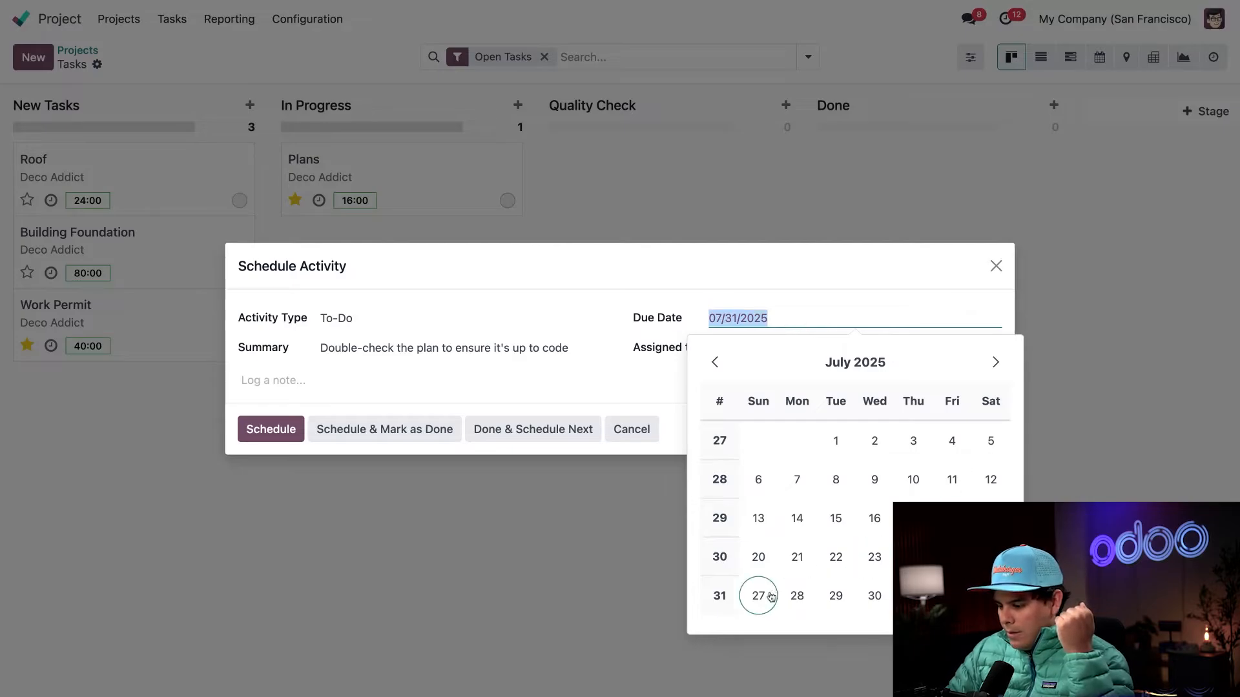
pyautogui.click(770, 595)
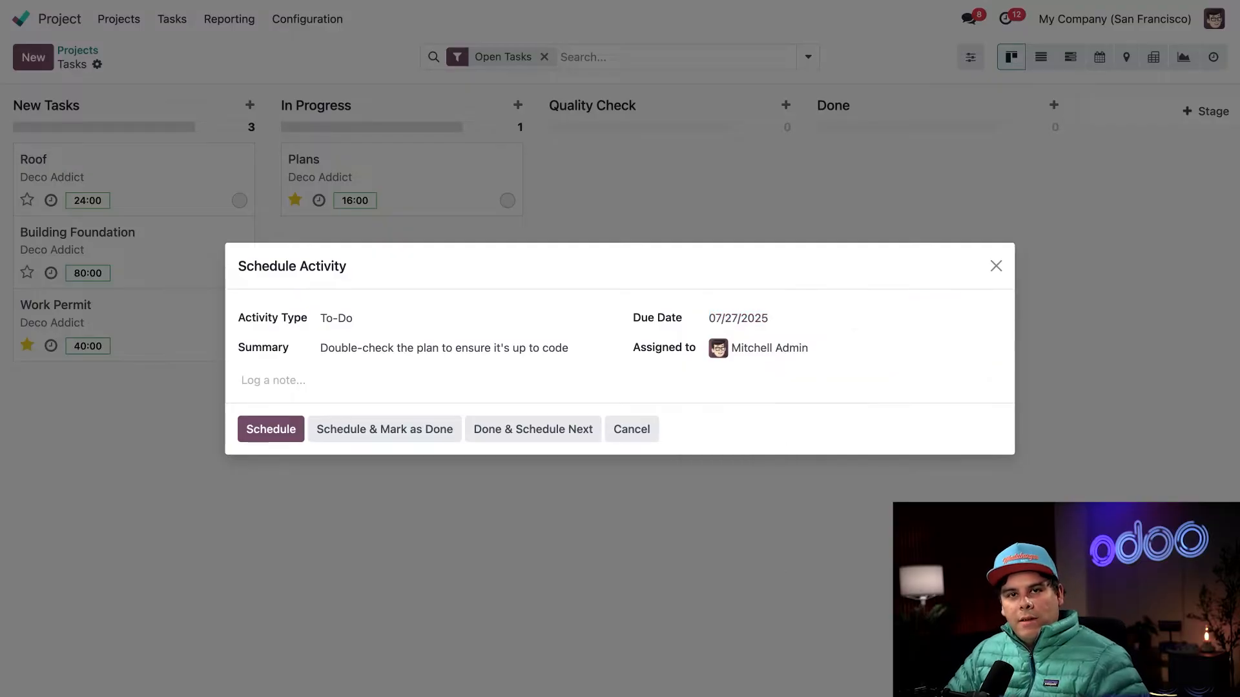
pyautogui.click(257, 431)
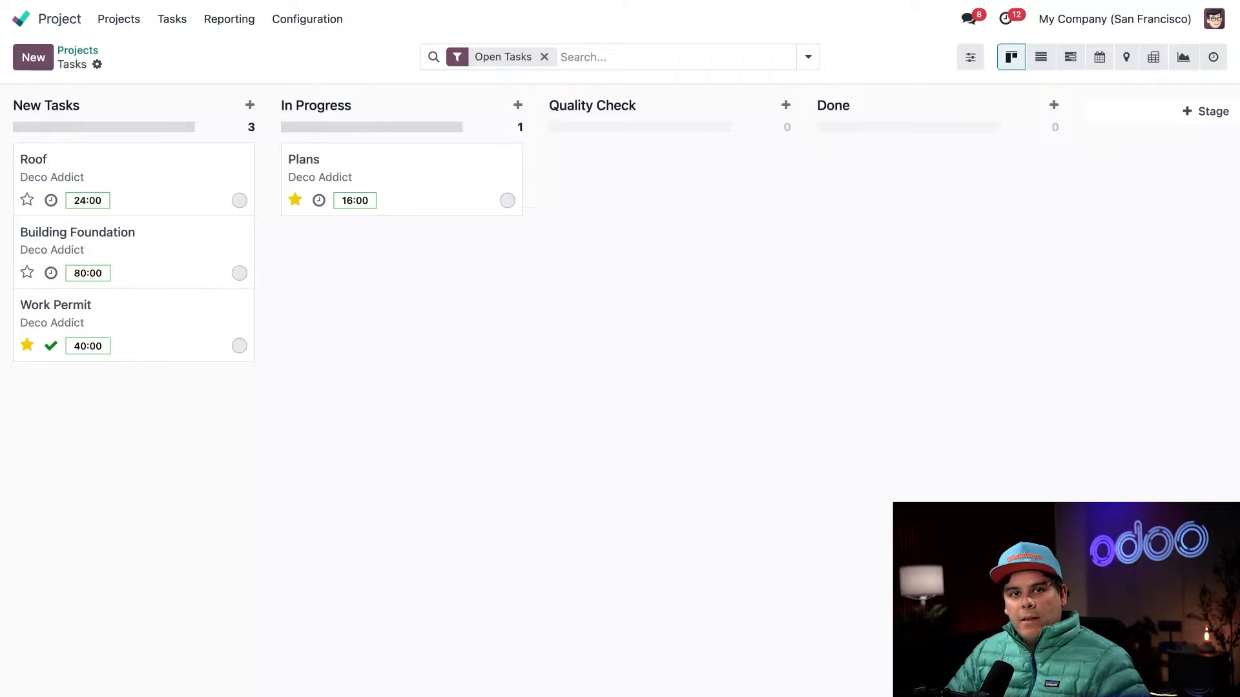
# - Open the Work Permit task and assign it to the administrator
pyautogui.click(163, 322)
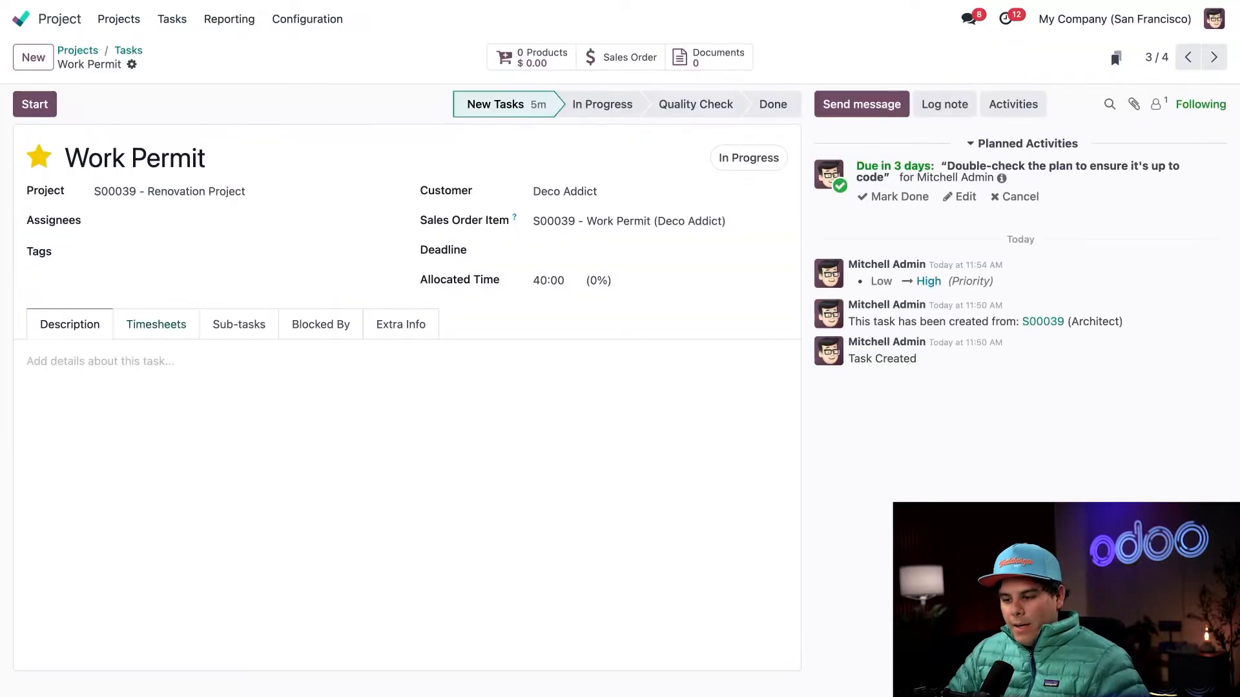
pyautogui.click(136, 222)
pyautogui.click(143, 242)
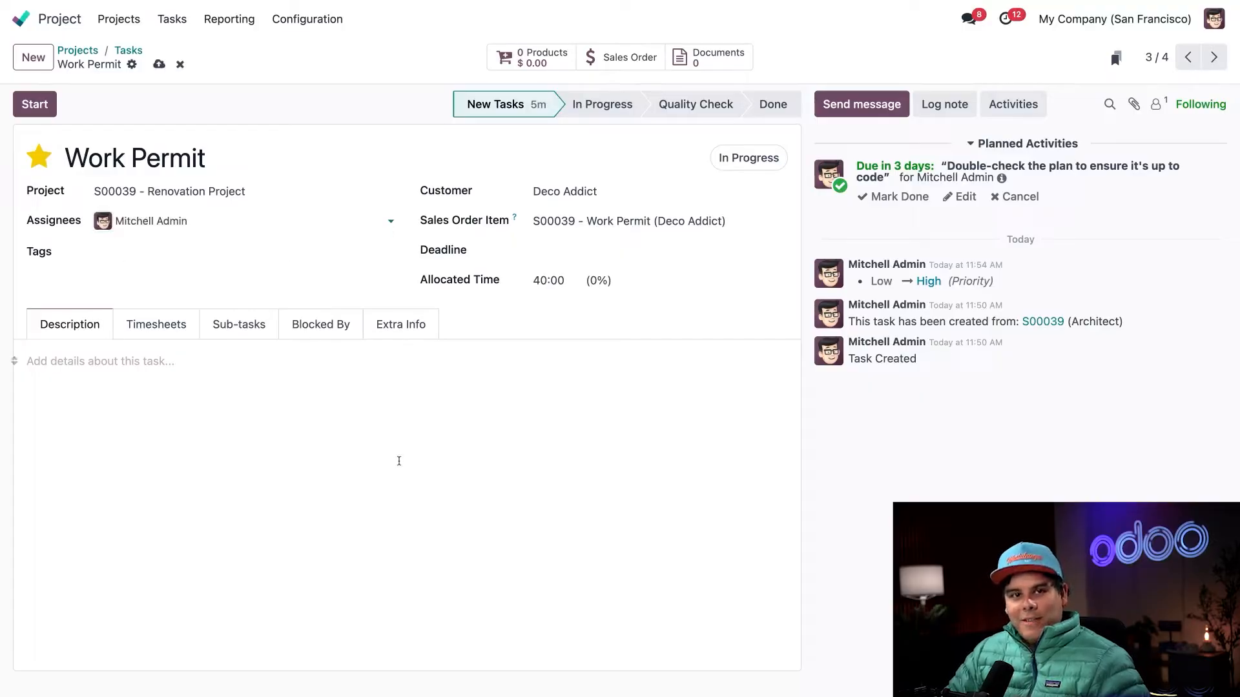
pyautogui.click(399, 460)
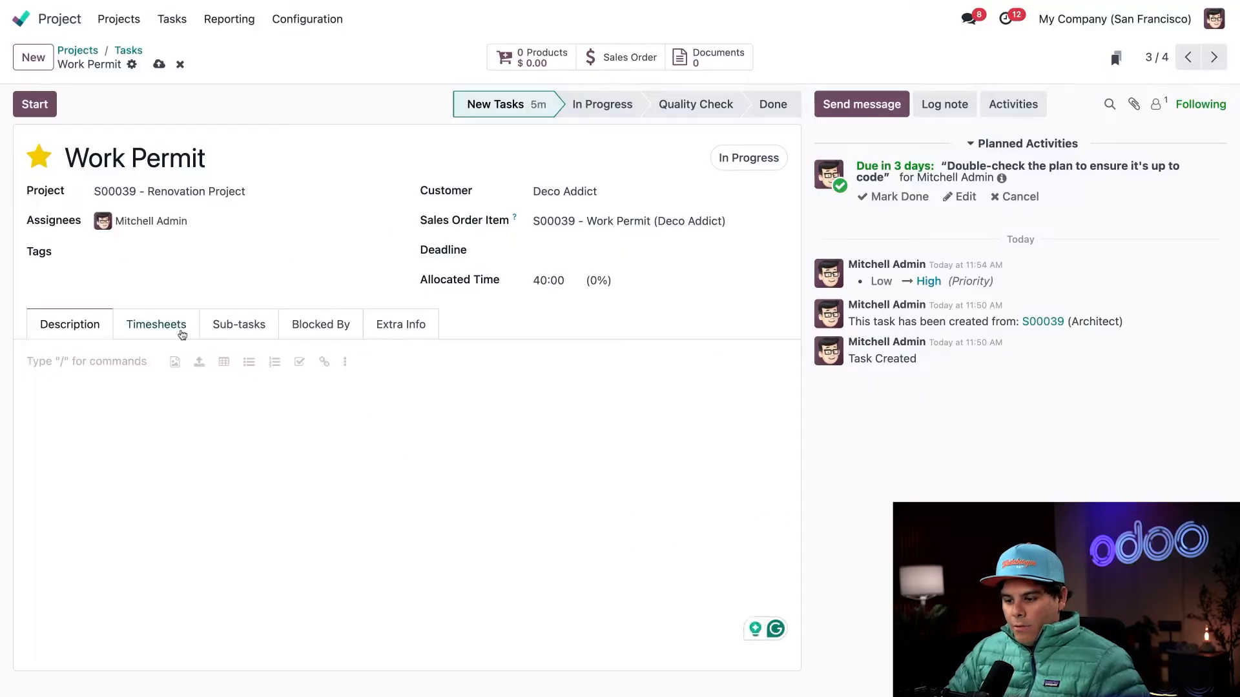
# - Add a timesheet entry to the Work Permit task with 24:00 hours of time spent
pyautogui.click(182, 335)
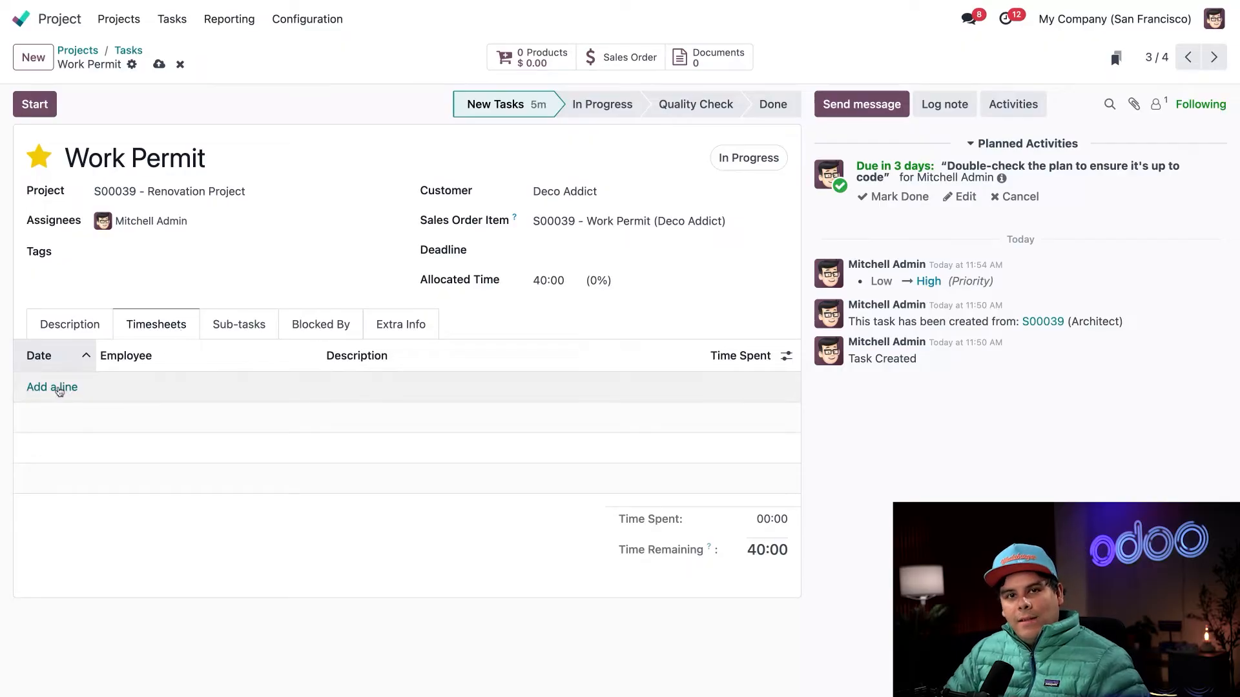
pyautogui.click(59, 388)
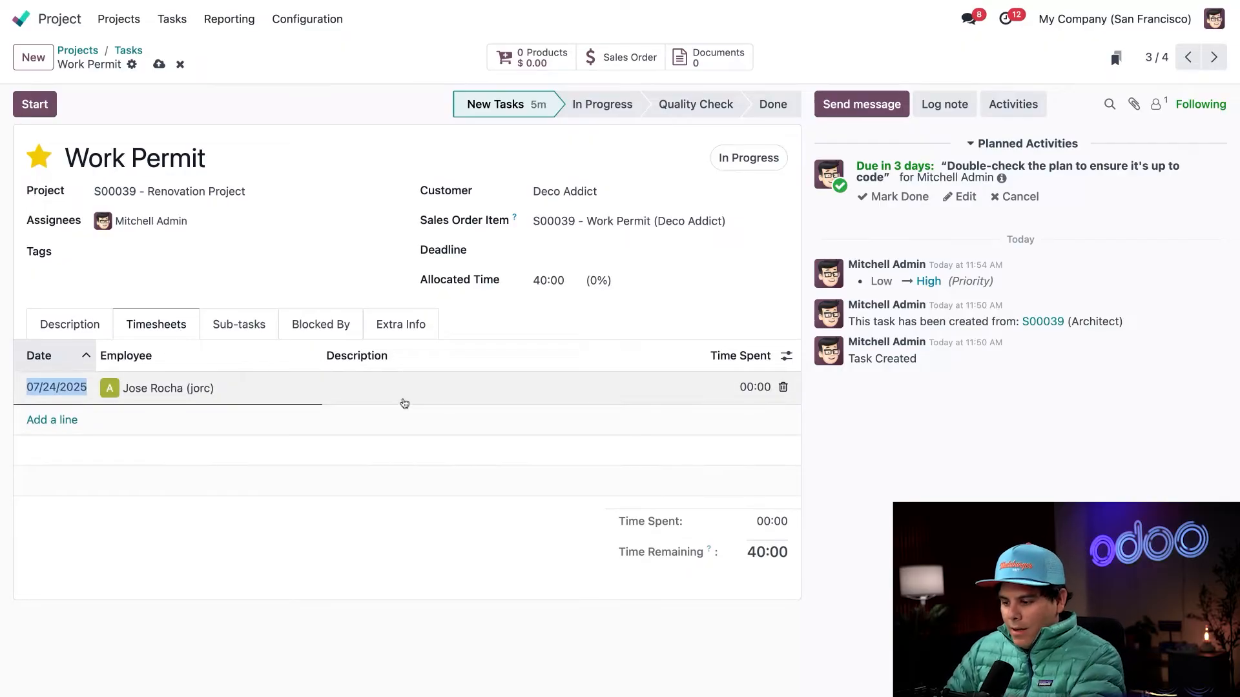
pyautogui.click(741, 388)
pyautogui.write('24')
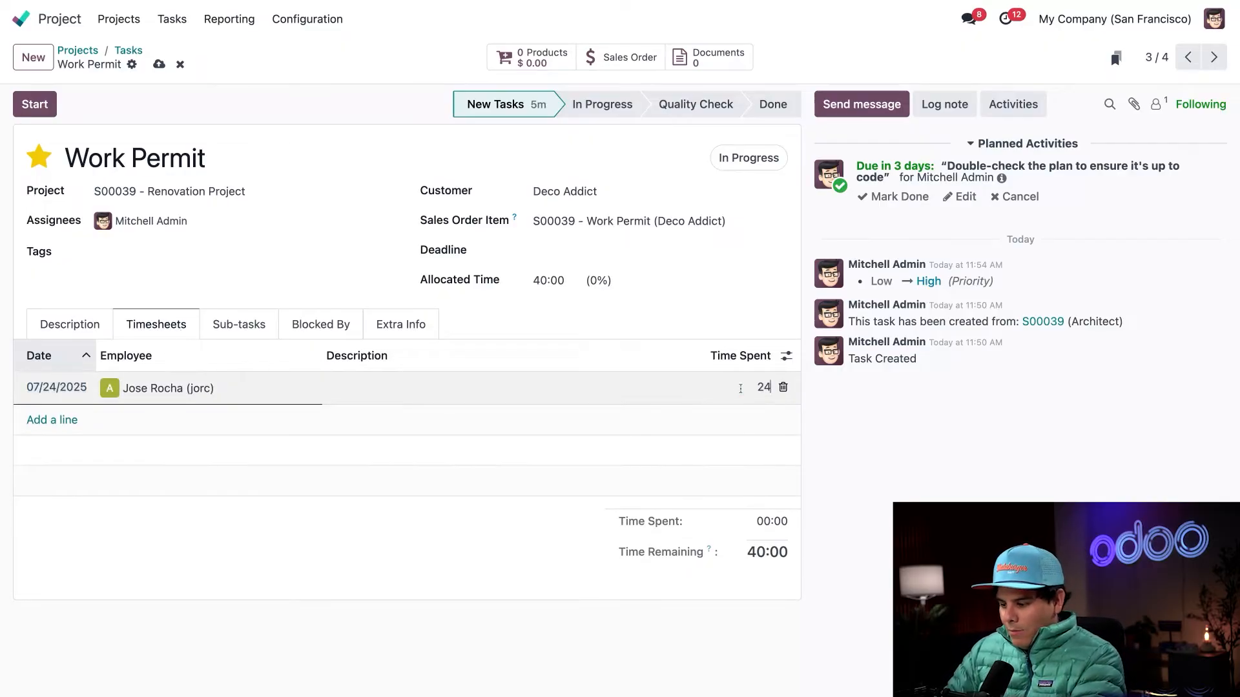
pyautogui.write(':00')
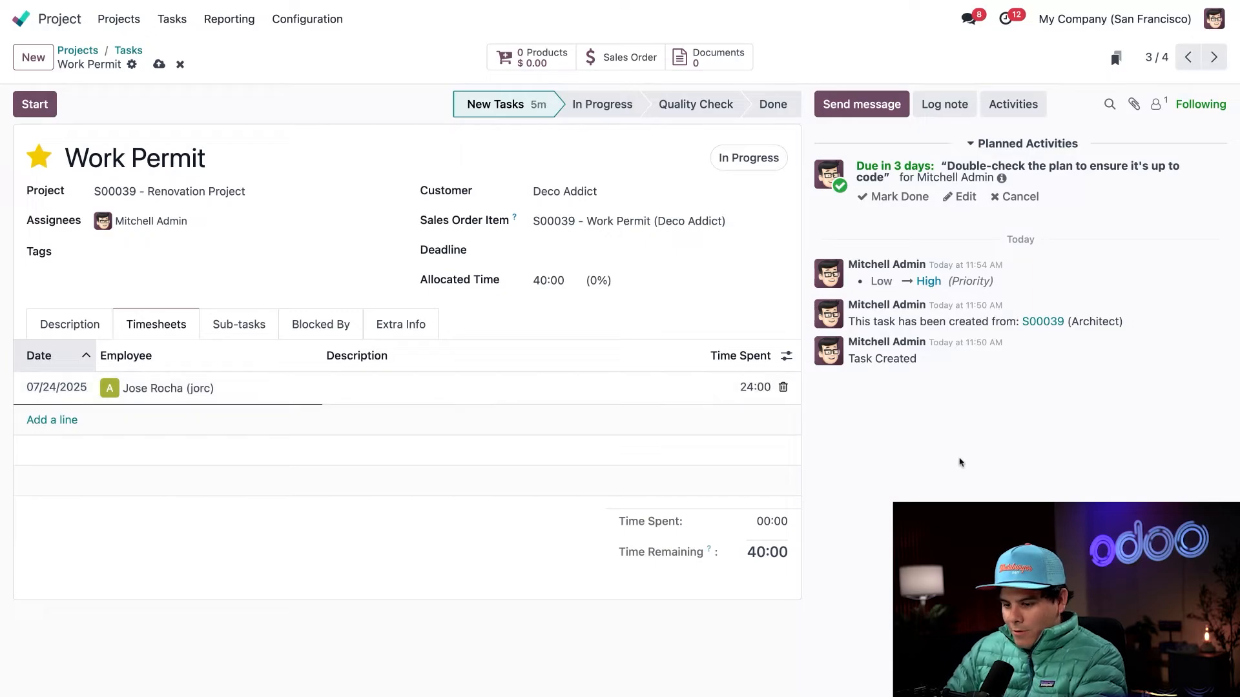
pyautogui.click(955, 461)
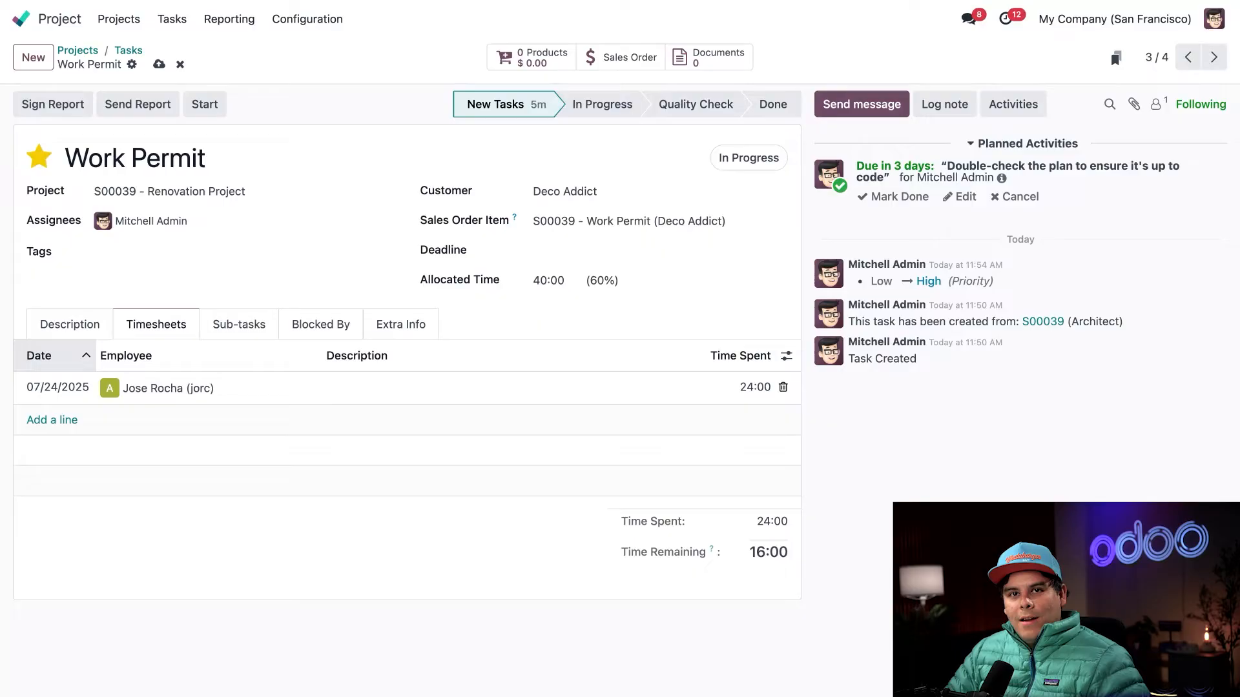
# - Describe the 24-hour timesheet entry as "Researched building codes", save the Work Permit task and return to the project's tasks
pyautogui.click(339, 389)
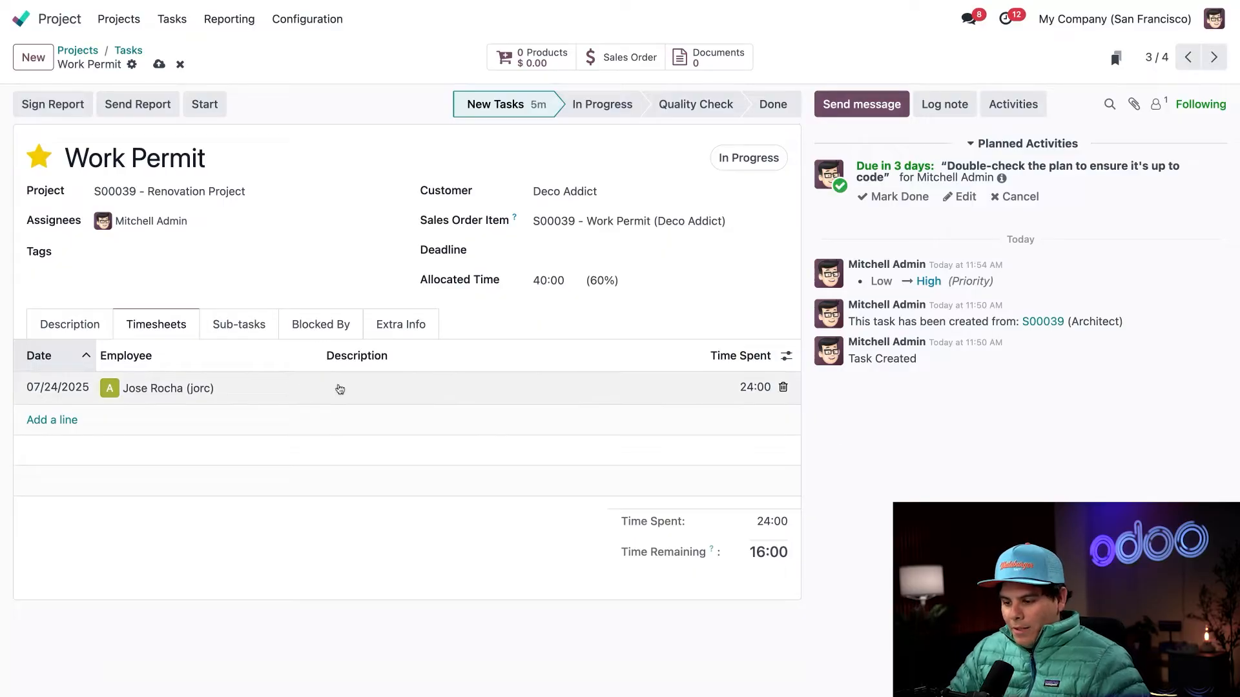
pyautogui.write('Researched')
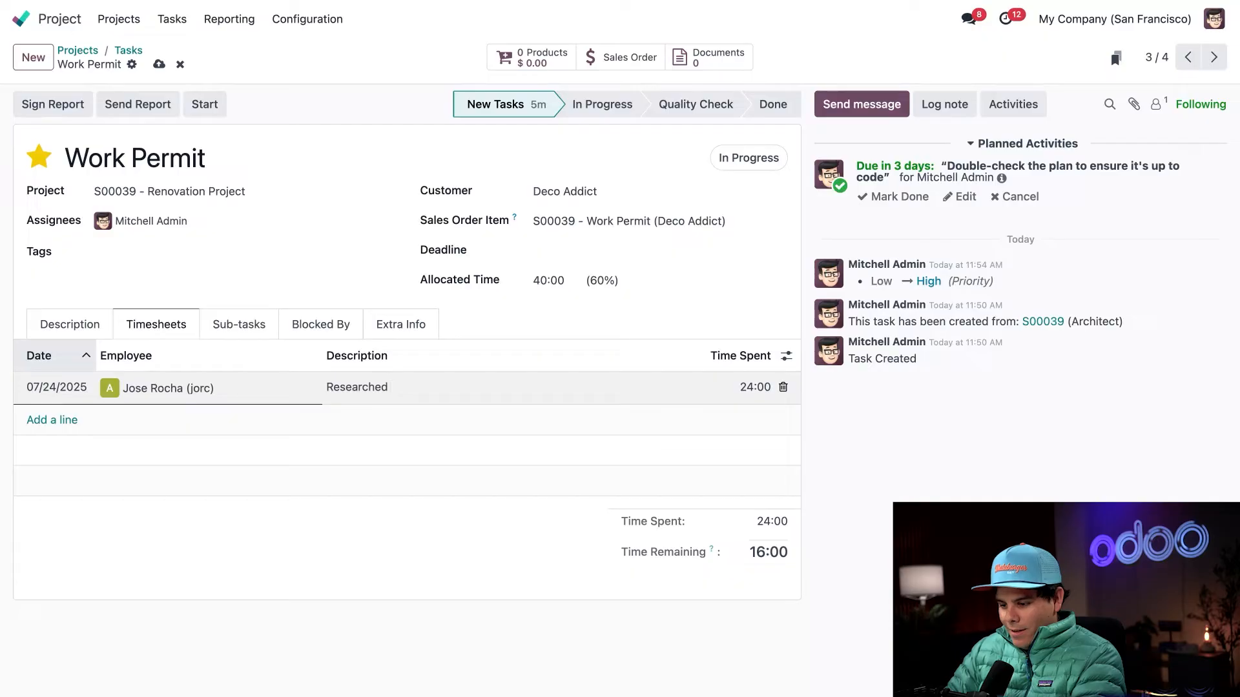
pyautogui.write(' building codes')
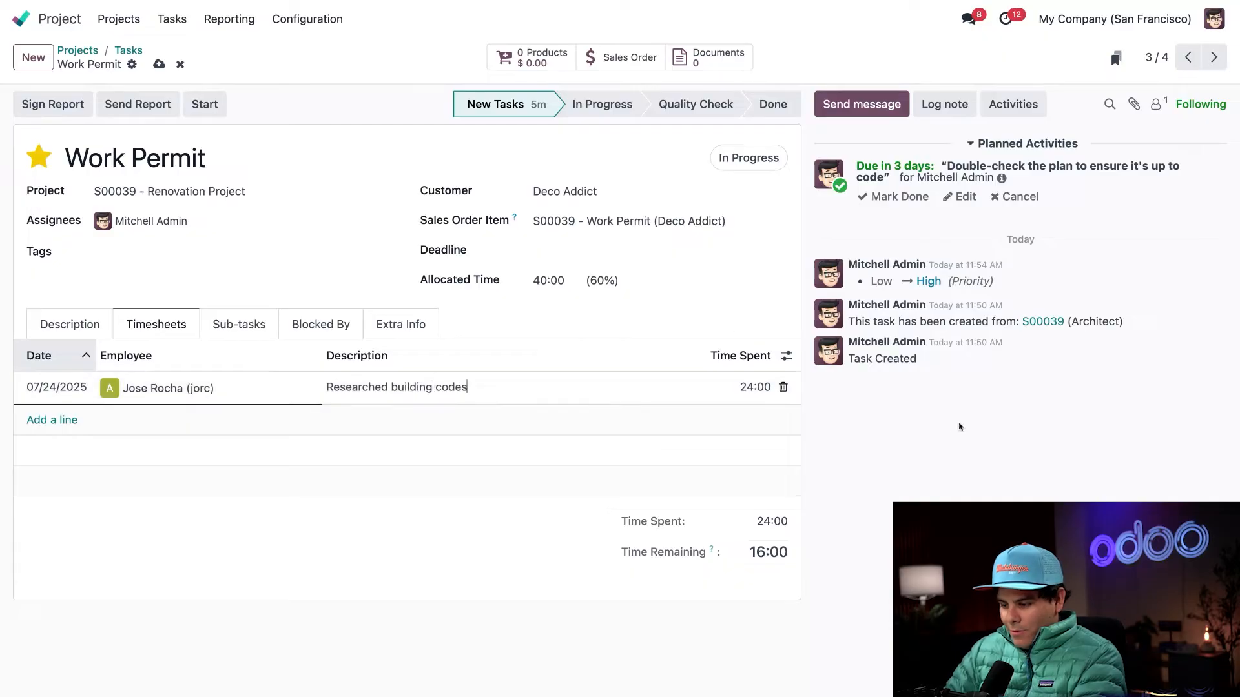
pyautogui.click(871, 453)
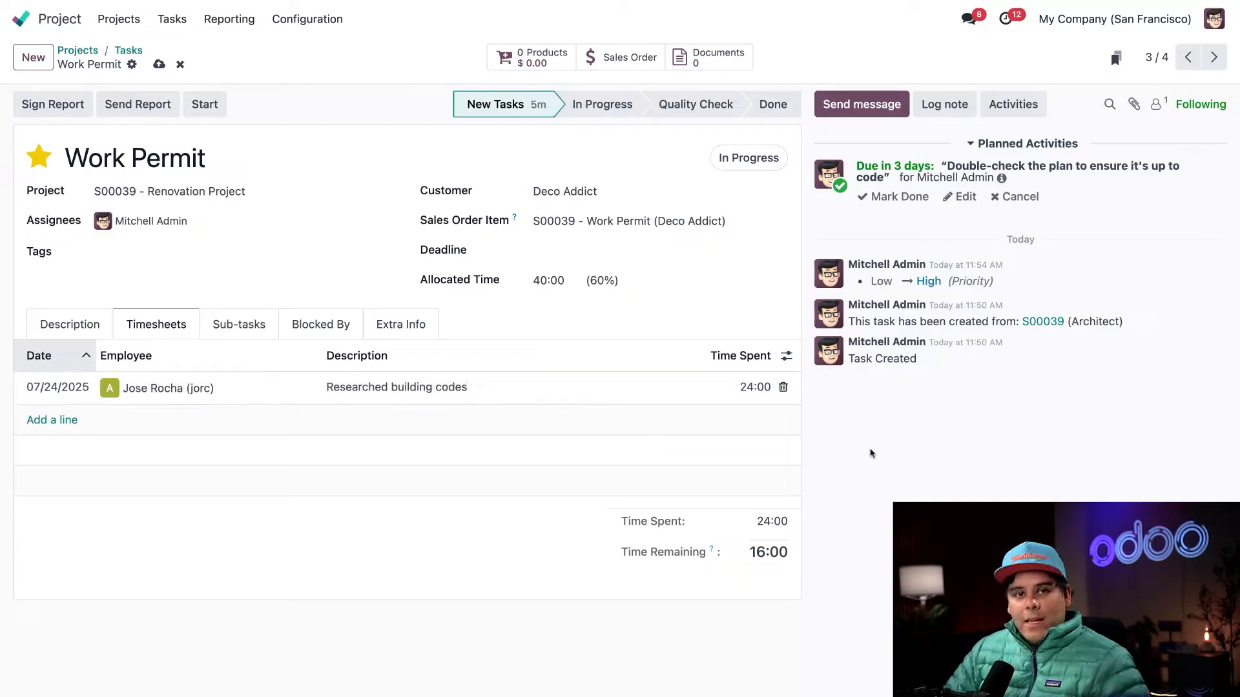
pyautogui.click(159, 64)
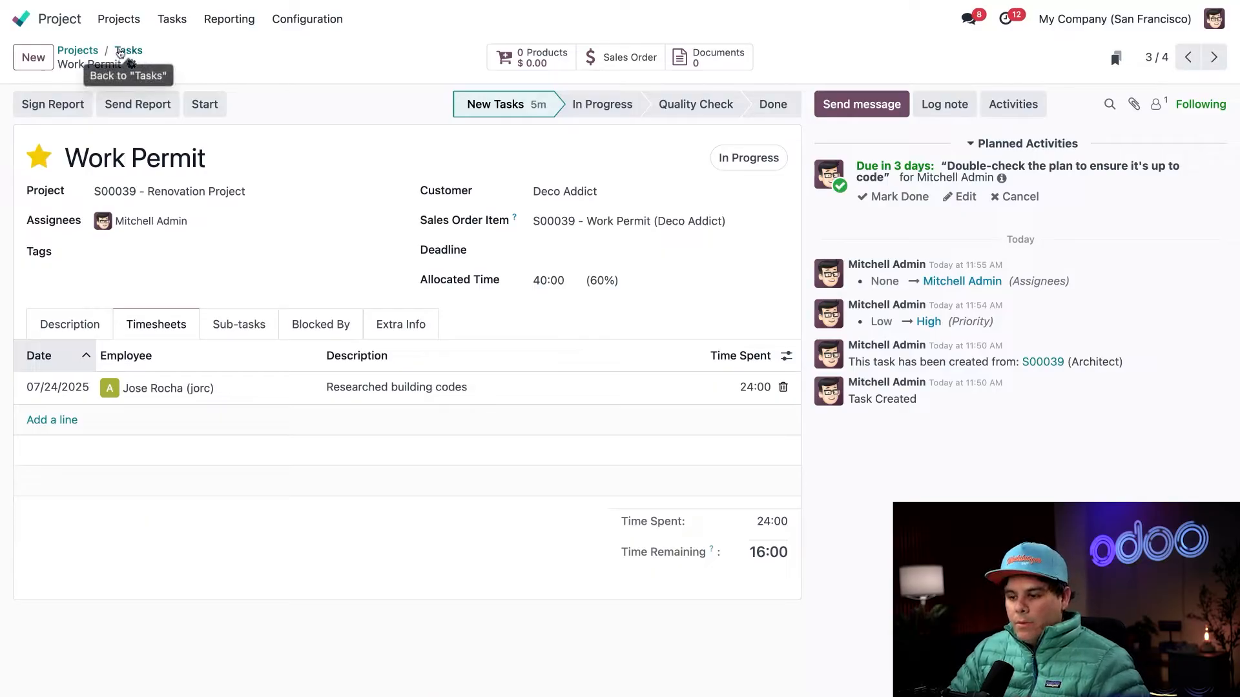
pyautogui.click(123, 52)
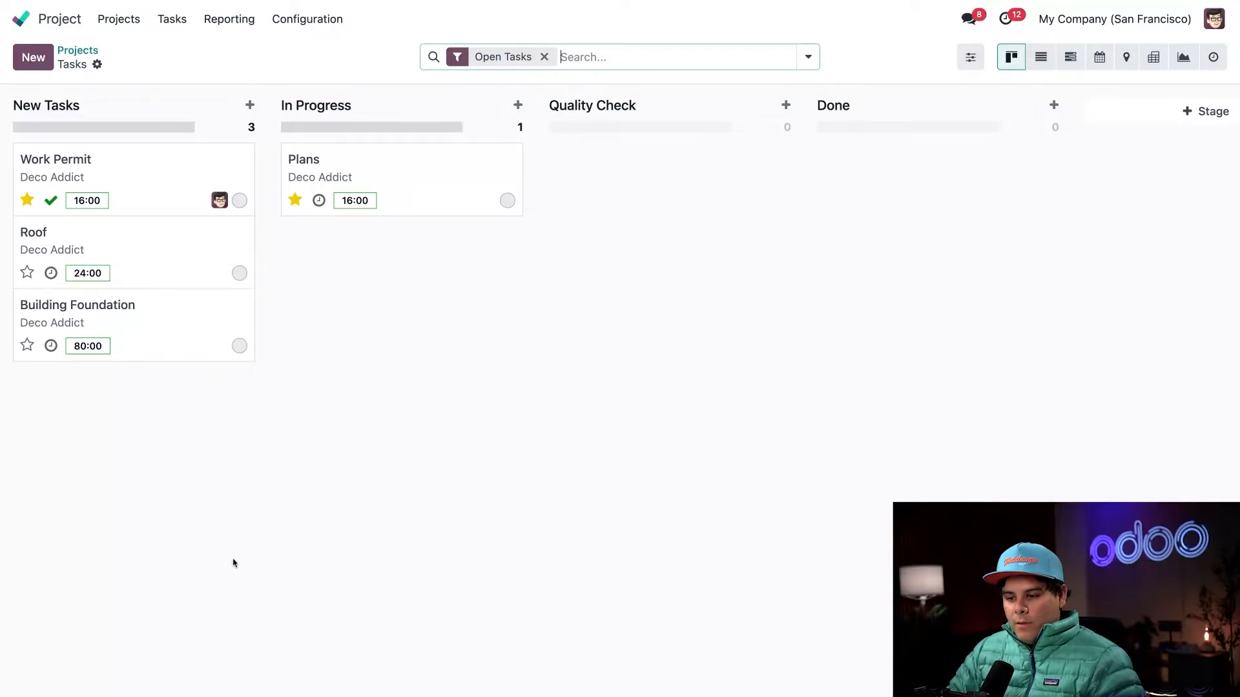
# - Open the Plans task, start its timesheet timer, and pause and stop it after about ten seconds
pyautogui.click(403, 181)
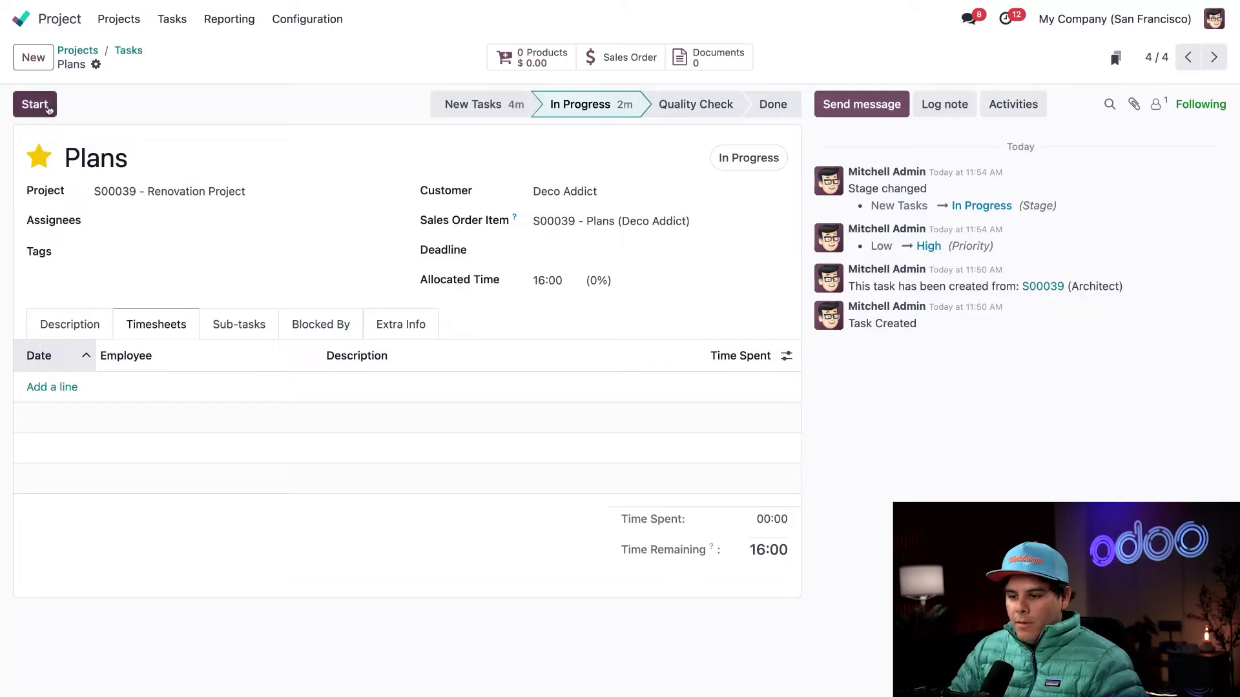
pyautogui.click(35, 104)
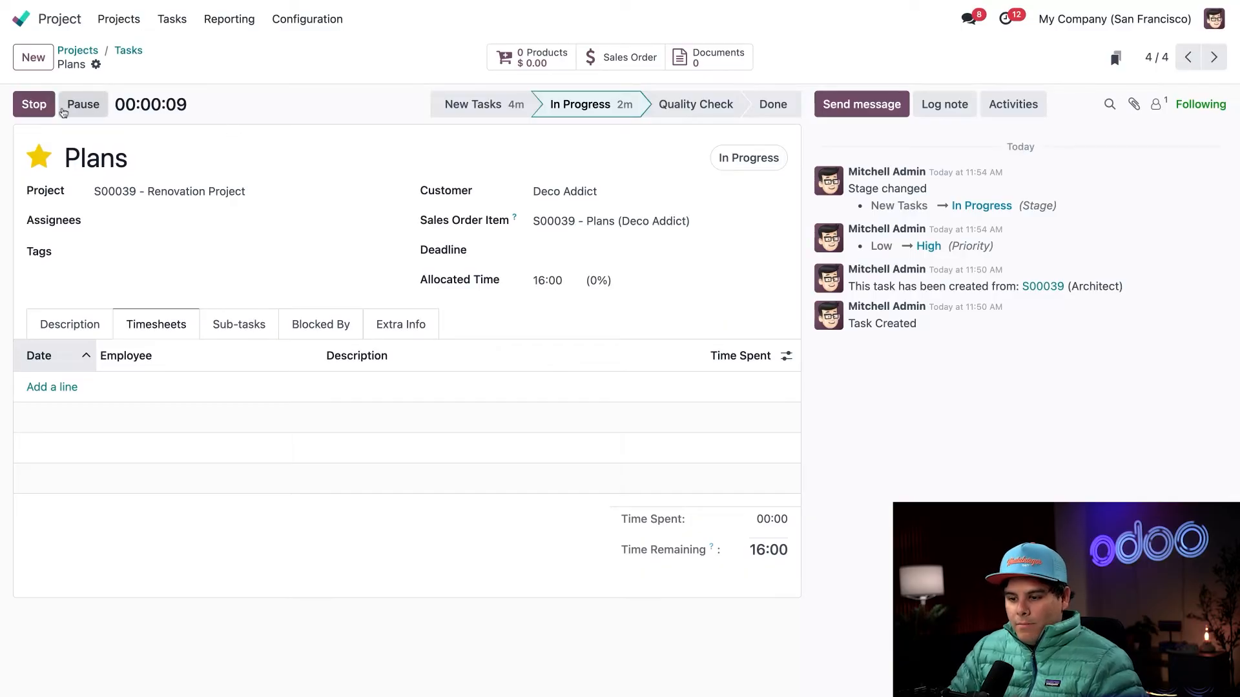
pyautogui.click(63, 111)
pyautogui.click(34, 104)
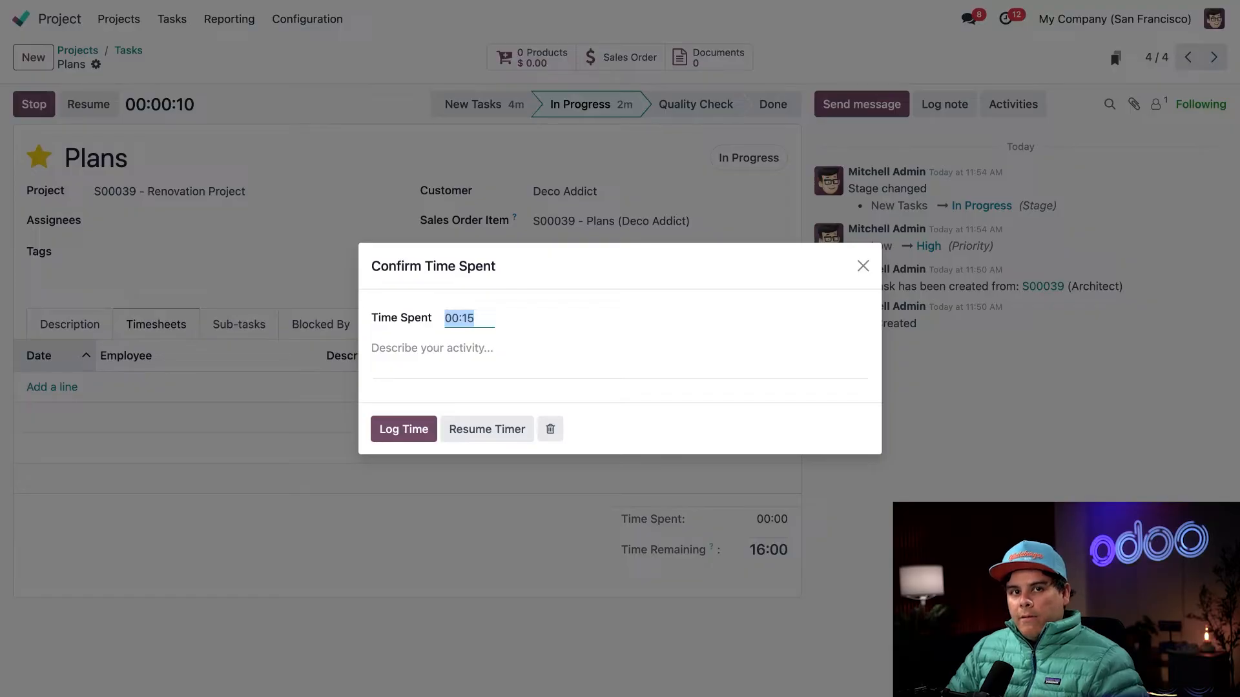
# - Log the timed work on Plans with the description "Code Review" and return to the project's tasks
pyautogui.click(466, 353)
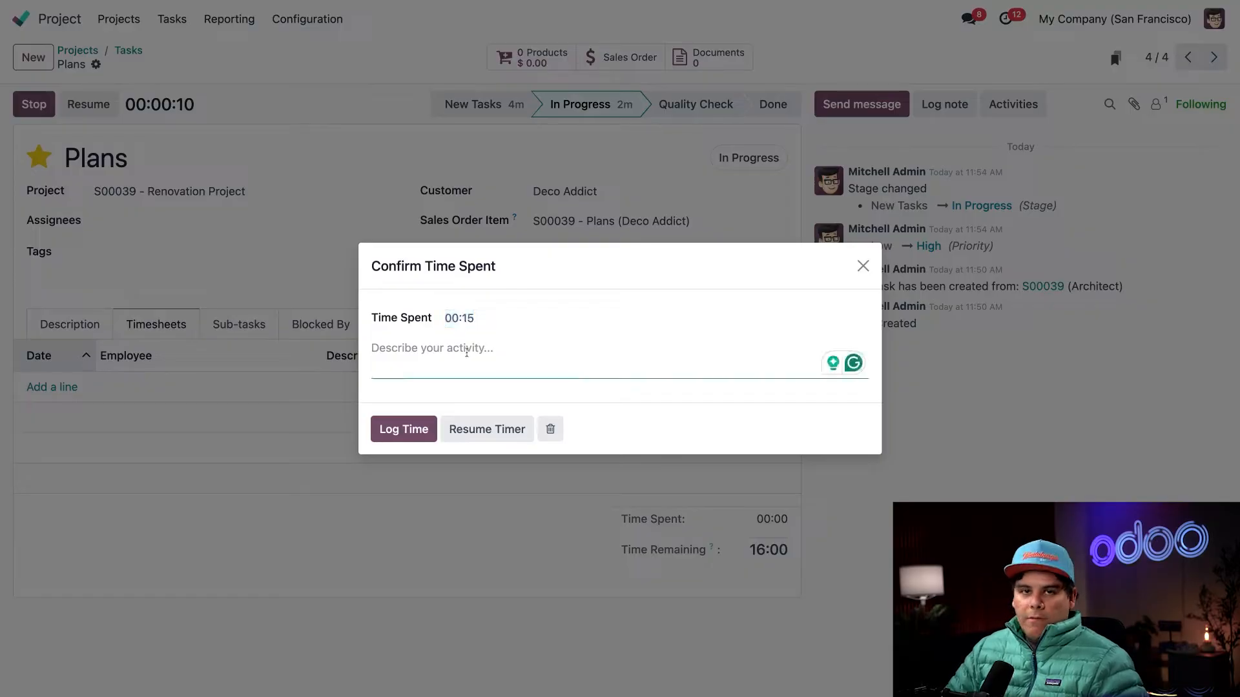
pyautogui.write('Cod')
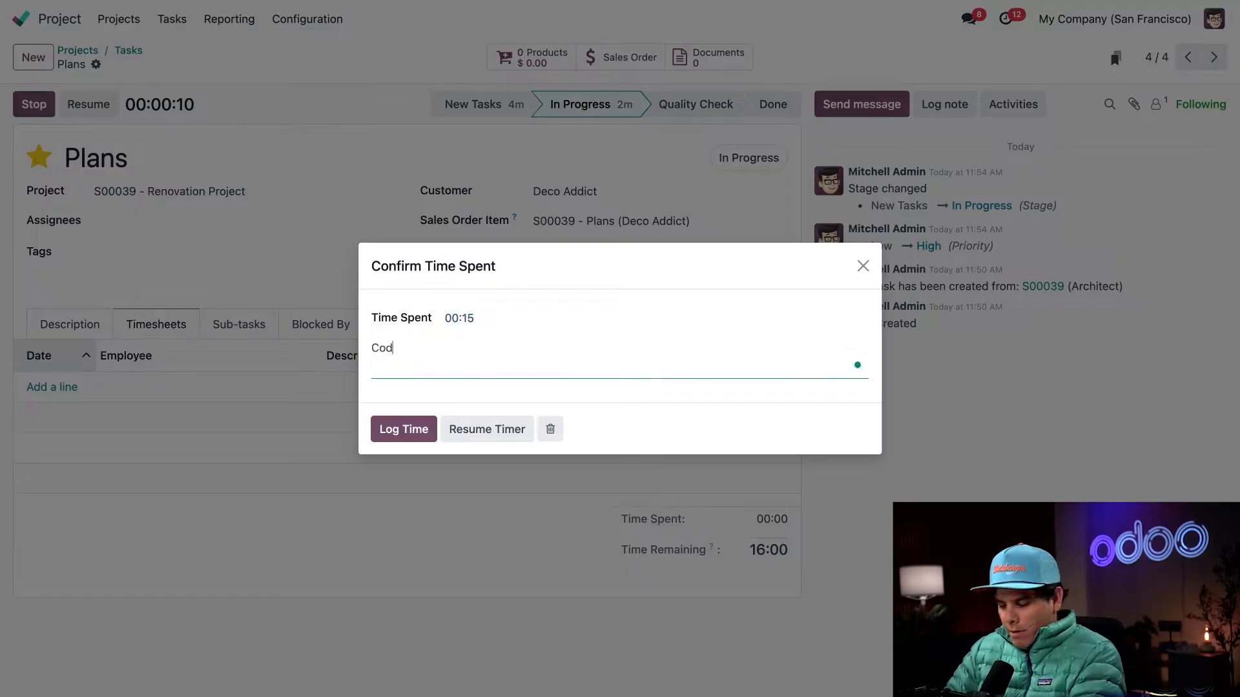
pyautogui.write('e Review')
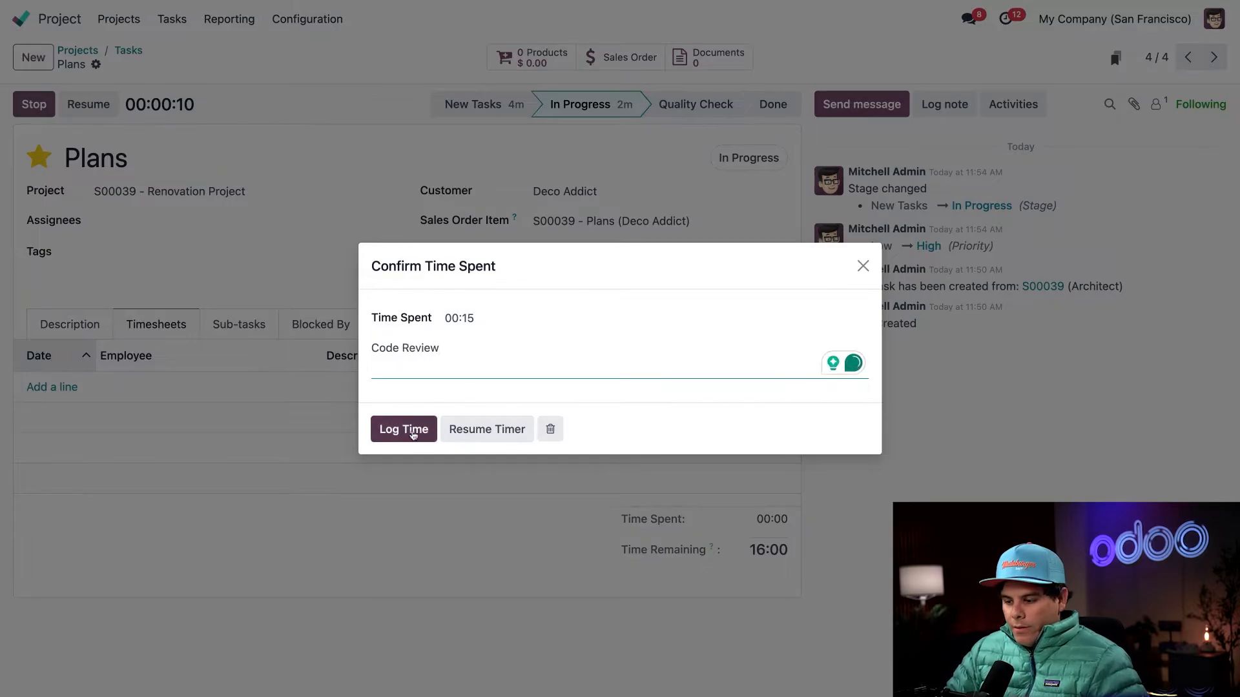
pyautogui.click(404, 430)
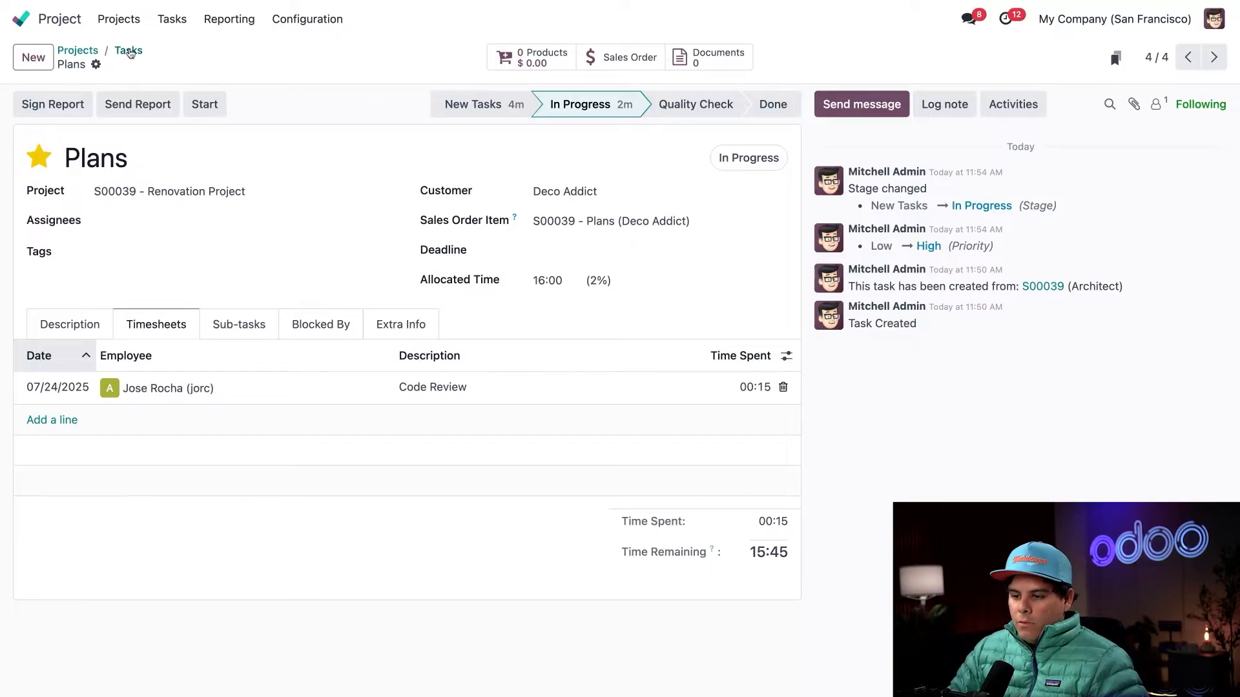
pyautogui.click(131, 51)
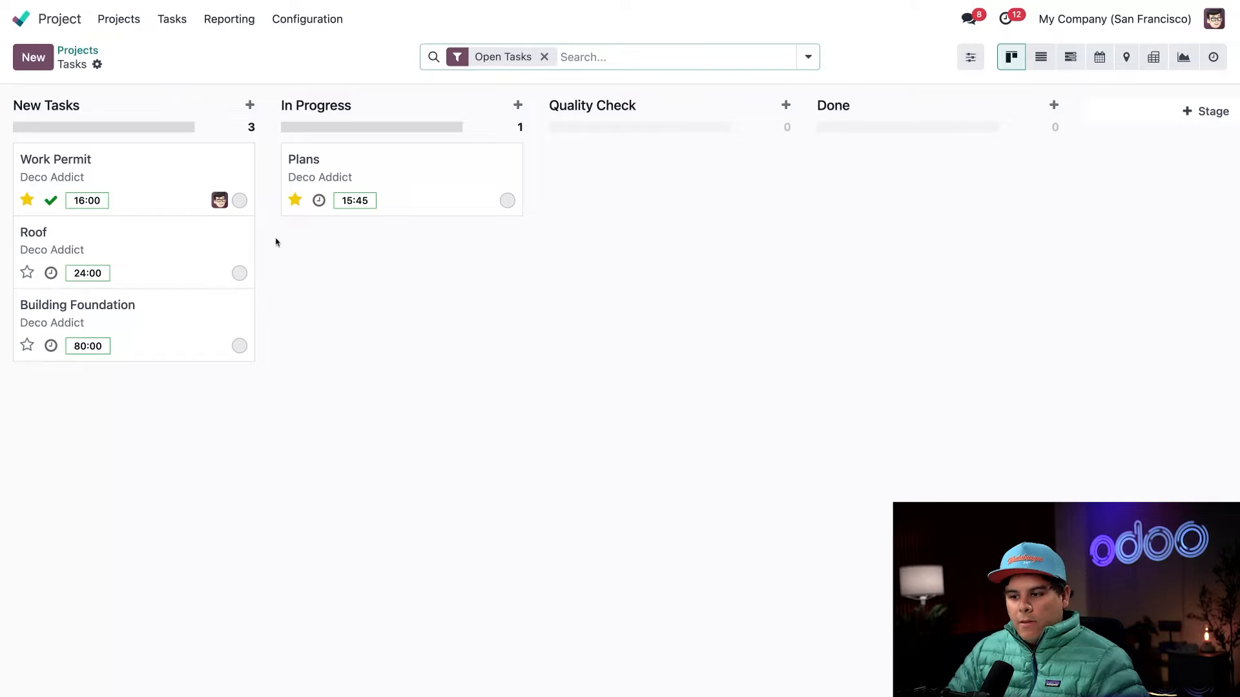
pyautogui.click(390, 193)
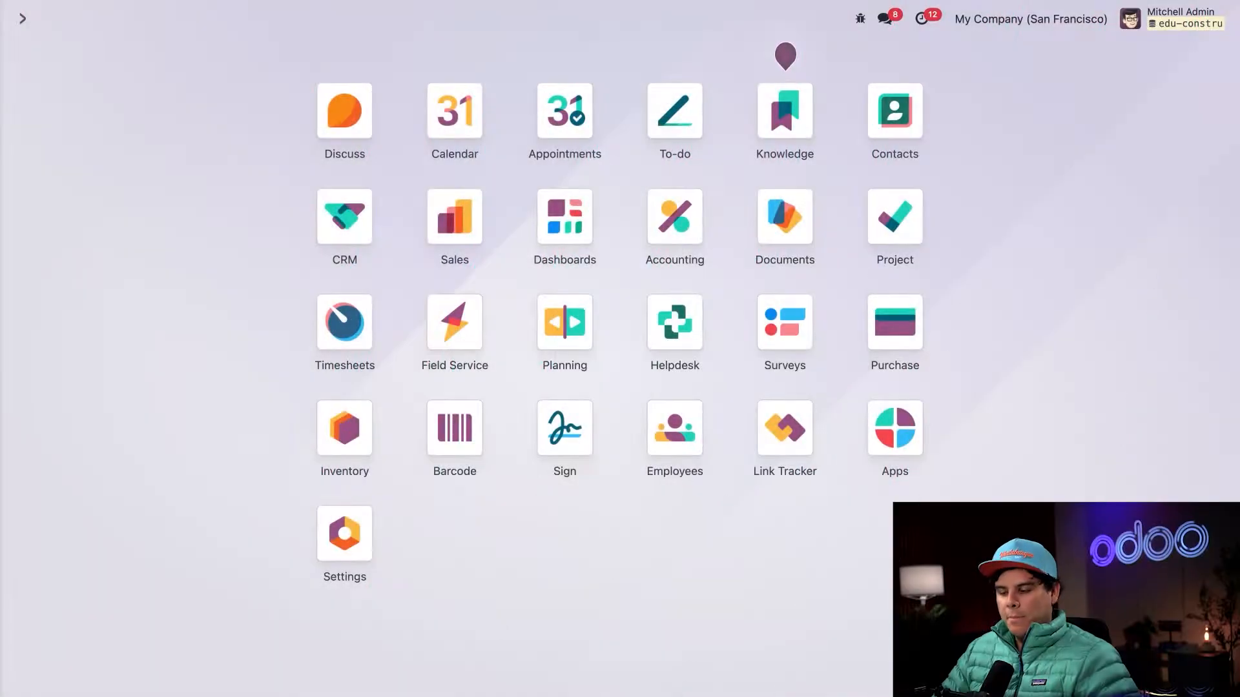
# - Switch to Sales, open the newest Deco Addict sales order and examine the delivered quantities on its order lines
pyautogui.click(454, 220)
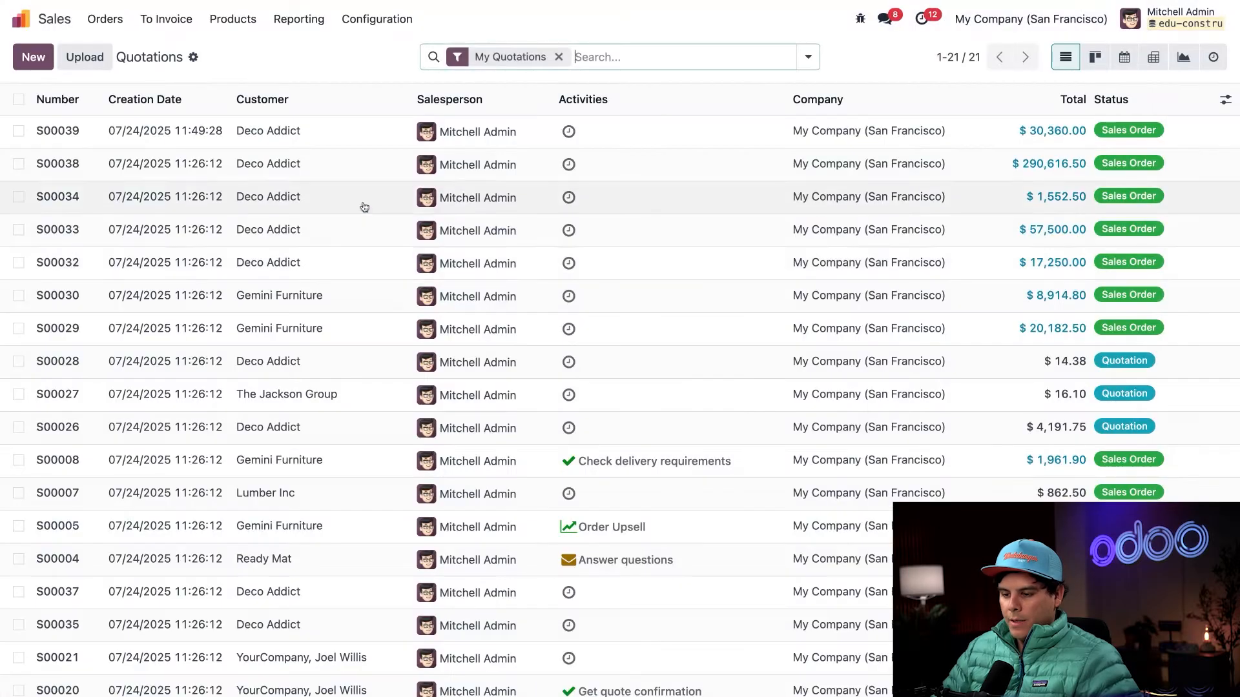
pyautogui.click(111, 133)
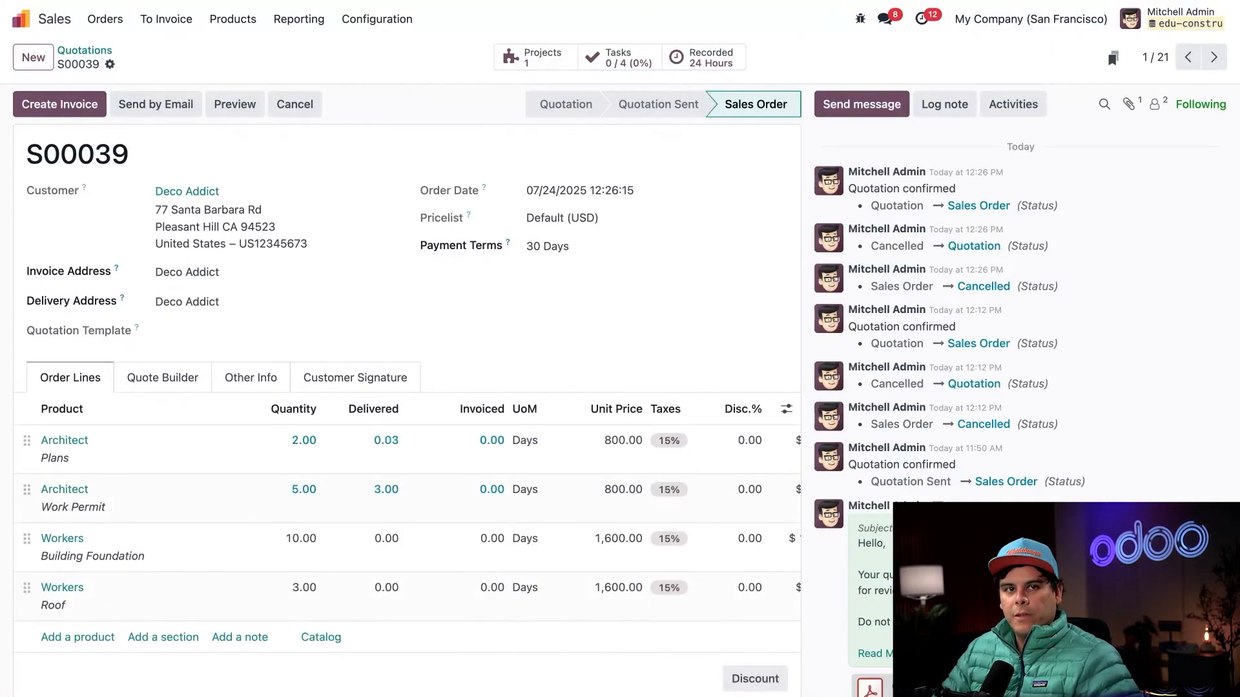
pyautogui.scroll(-3, 452, 388)
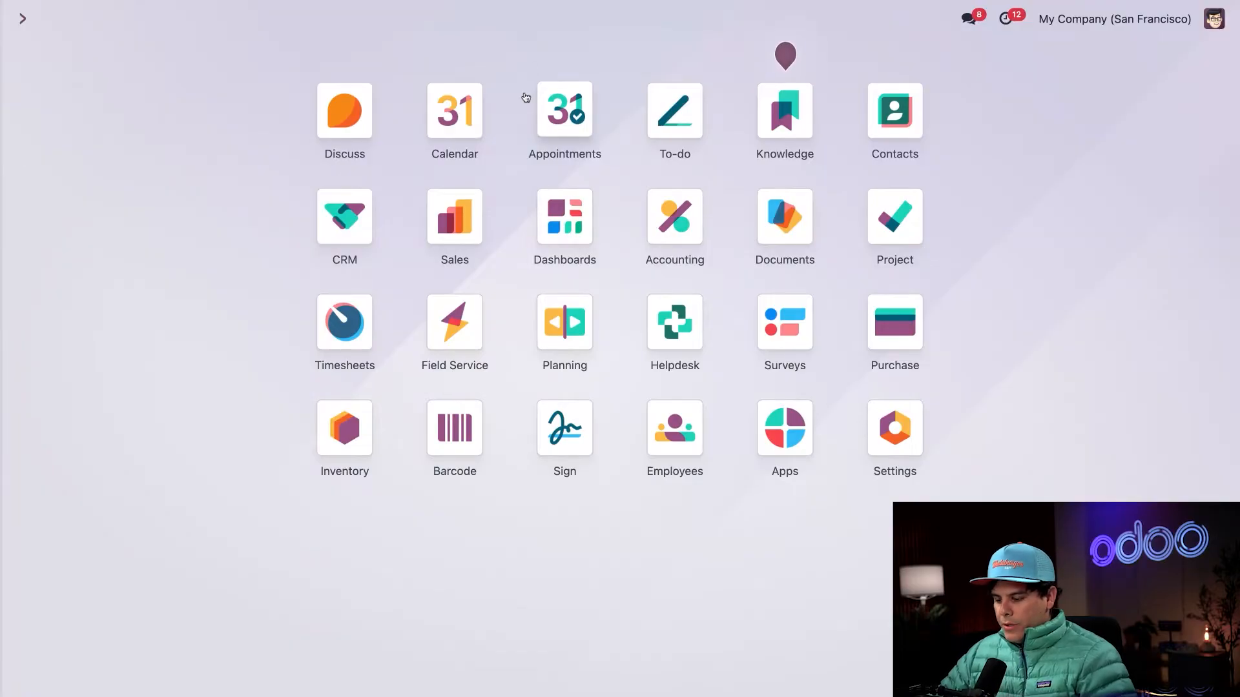
# - Switch to Purchase and create a new request for quotation with Wood Corner as the vendor
pyautogui.write('pur')
pyautogui.press('Return')
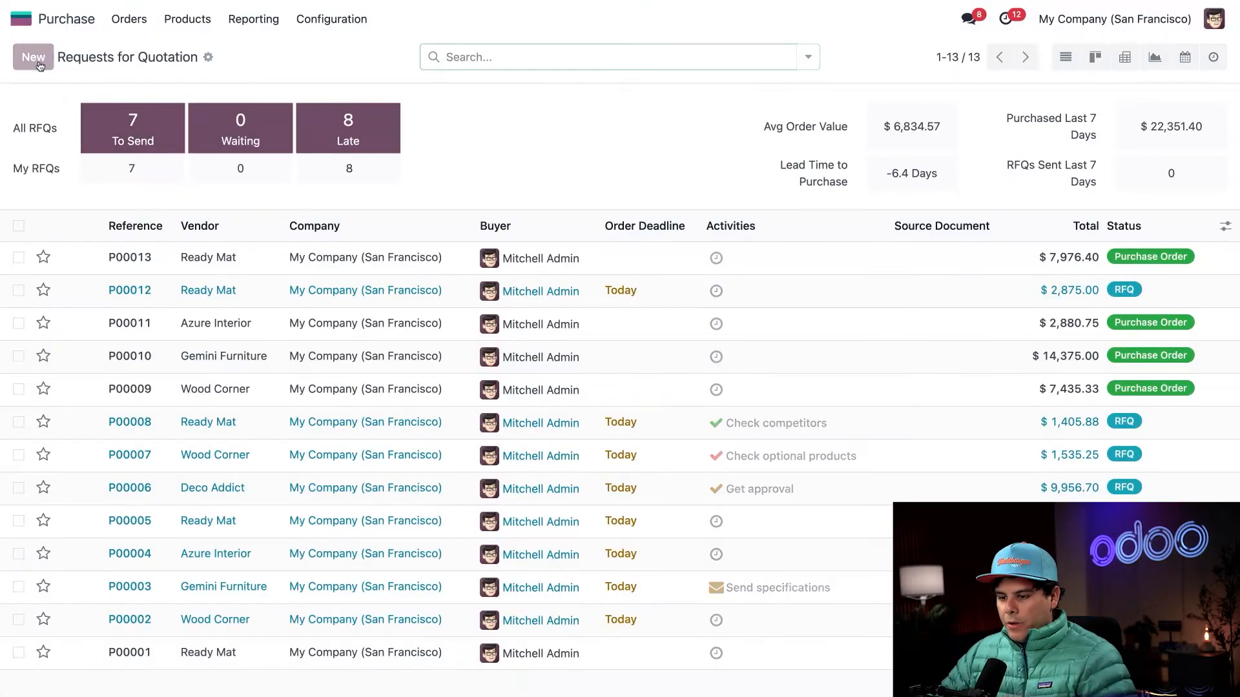
pyautogui.hotkey('alt', 'c')
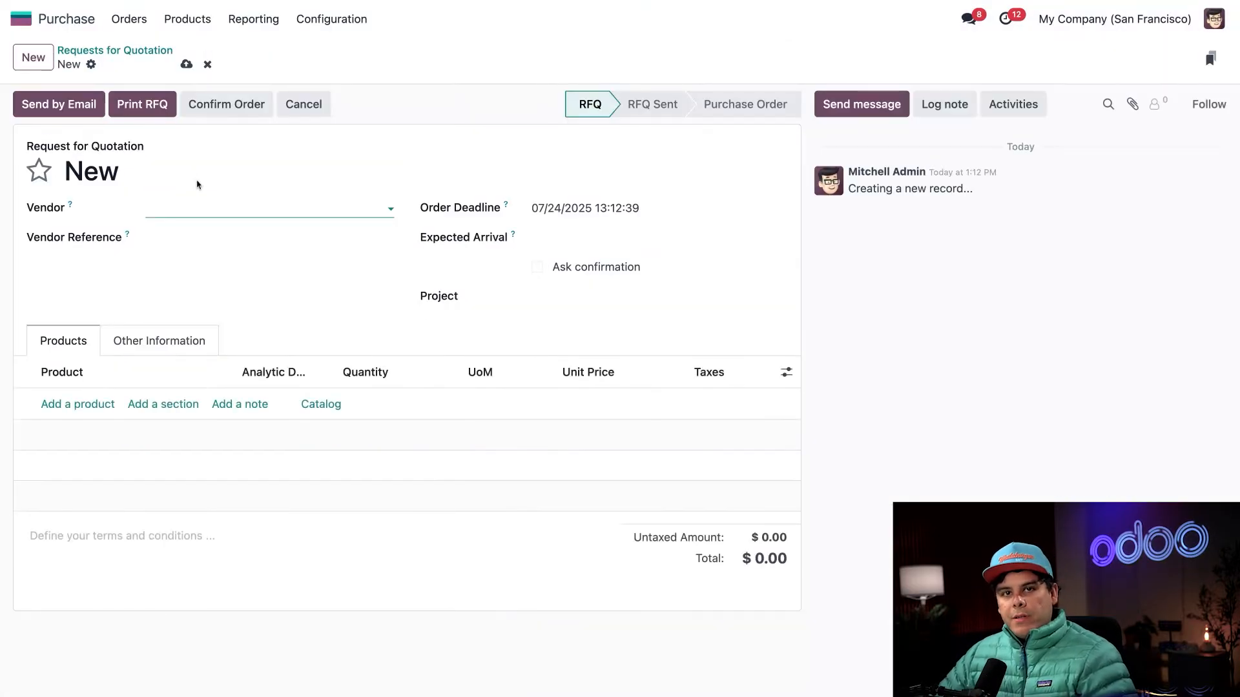
pyautogui.write('wood')
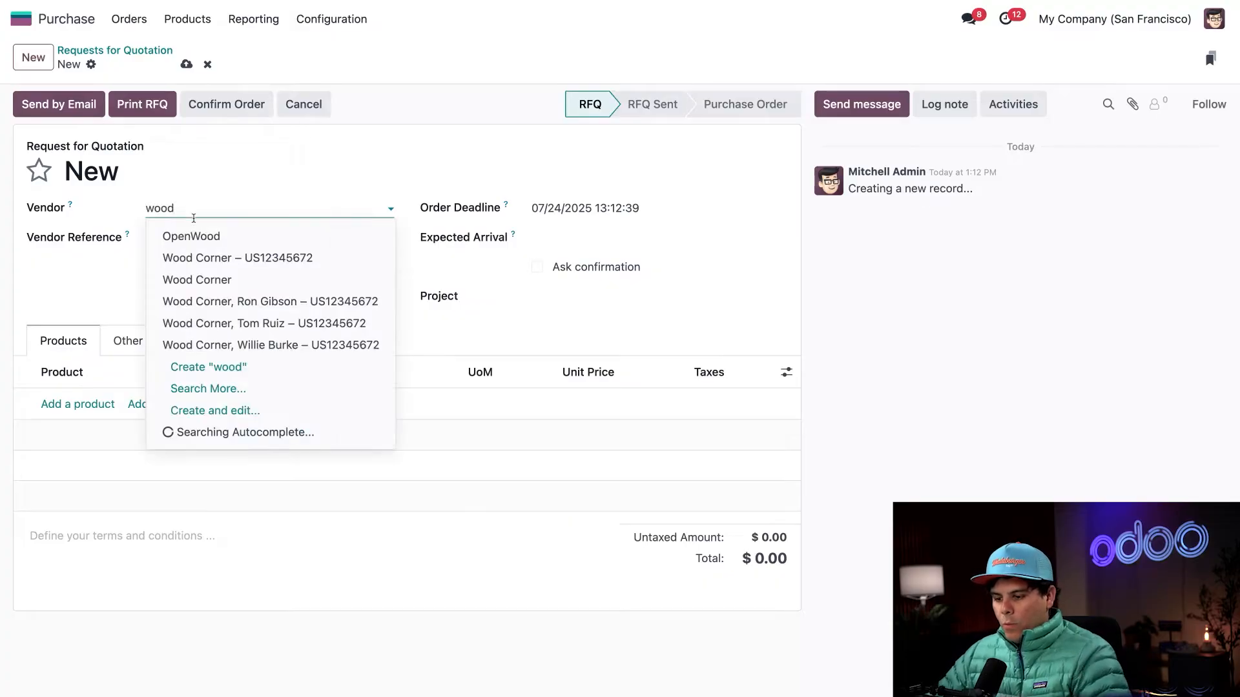
pyautogui.click(184, 282)
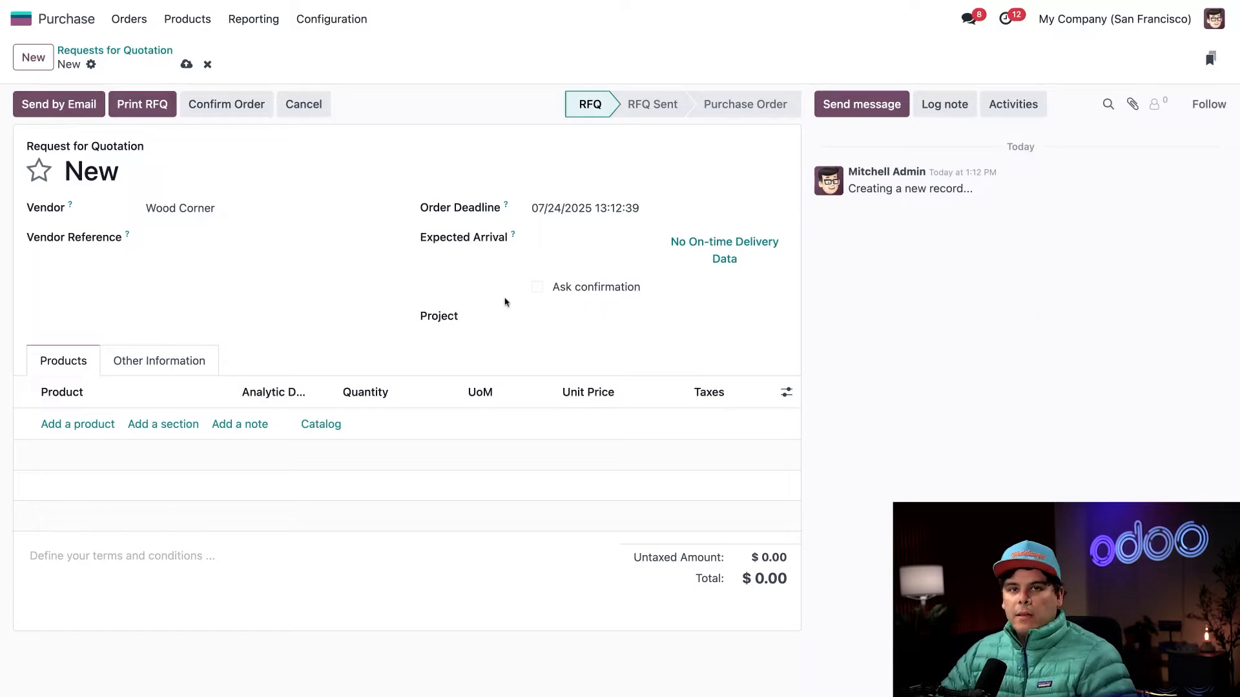
# - Add the Wood Panel product to the request for quotation with a quantity of 30
pyautogui.click(80, 426)
pyautogui.write('wood')
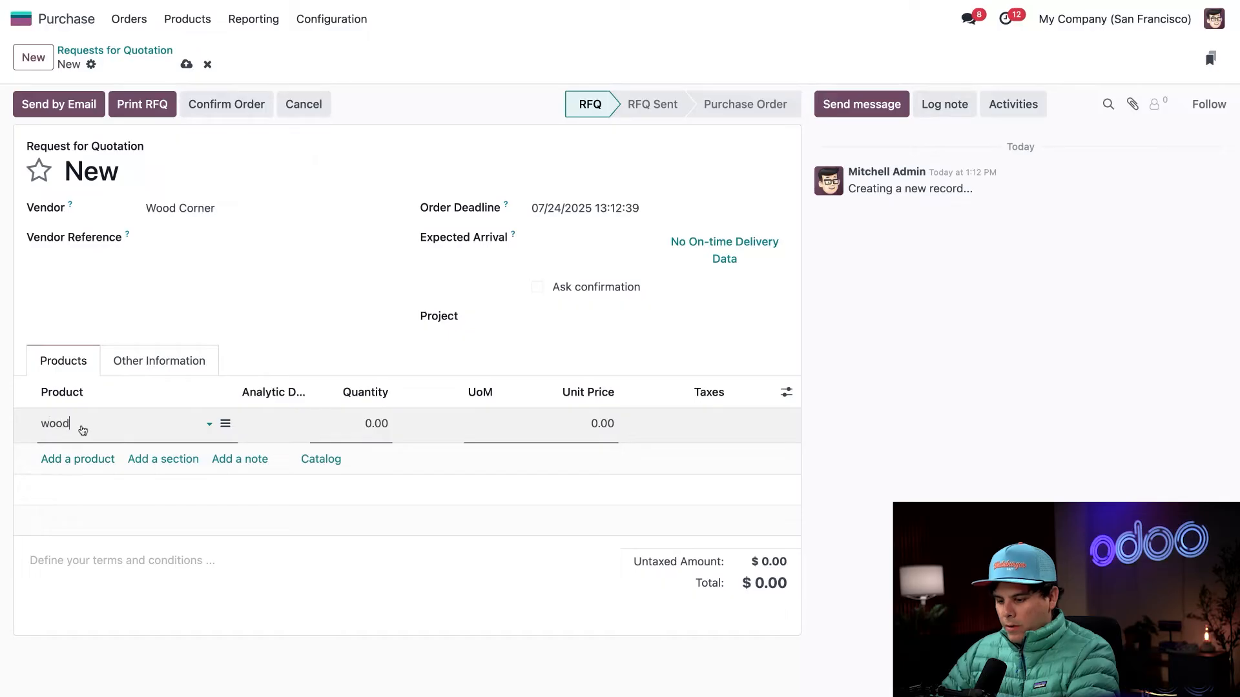
pyautogui.click(80, 448)
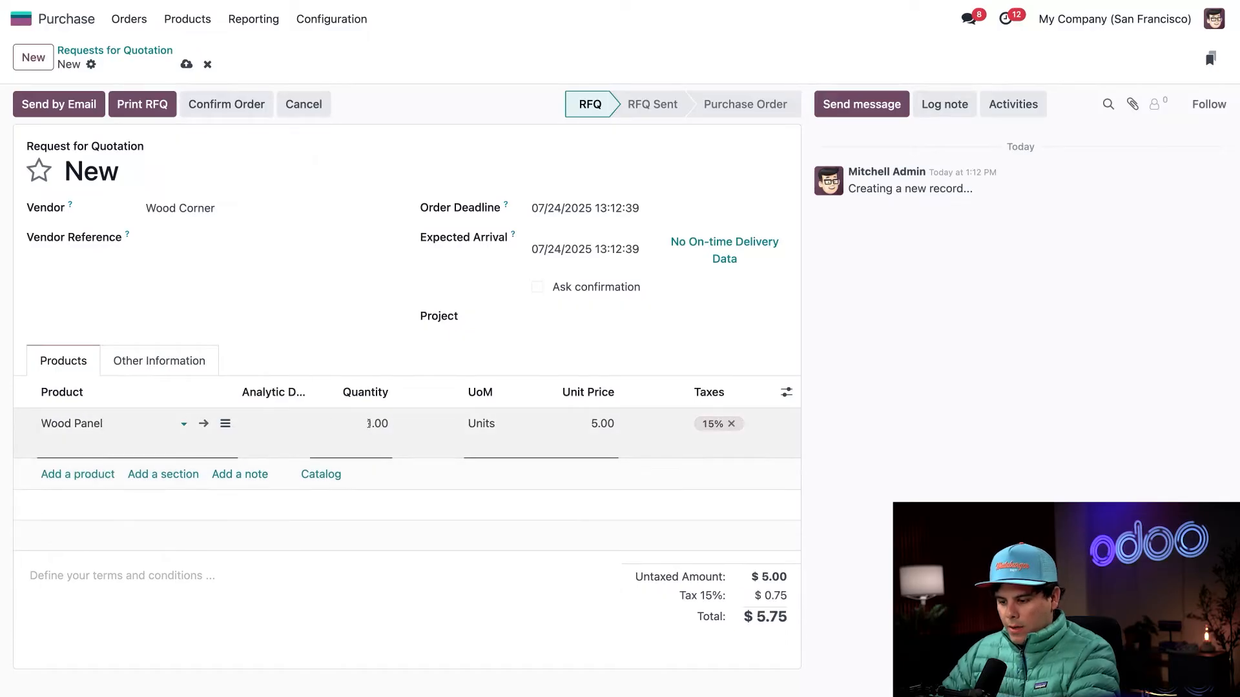
pyautogui.write('30')
pyautogui.click(448, 379)
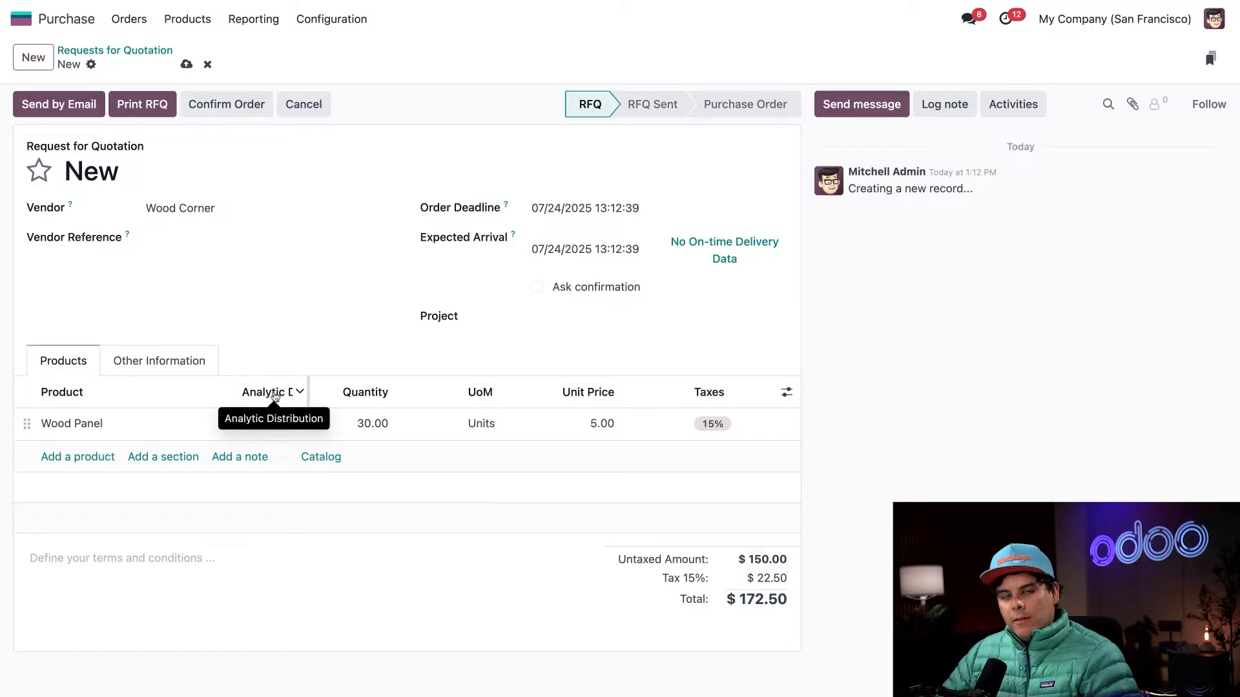
# - Assign the Wood Panel line's analytic distribution to the newest Deco Addict order's project and widen that column to show the full name
pyautogui.click(268, 424)
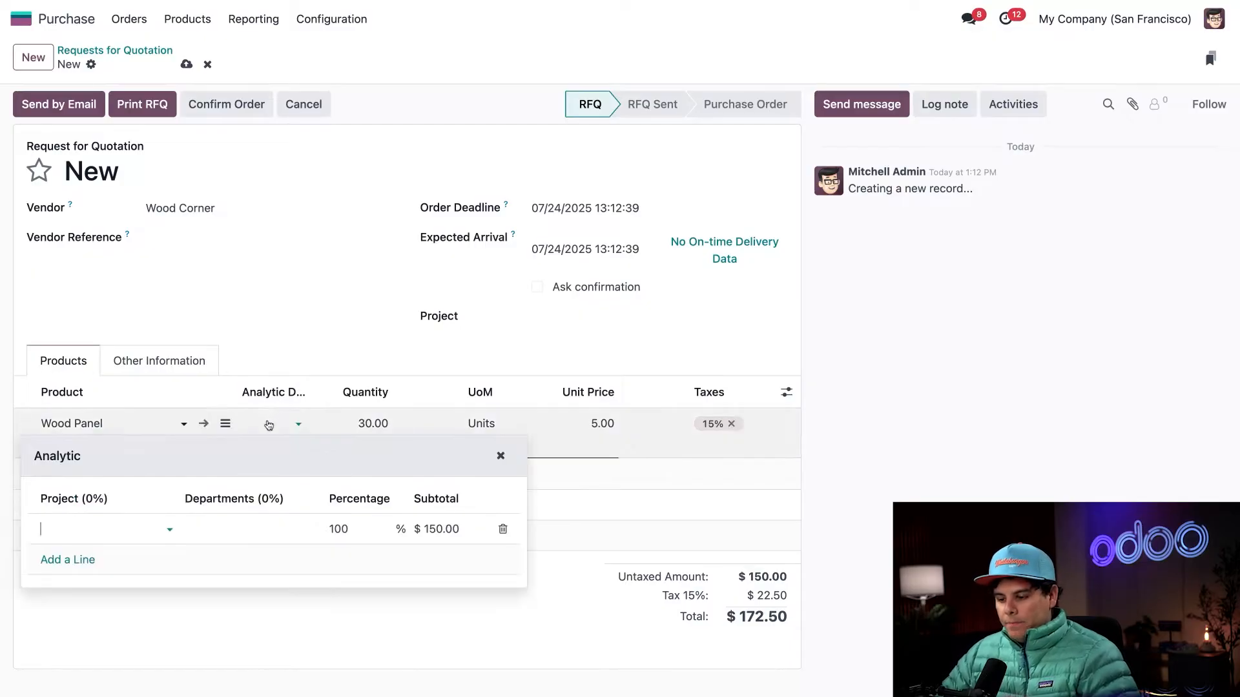
pyautogui.write('39')
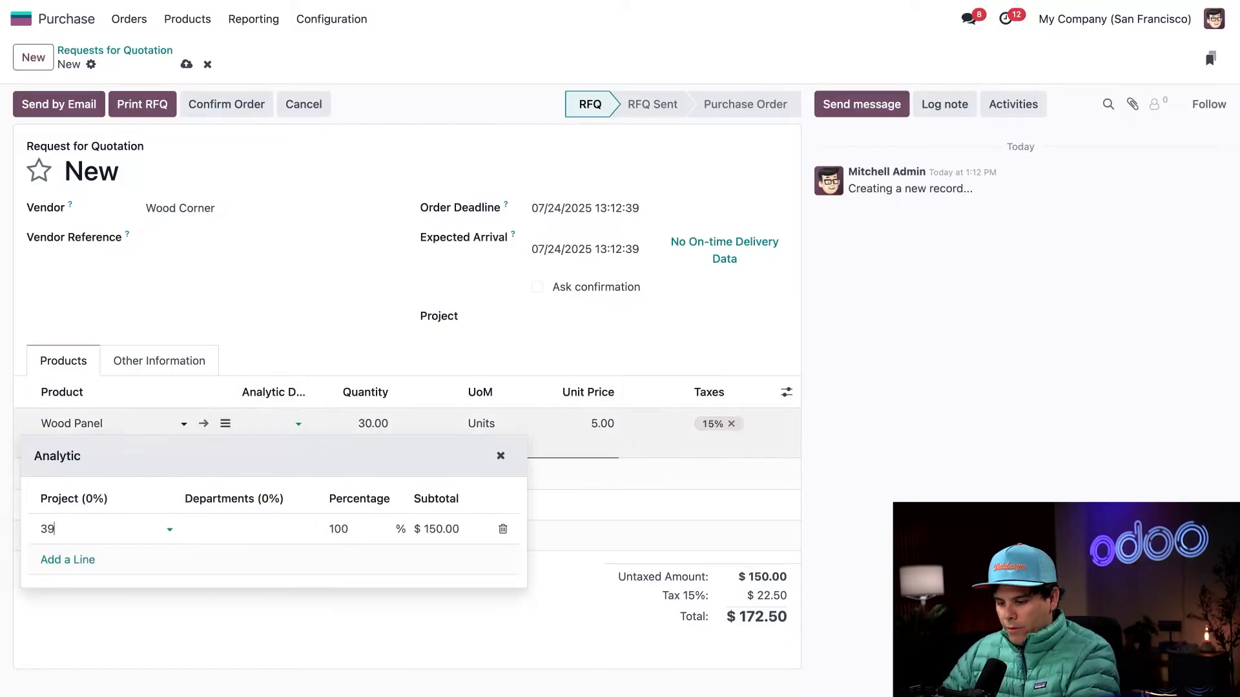
pyautogui.click(116, 555)
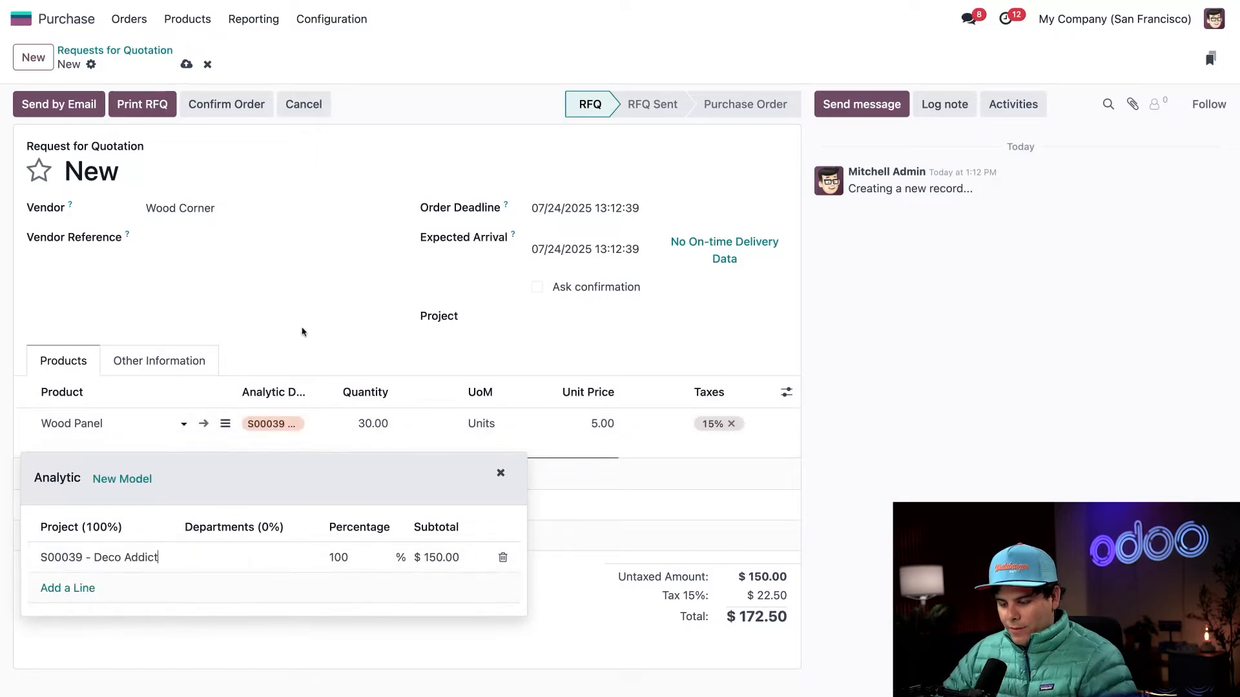
pyautogui.click(380, 345)
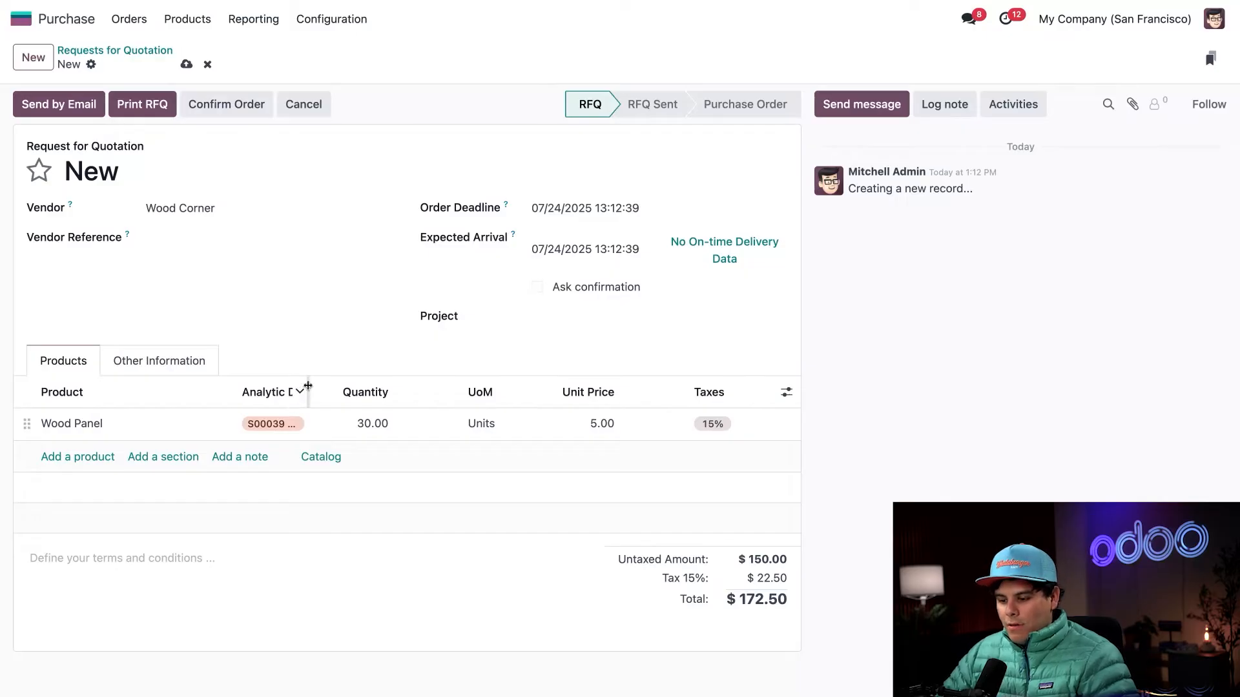
pyautogui.moveTo(308, 385); pyautogui.dragTo(387, 388)
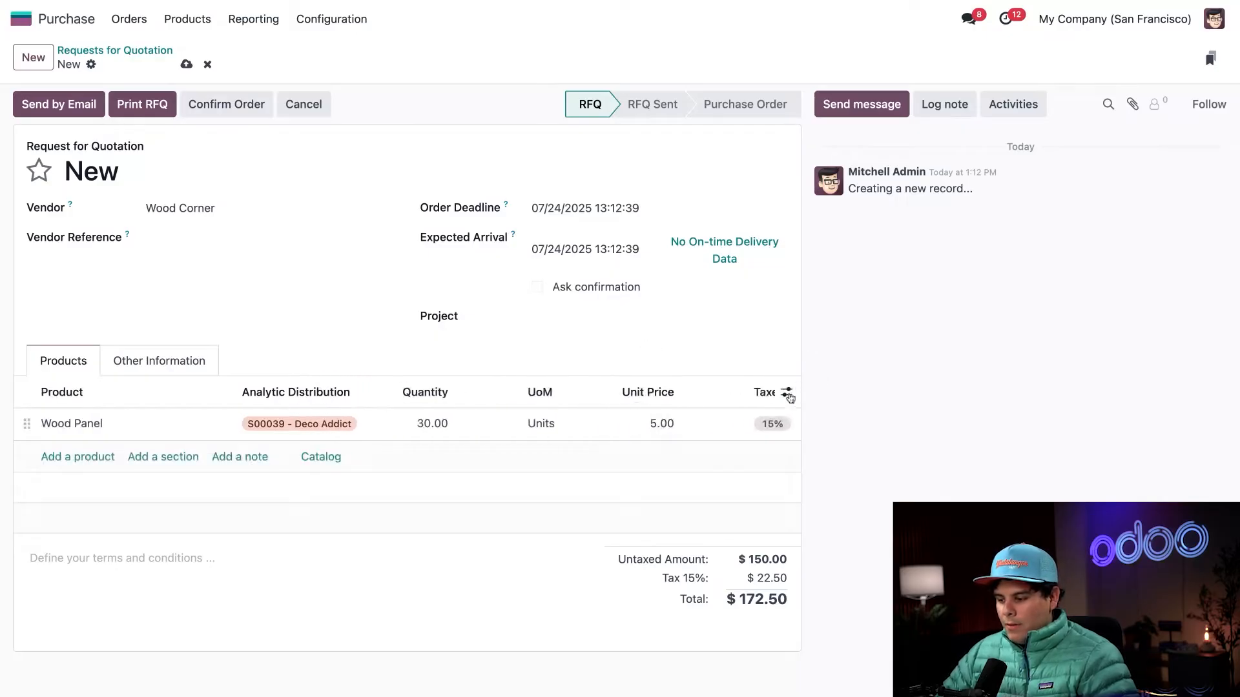
pyautogui.click(788, 395)
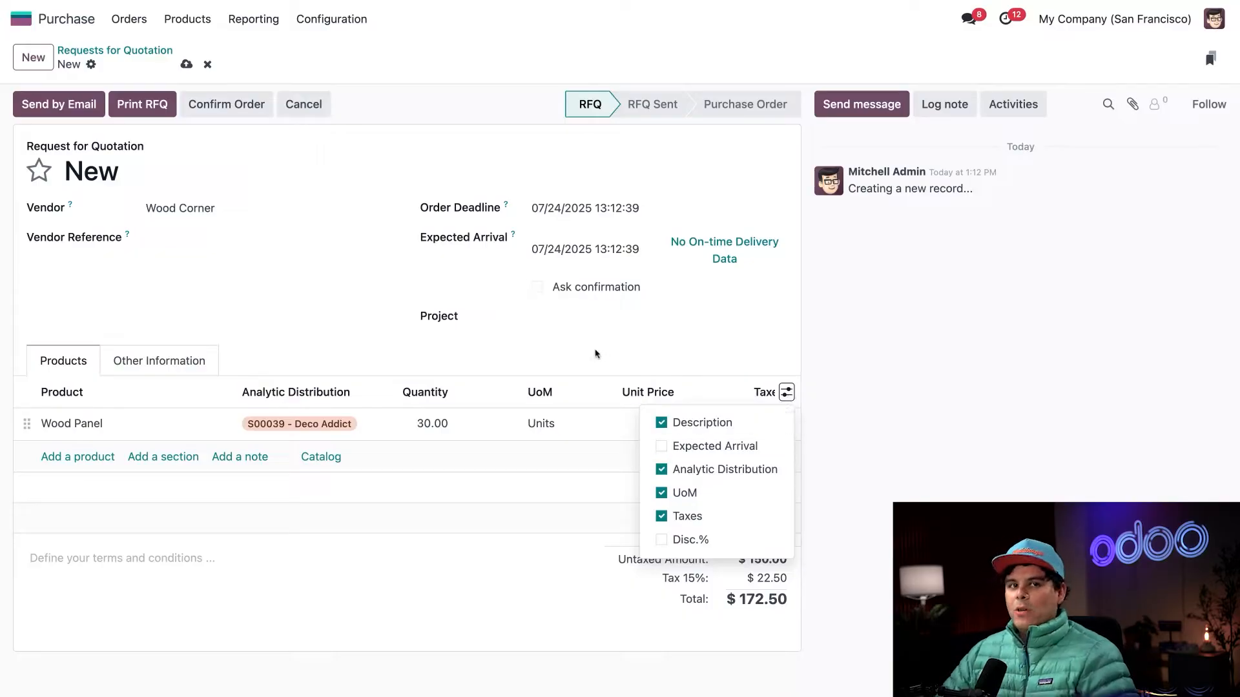
pyautogui.click(536, 318)
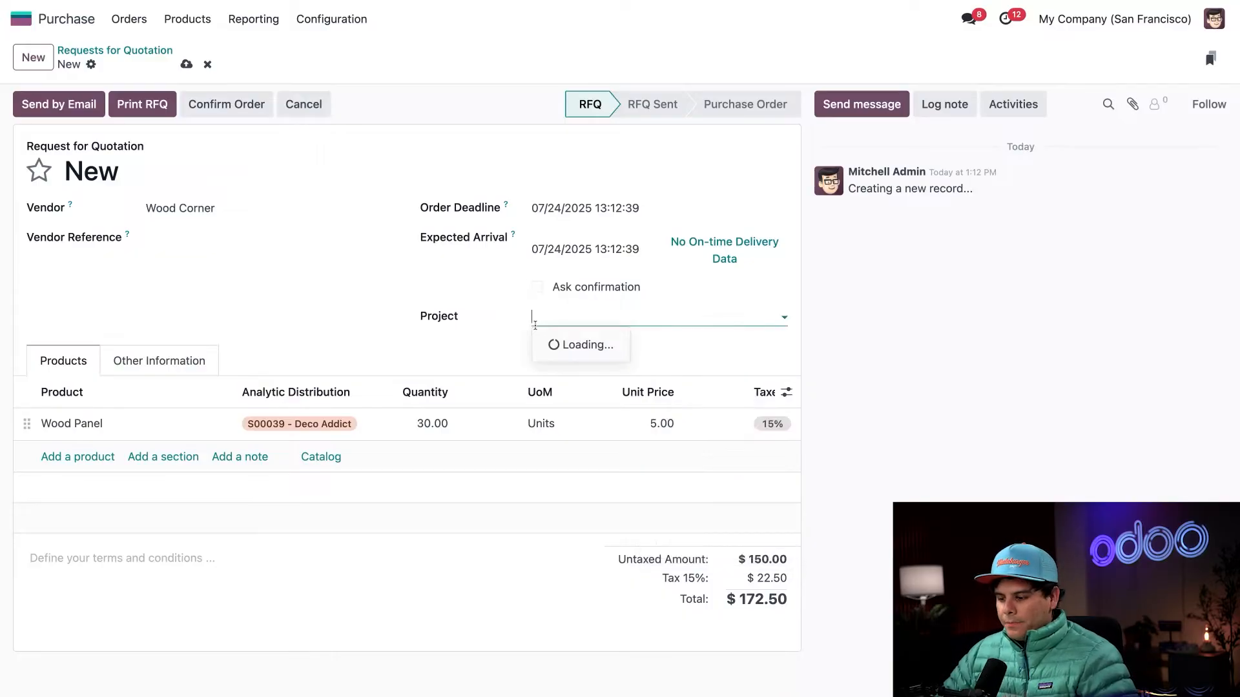
pyautogui.click(354, 330)
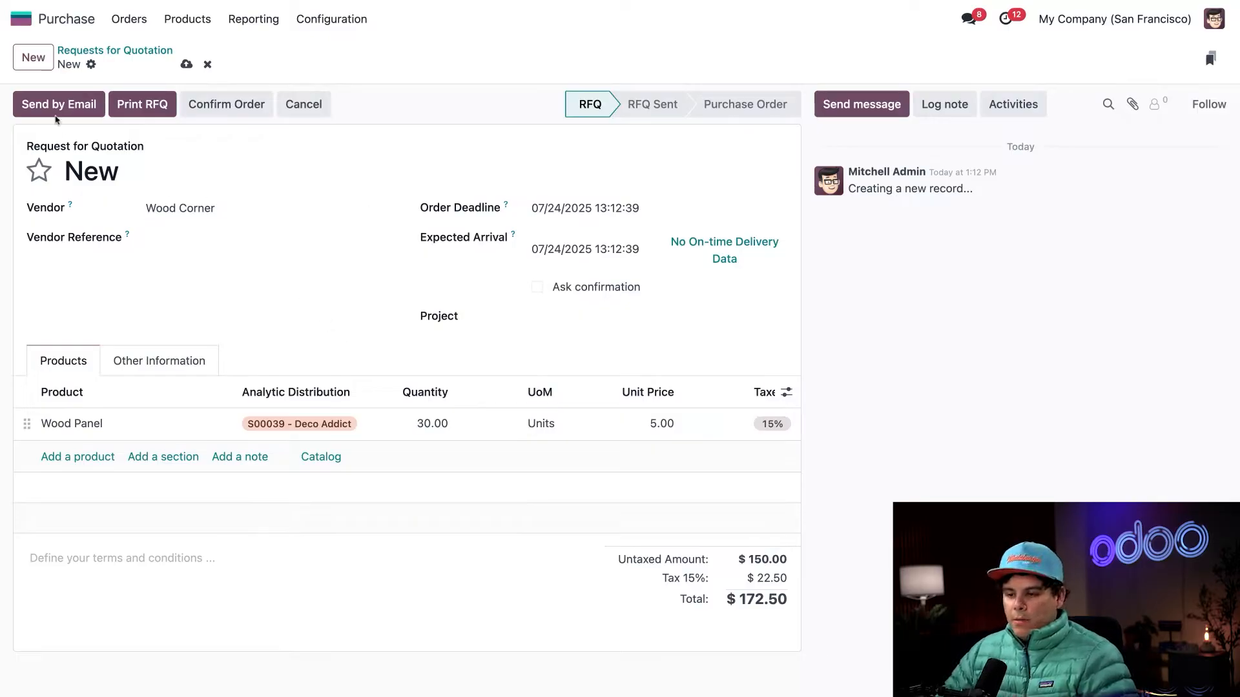
# - Send the request for quotation by email, filling in Wood Corner's missing contact email address
pyautogui.click(57, 118)
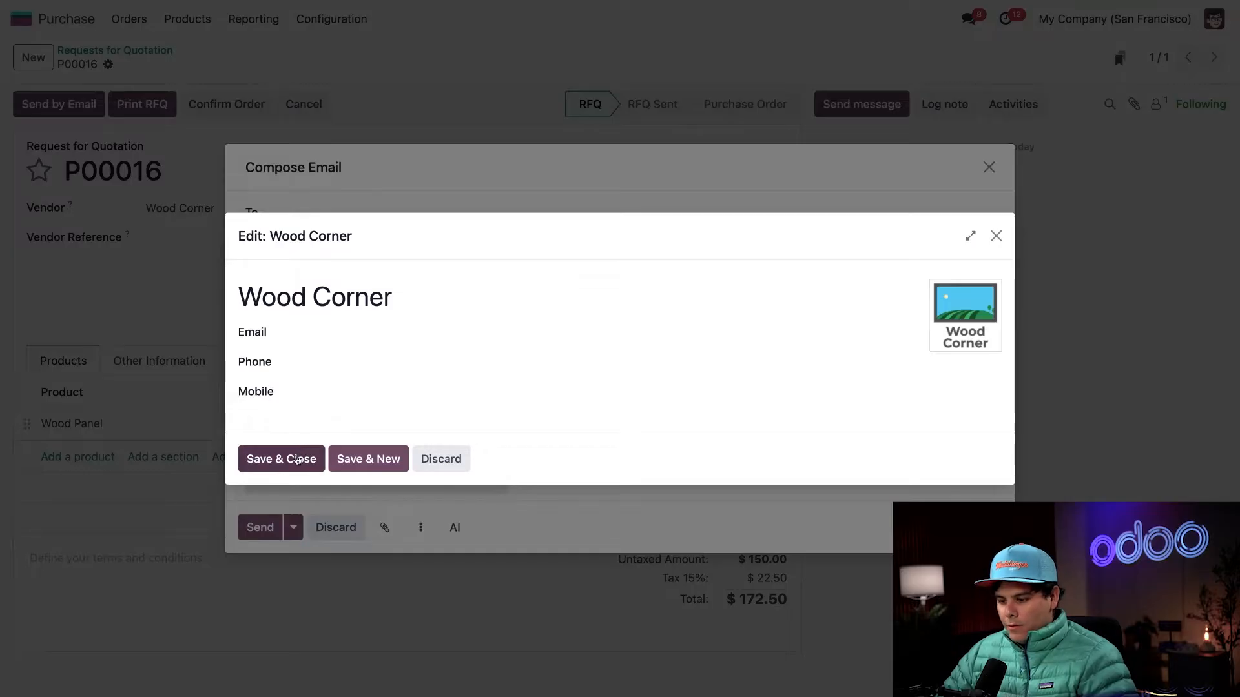
pyautogui.click(297, 460)
pyautogui.click(393, 338)
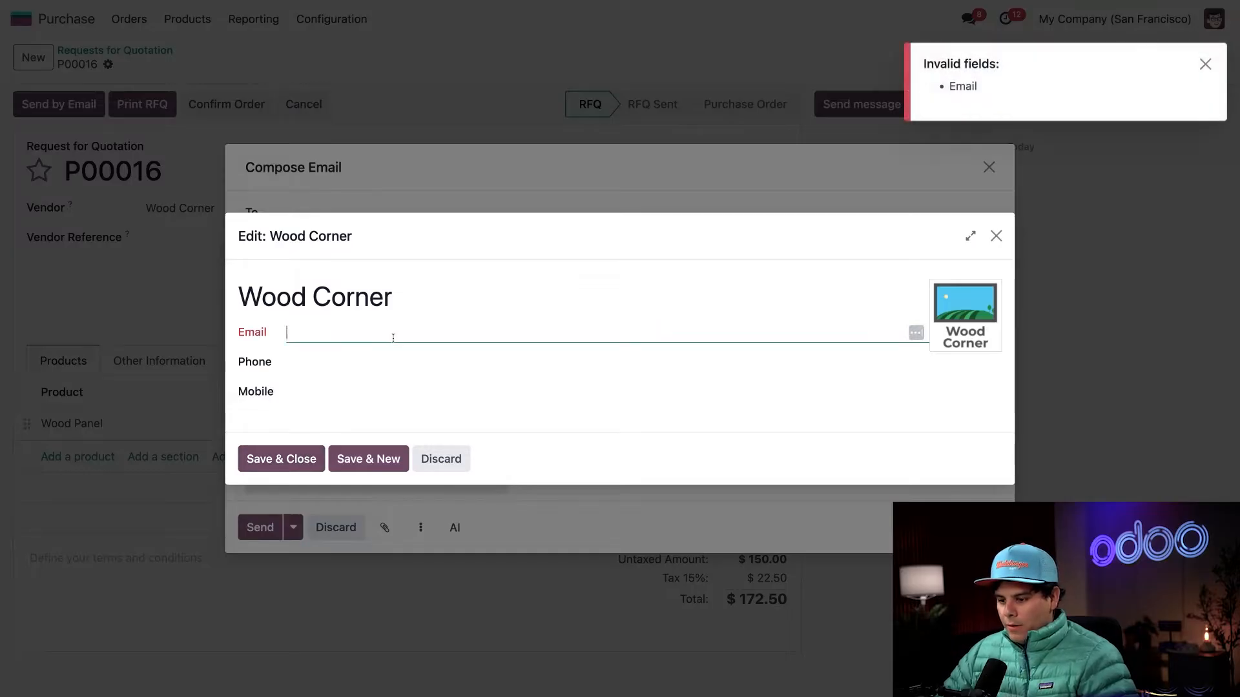
pyautogui.write('e')
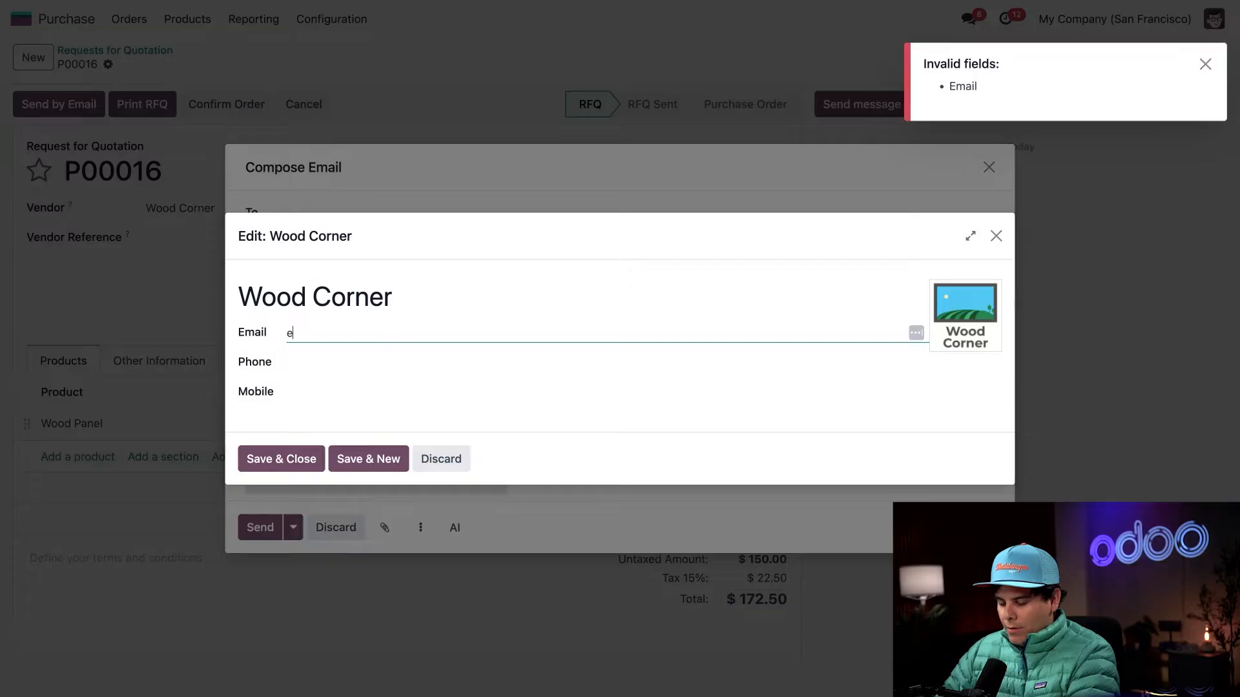
pyautogui.write('xample@em')
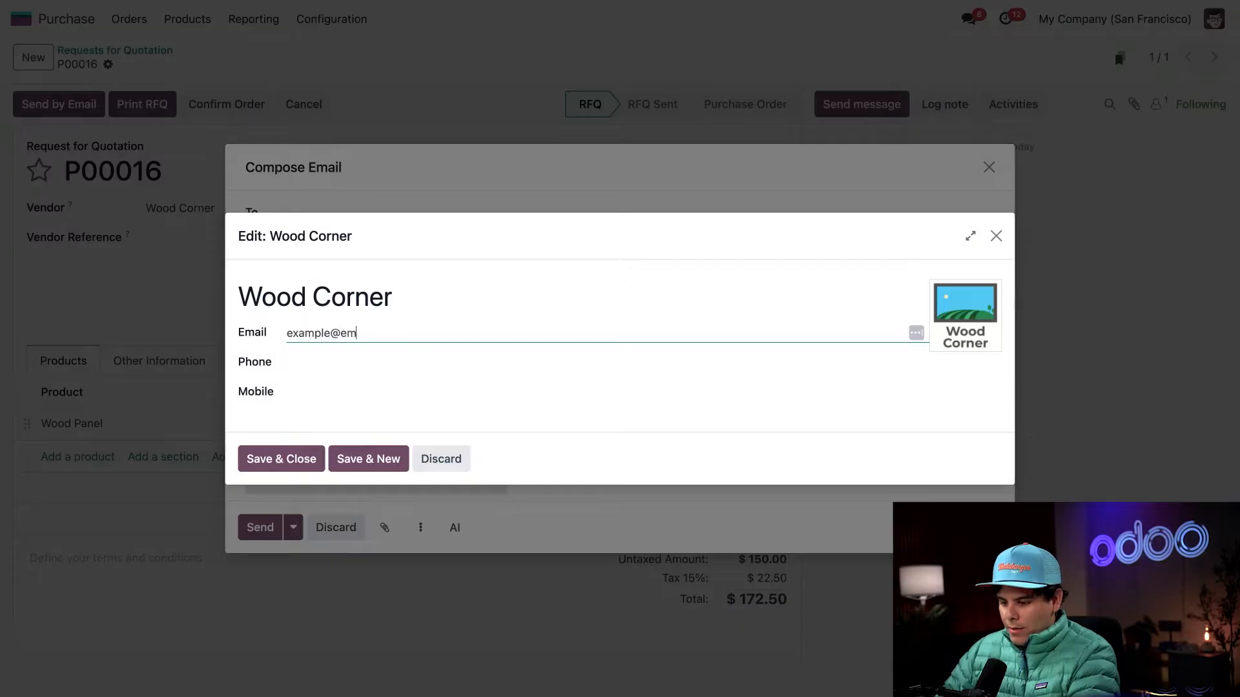
pyautogui.write('ail.com')
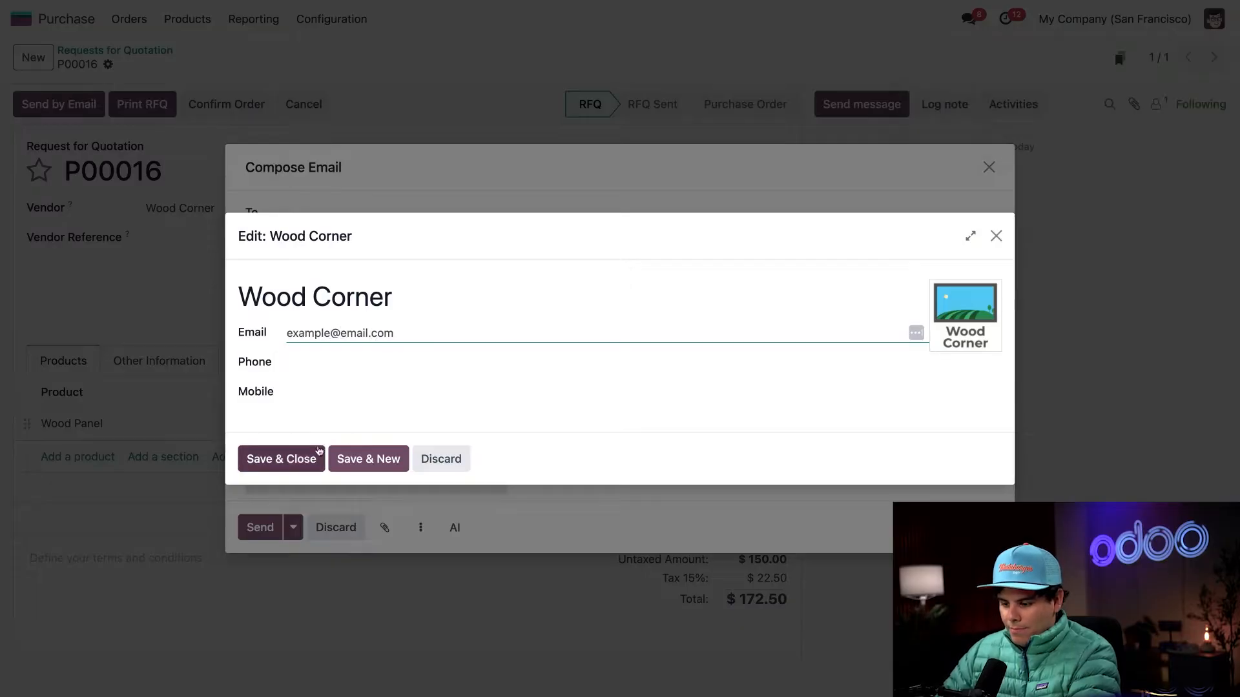
pyautogui.click(319, 451)
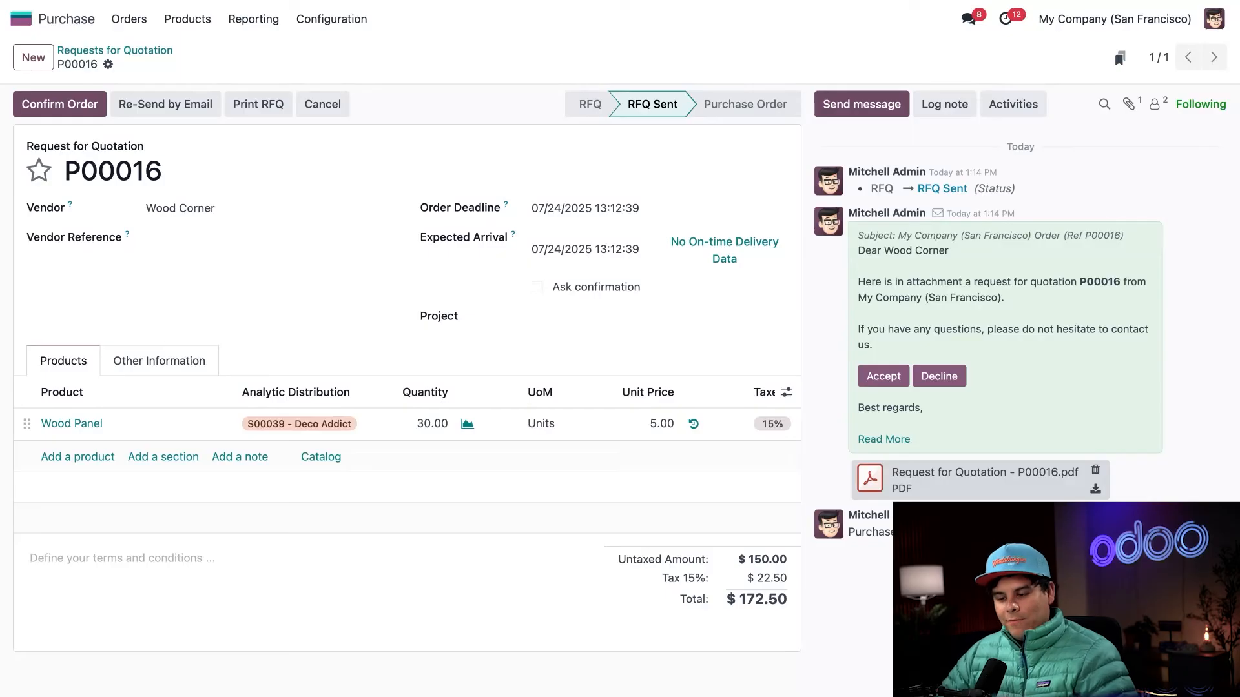
# - Confirm the purchase order, validate the receipt of the 30 Wood Panels and return to the order
pyautogui.click(59, 104)
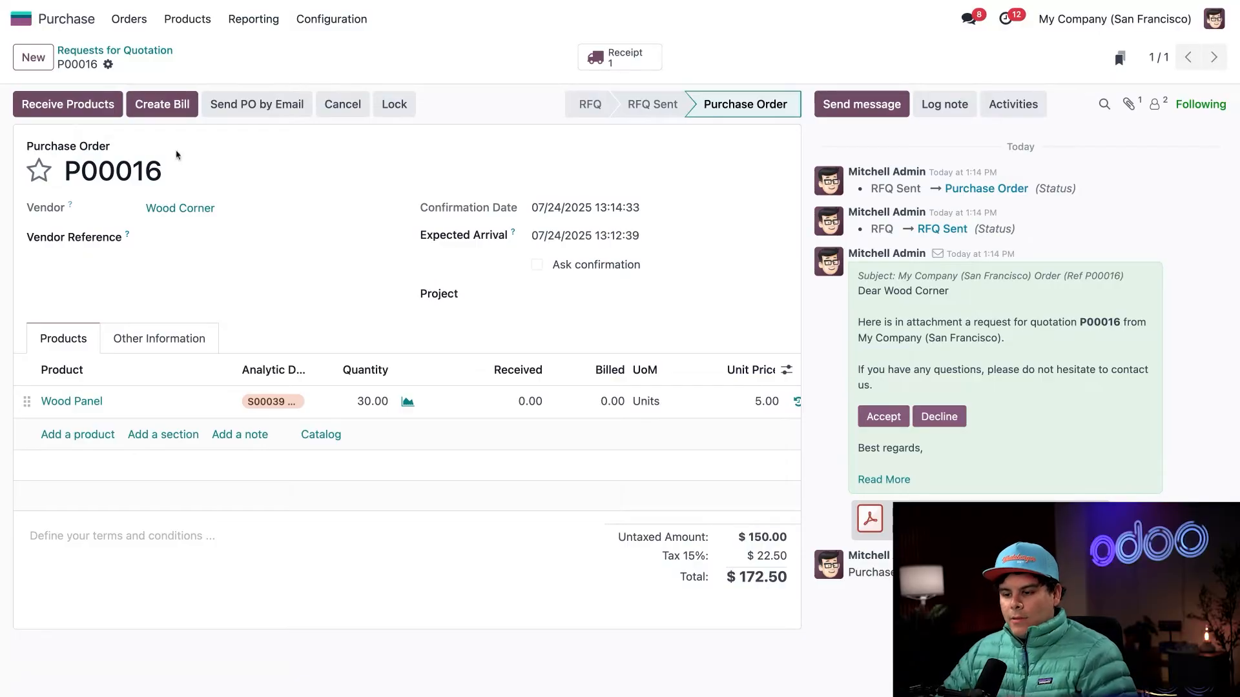
pyautogui.click(68, 105)
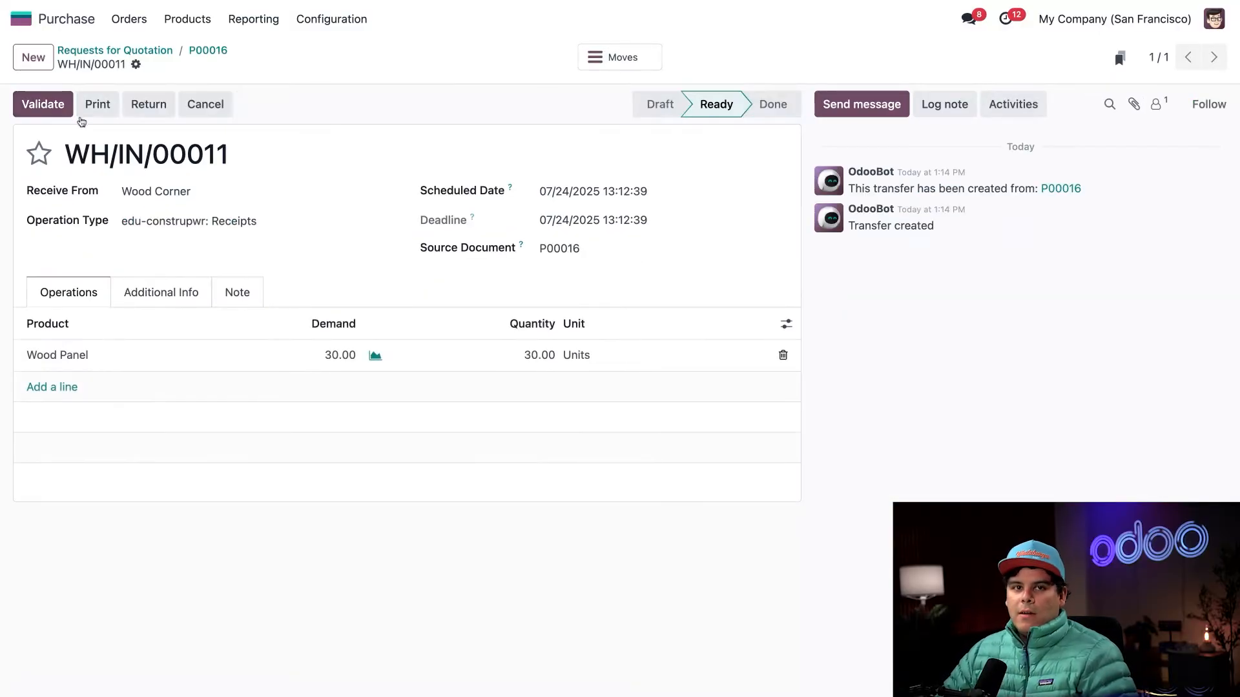
pyautogui.click(67, 108)
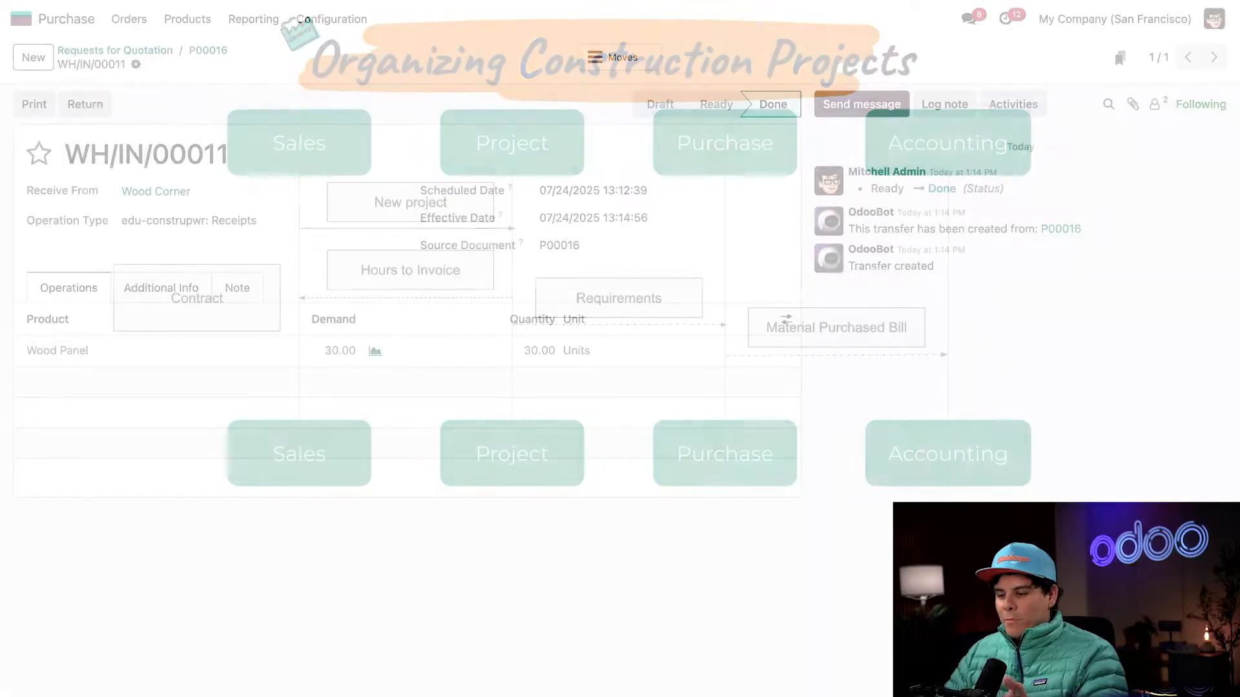
pyautogui.click(208, 51)
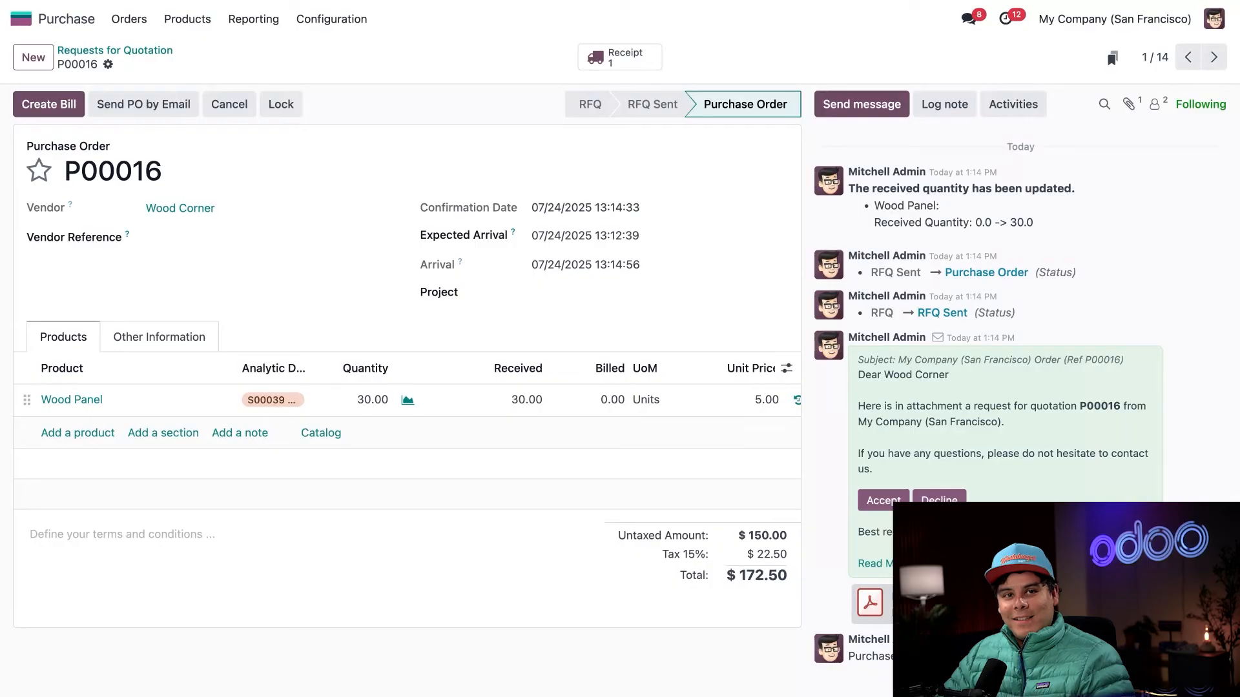
# - Switch to Accounting, open the vendor bills and start a new bill
pyautogui.click(27, 21)
pyautogui.write('ac')
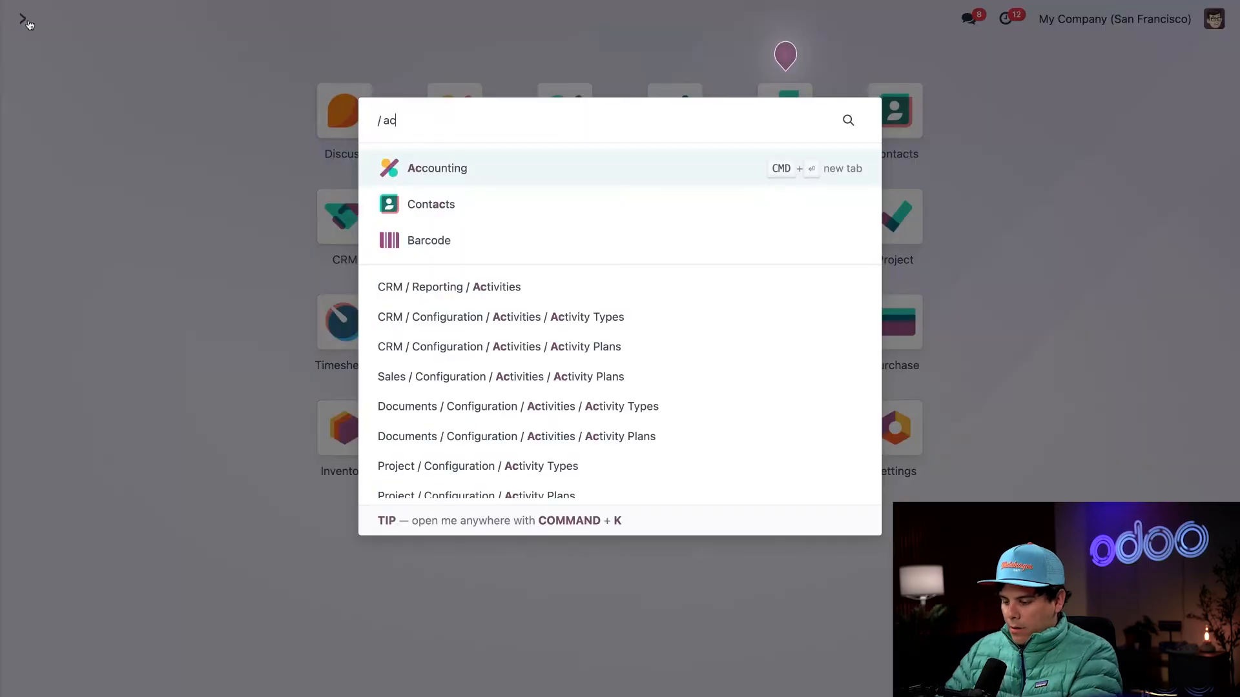
pyautogui.press('Return')
pyautogui.click(292, 18)
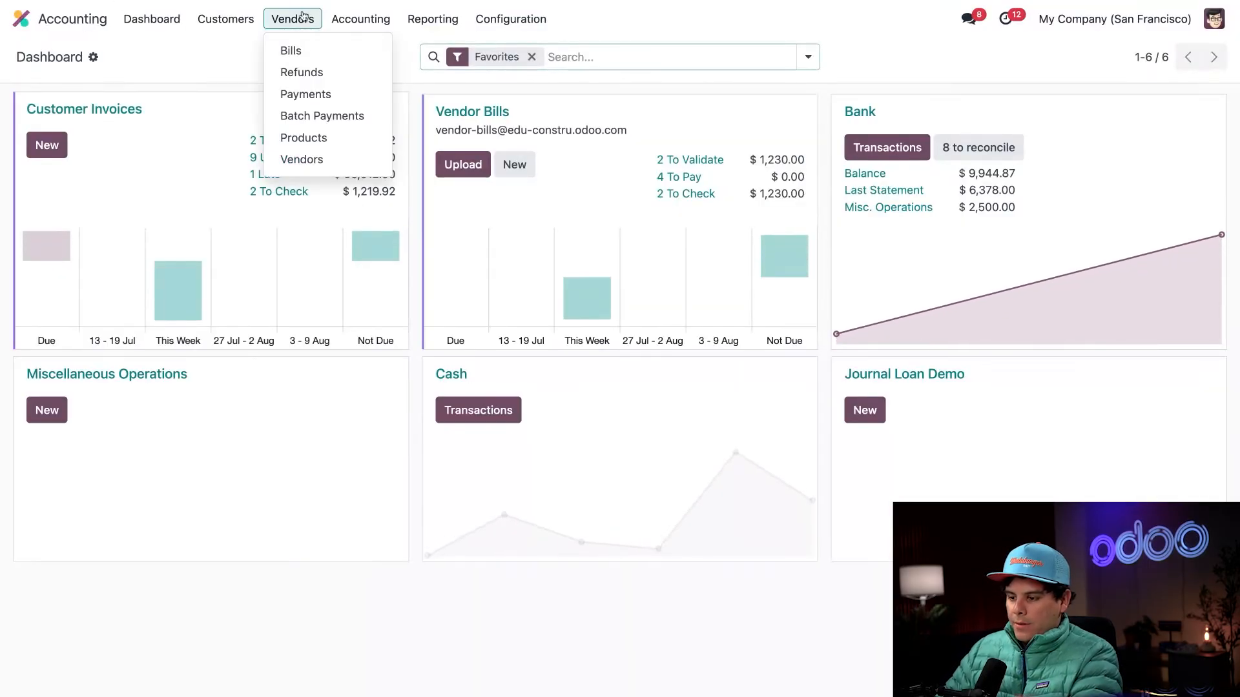
pyautogui.click(306, 49)
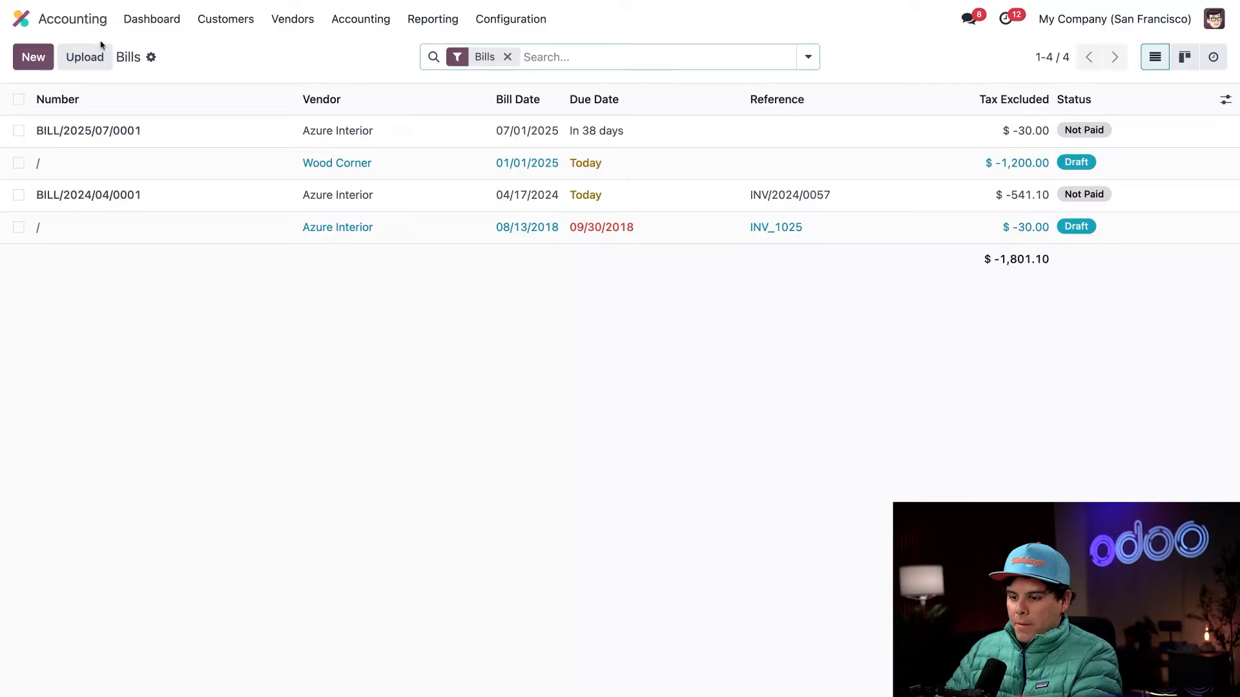
pyautogui.click(33, 57)
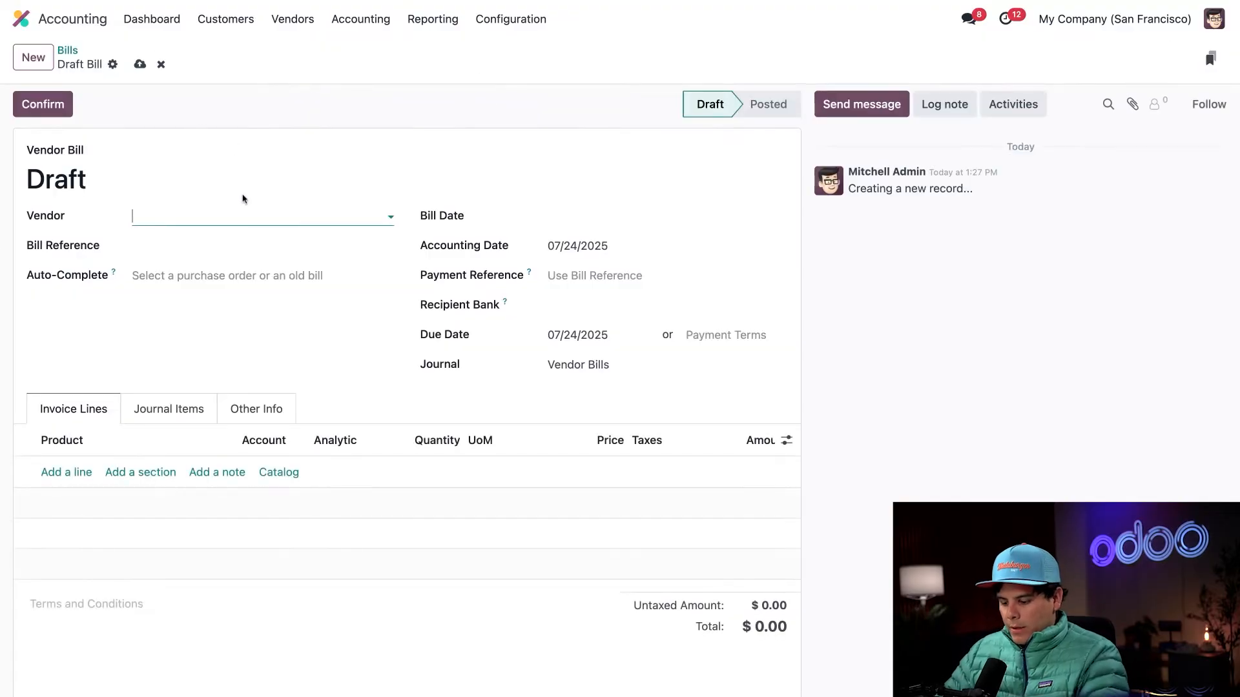
# - Set the bill's vendor to Wood Corner and auto-complete its lines from the $150.00 purchase order
pyautogui.write('wood')
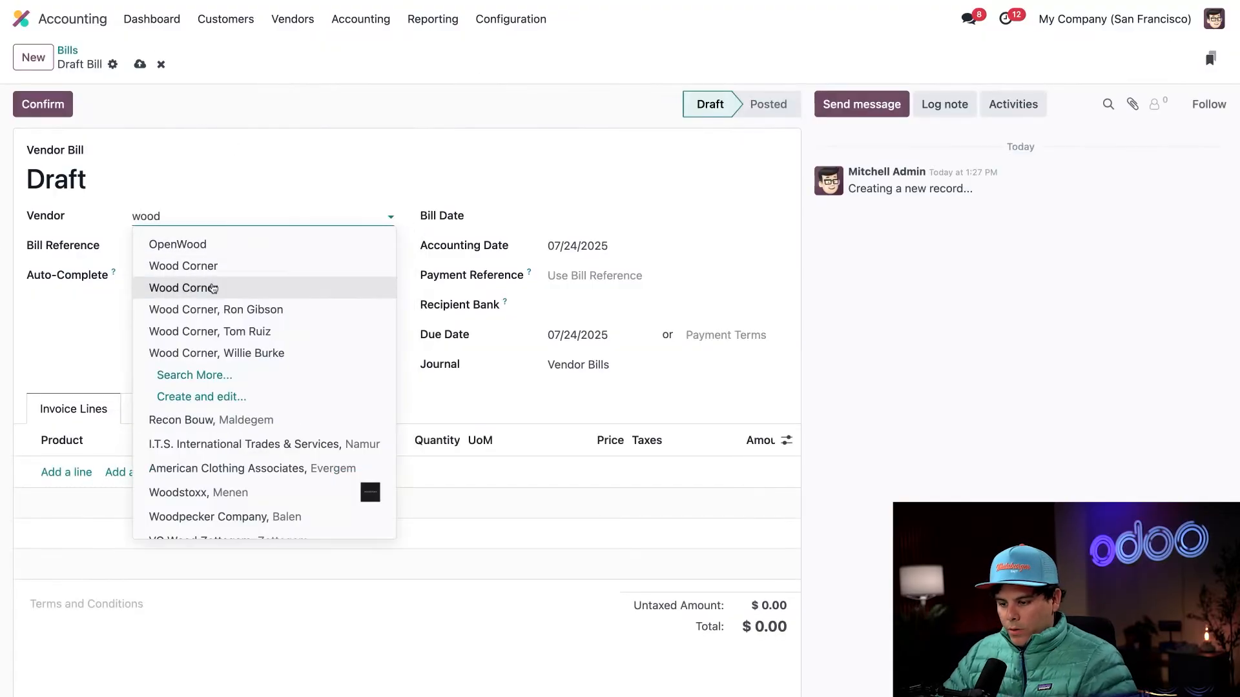
pyautogui.click(213, 288)
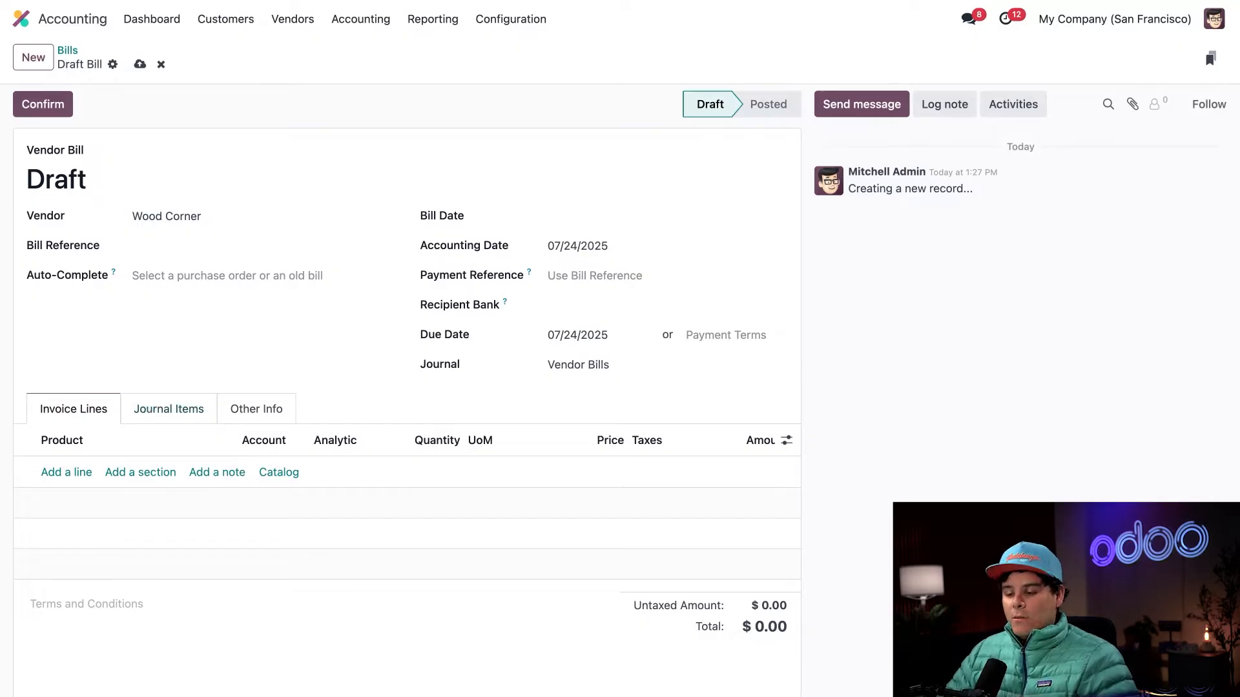
pyautogui.click(200, 282)
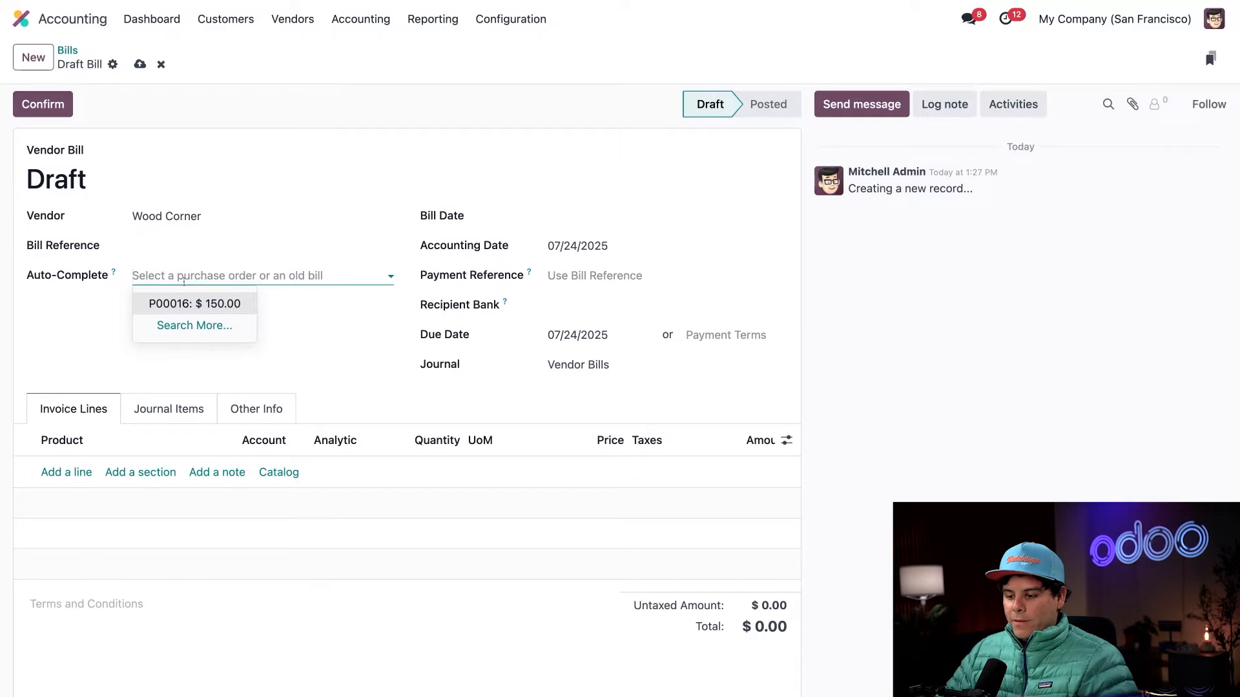
pyautogui.click(185, 305)
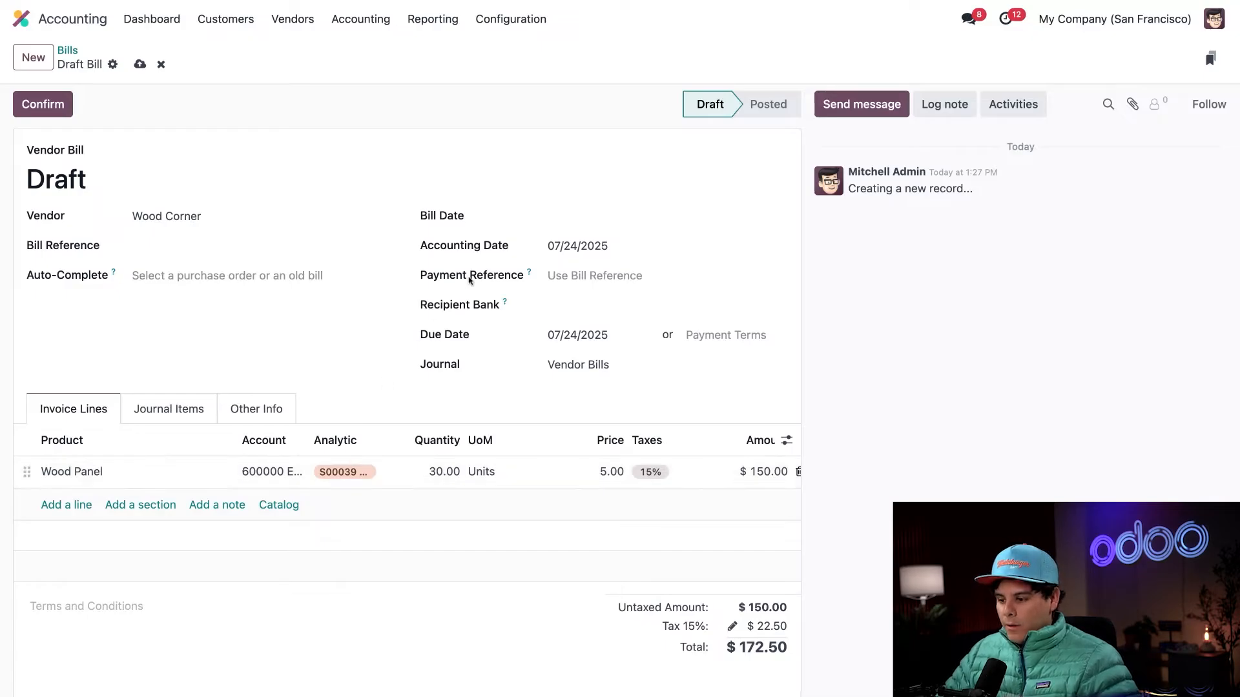
# - Set the bill date to 07/24/2025 and confirm the vendor bill
pyautogui.click(563, 219)
pyautogui.click(725, 455)
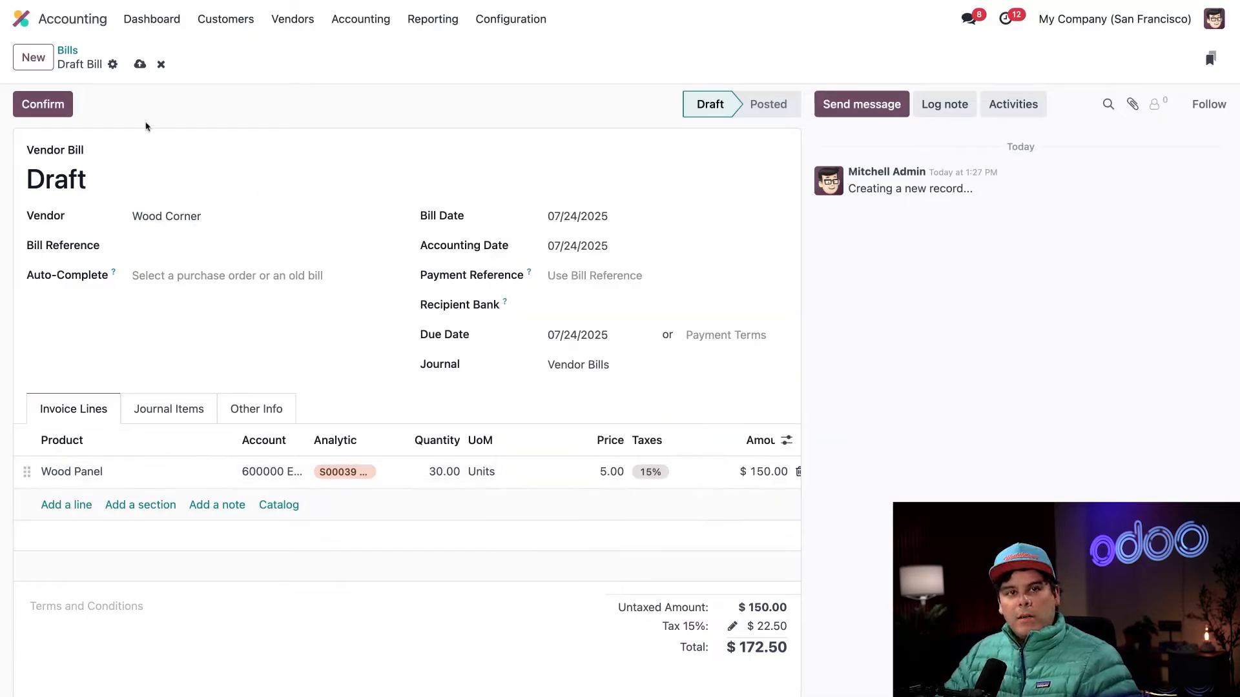
pyautogui.click(56, 100)
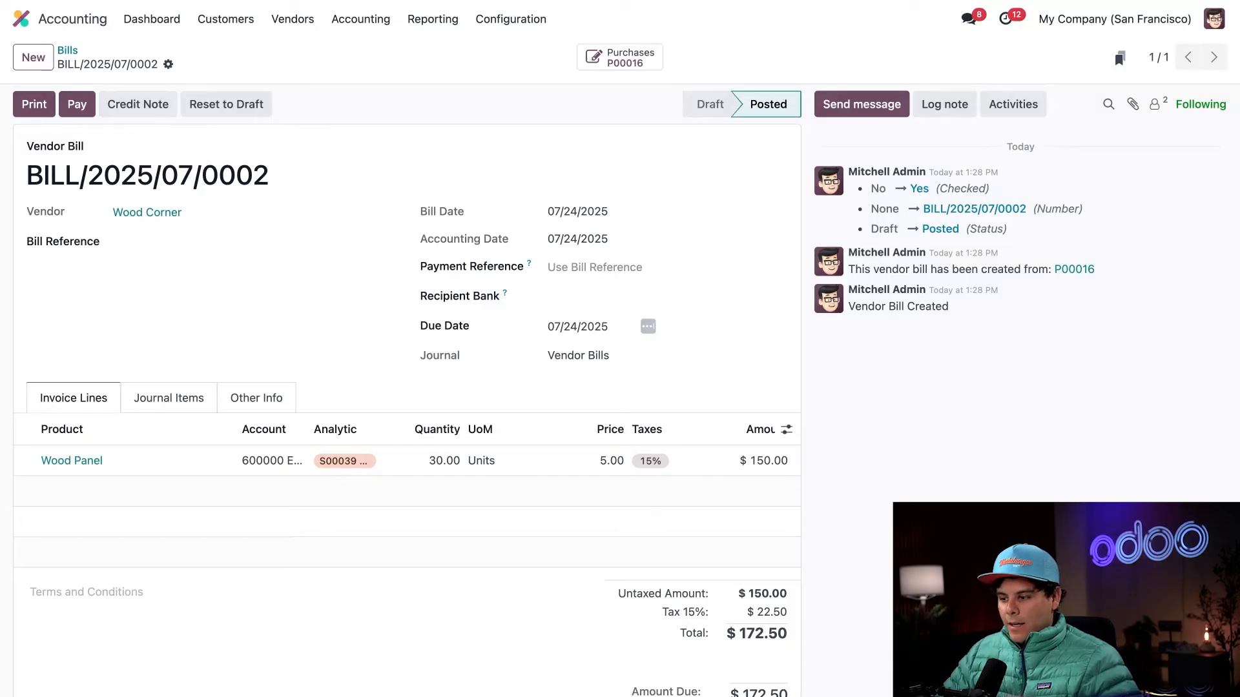
# - Create the bank payment for the Wood Corner vendor bill, validate that payment and return to the bill
pyautogui.click(77, 103)
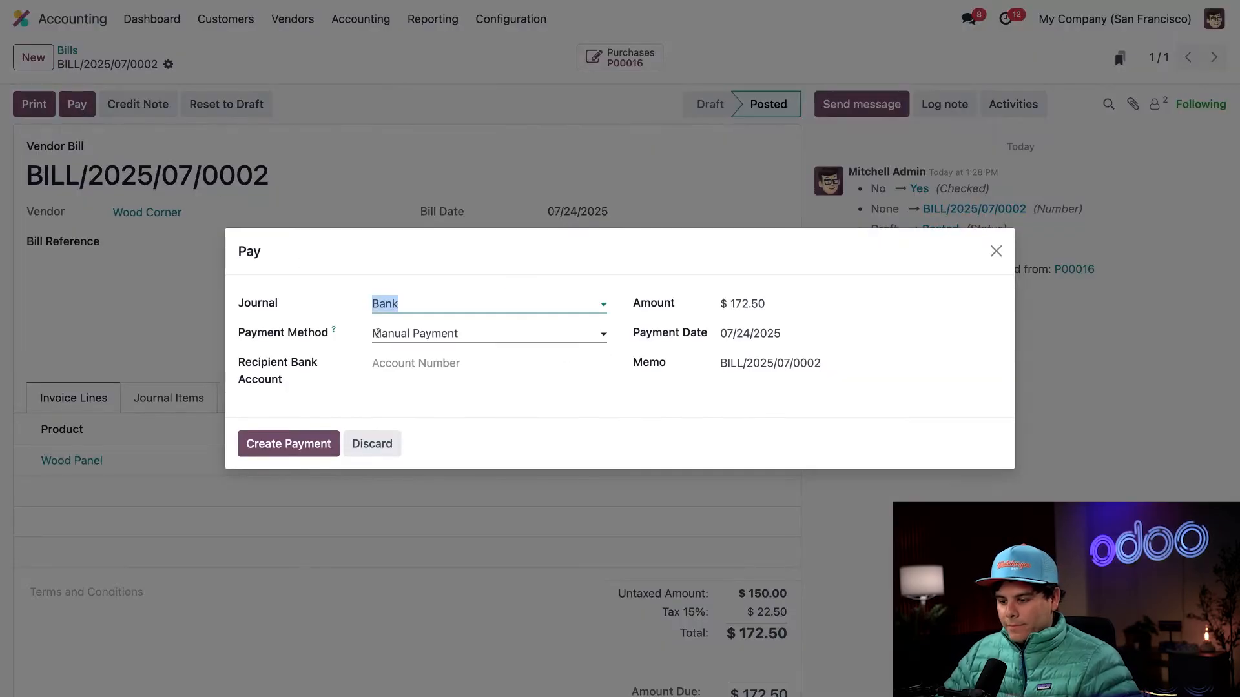
pyautogui.click(289, 444)
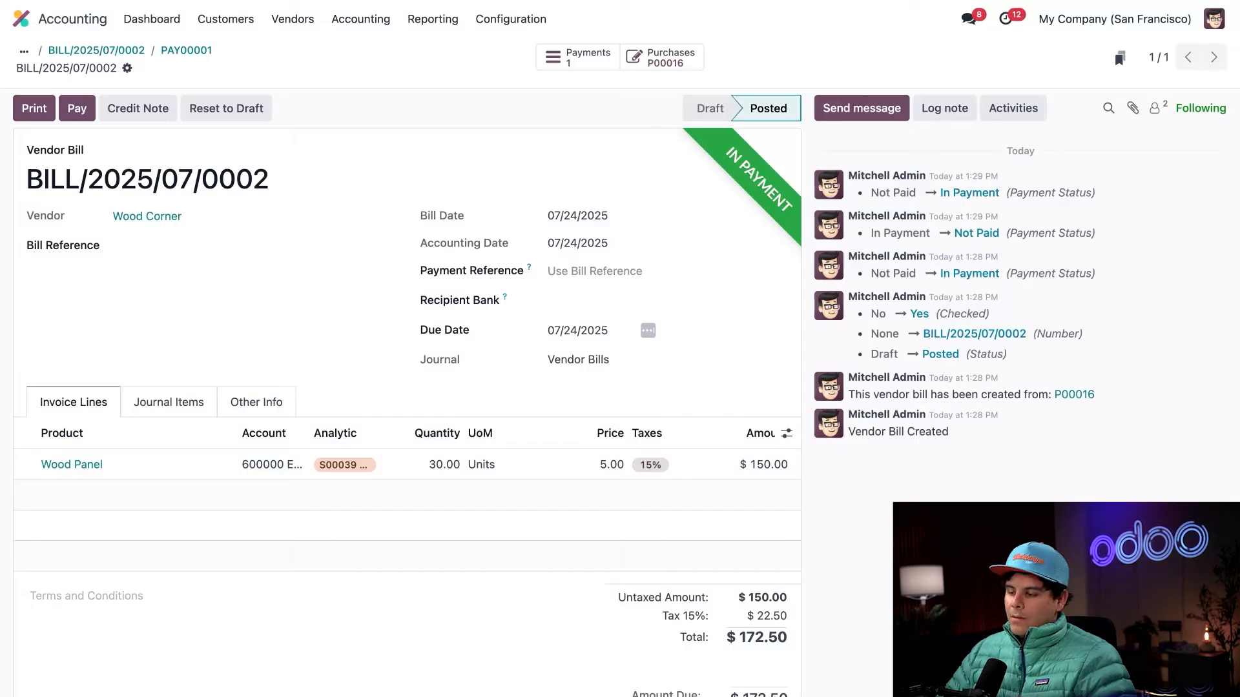
pyautogui.click(576, 57)
pyautogui.click(39, 114)
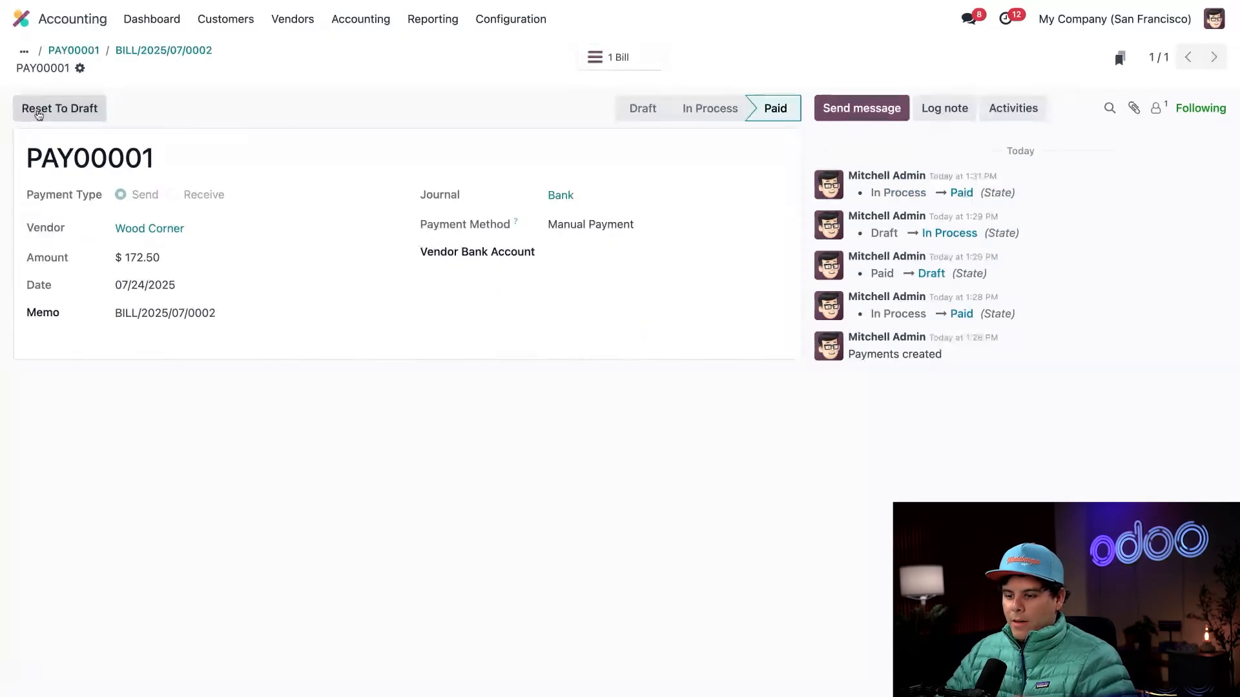
pyautogui.click(186, 50)
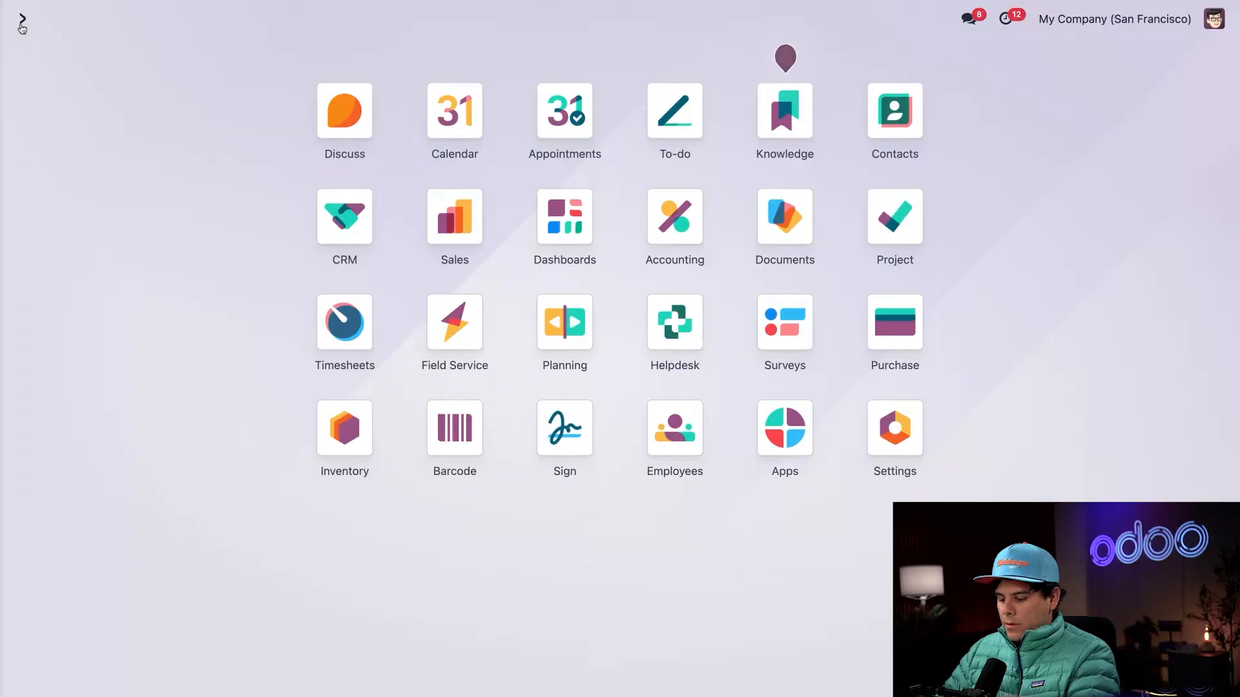
# - Switch to Sales, open the $30,705.00 Deco Addict sales order and review its ordered and delivered quantities
pyautogui.write('sale')
pyautogui.press('Return')
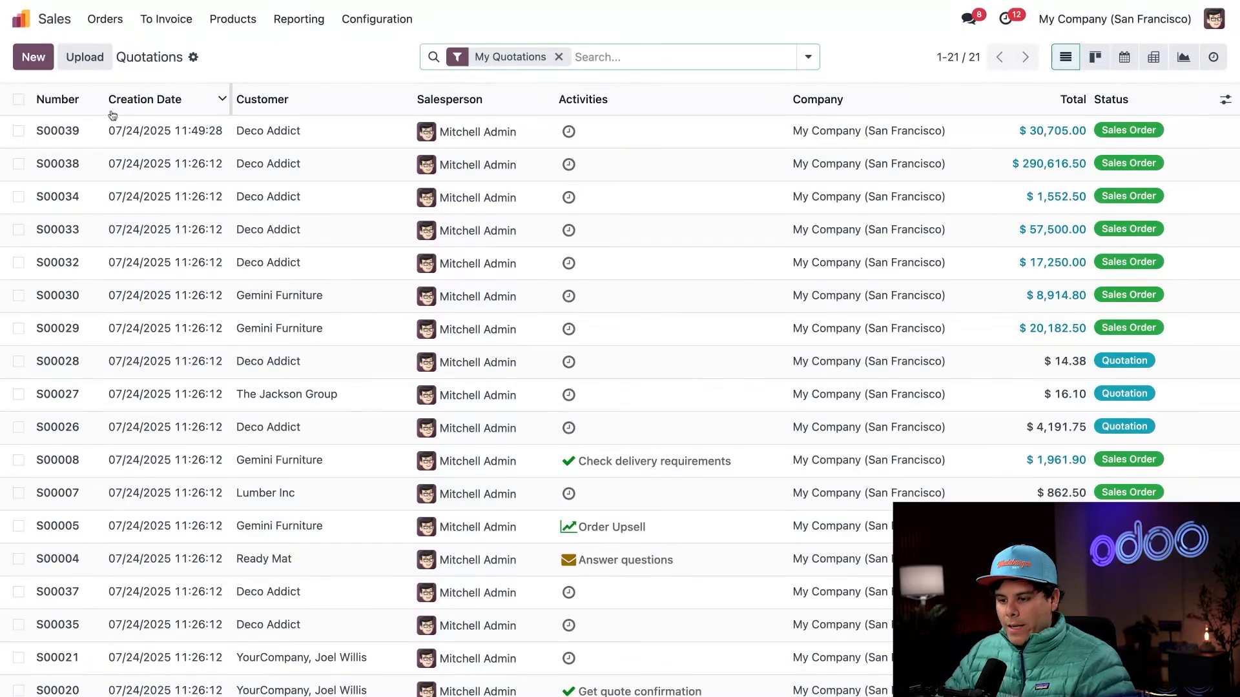
pyautogui.click(79, 131)
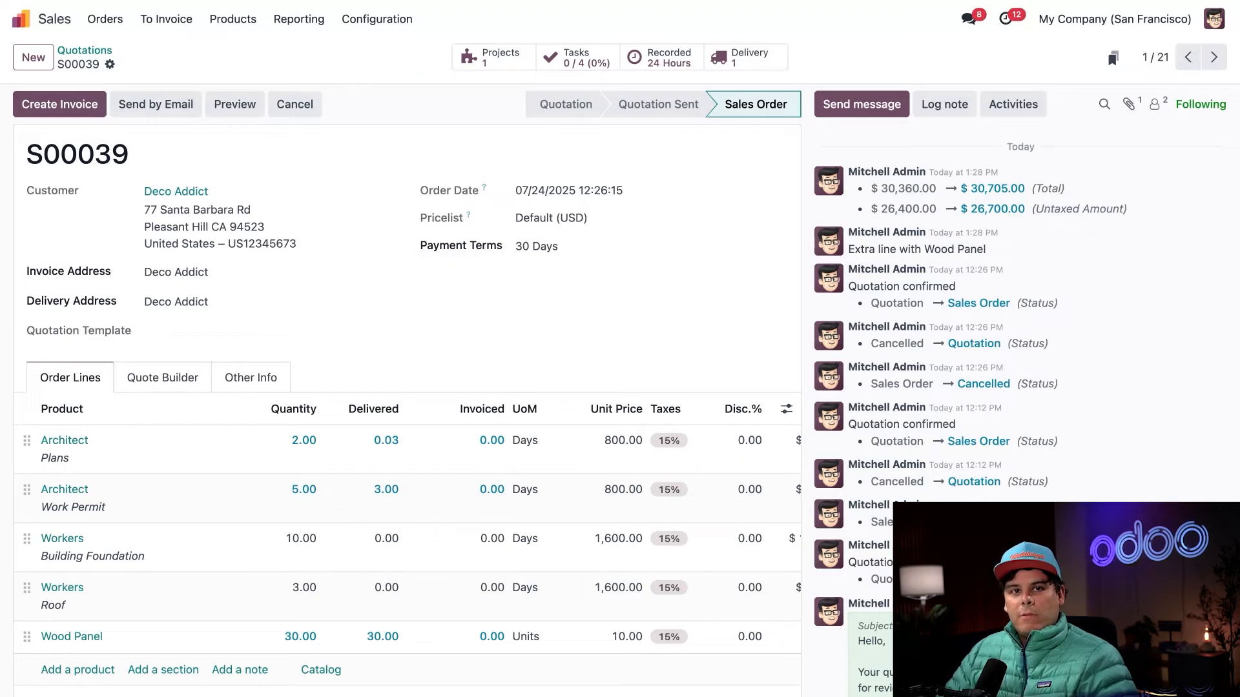
pyautogui.scroll(-3, 343, 235)
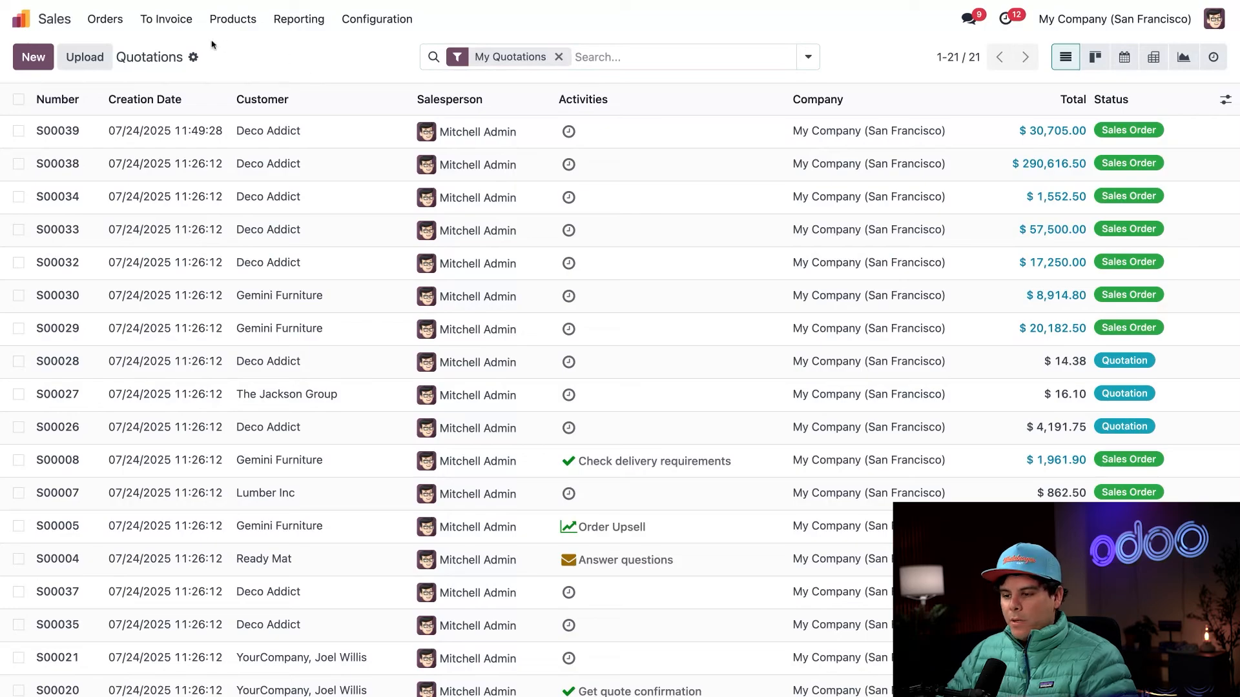
# - List the orders to invoice and create a draft regular invoice for the $30,705.00 Deco Addict order
pyautogui.click(168, 20)
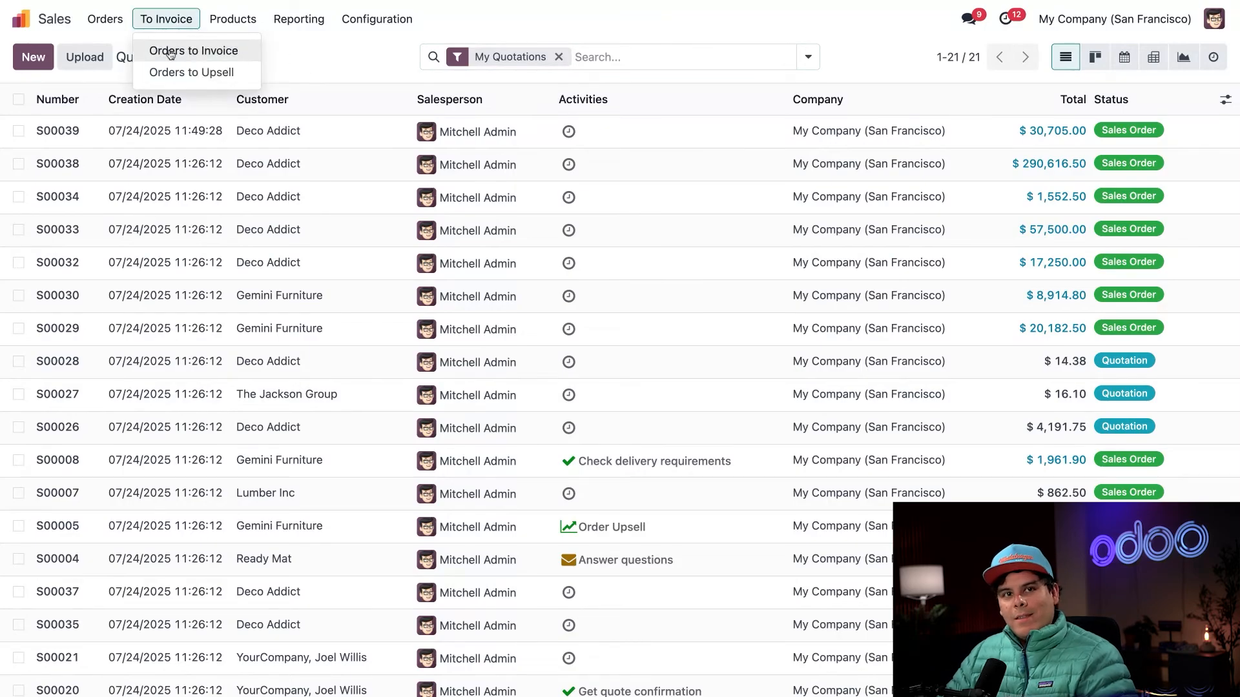
pyautogui.click(170, 52)
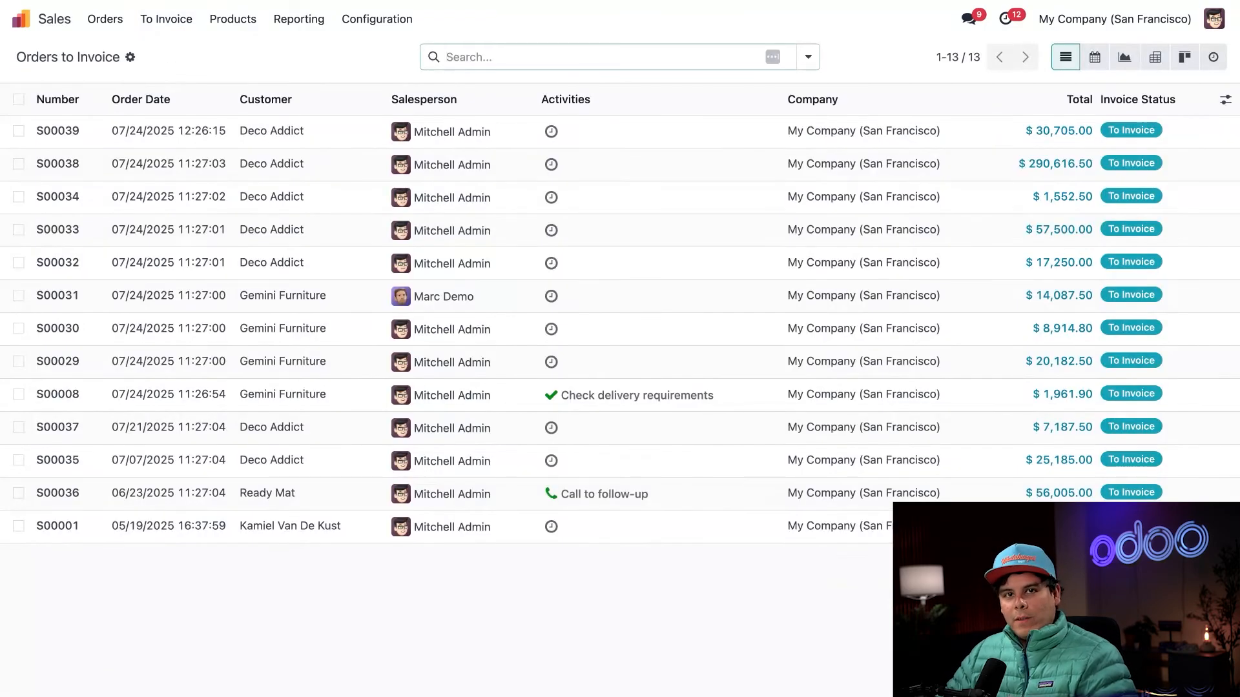
pyautogui.click(18, 131)
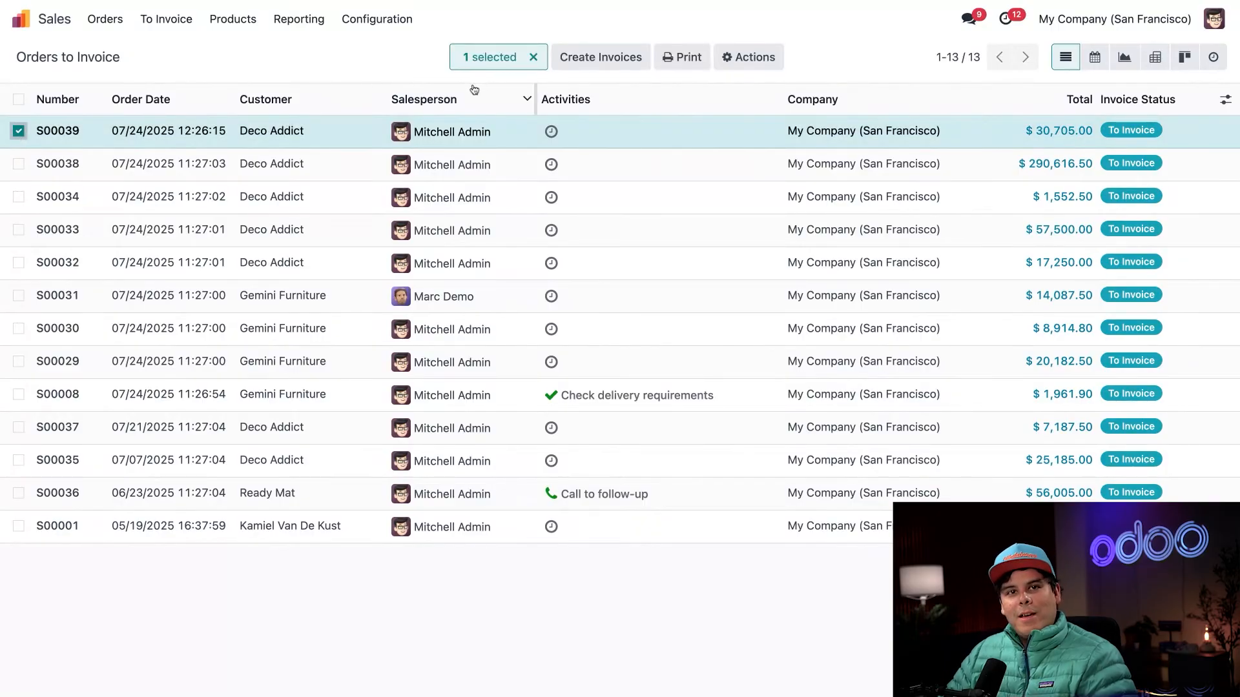
pyautogui.click(623, 60)
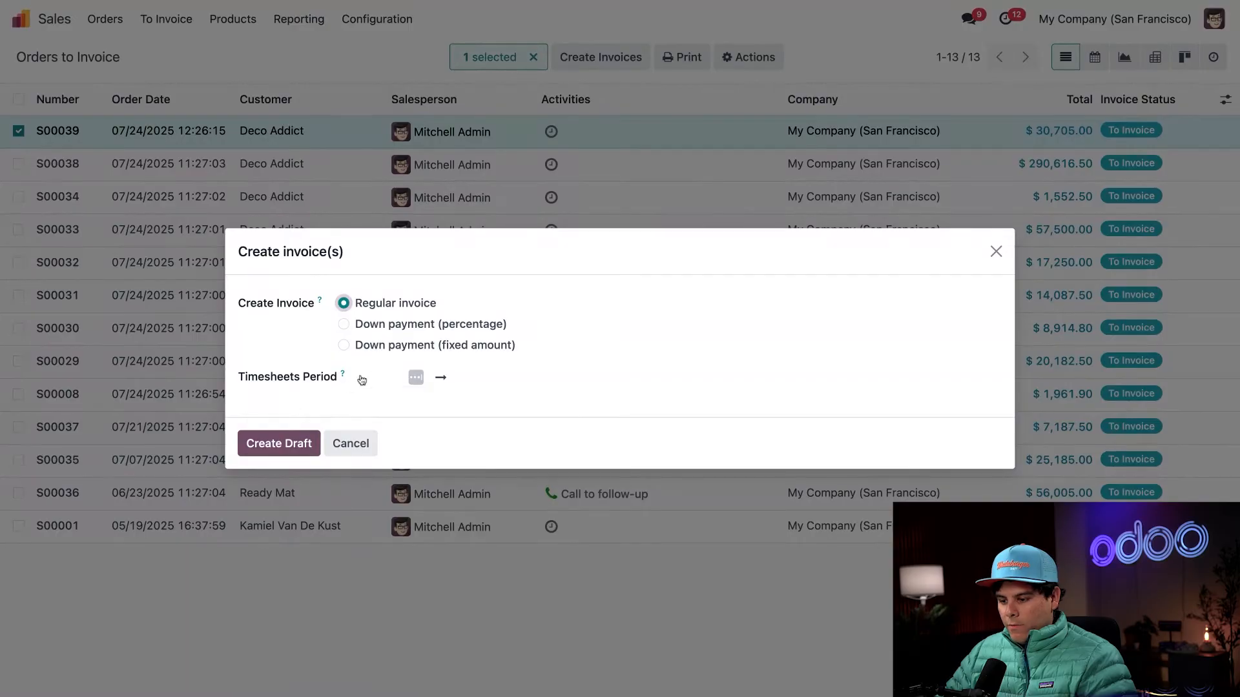
pyautogui.click(276, 444)
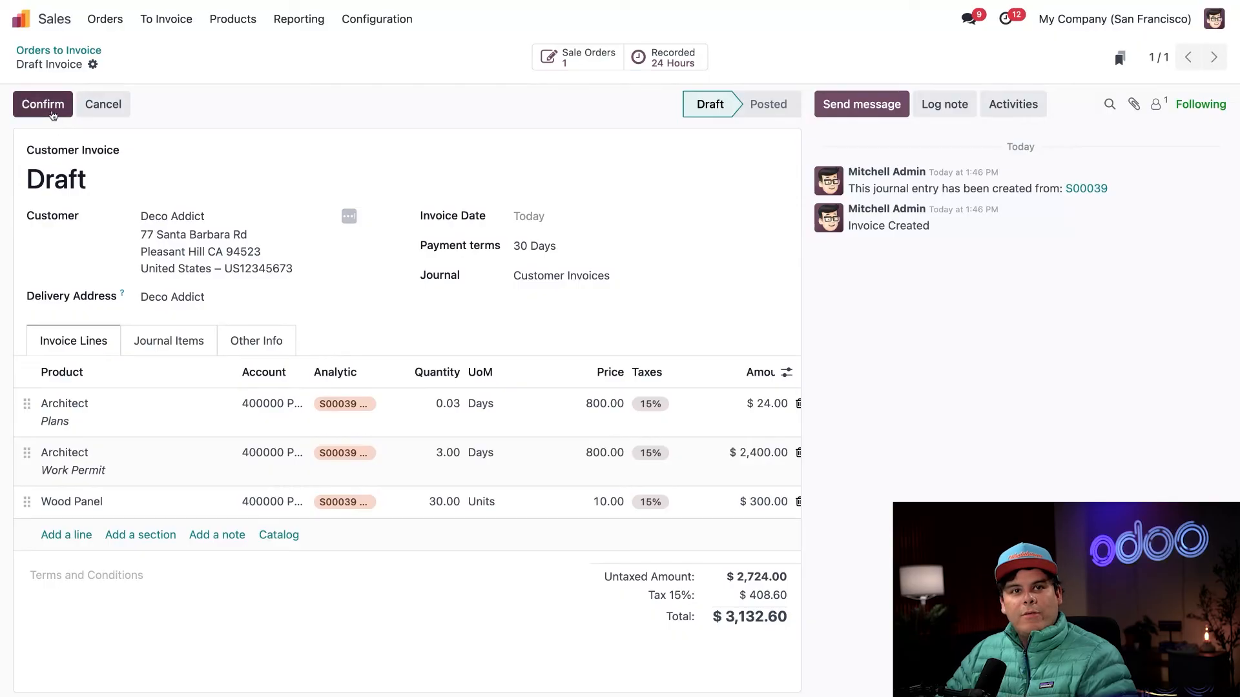
# - Confirm the Deco Addict customer invoice and send it by email
pyautogui.click(53, 115)
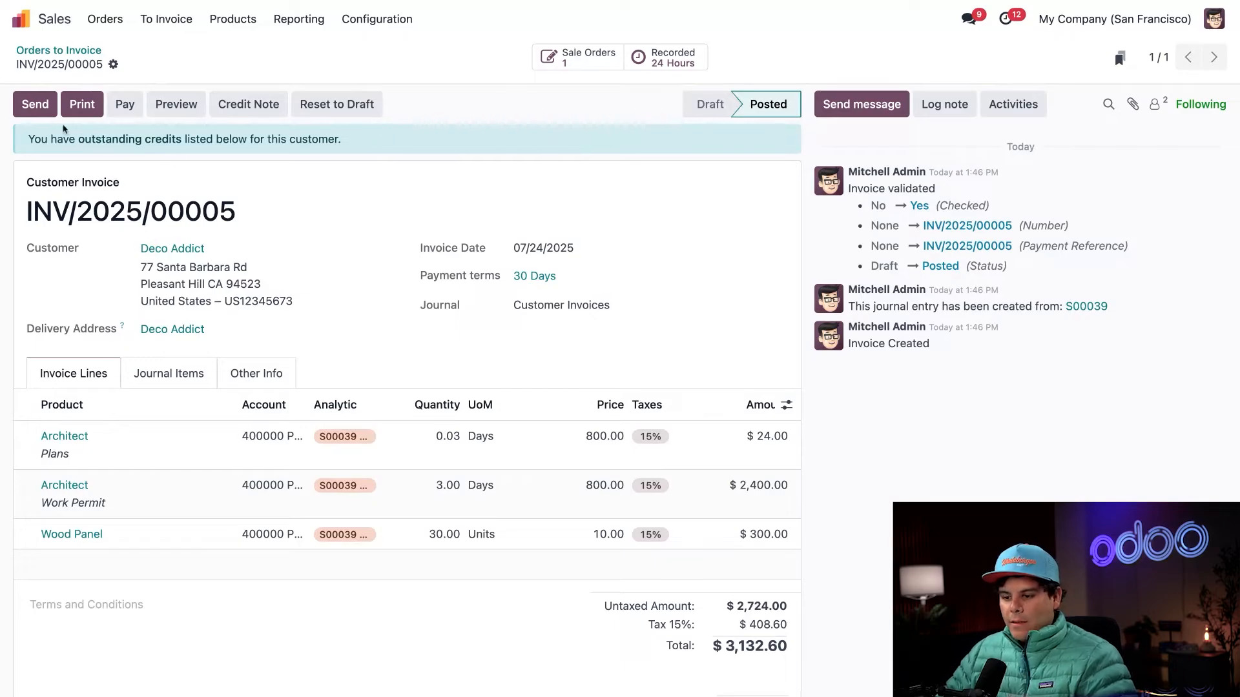
pyautogui.click(47, 114)
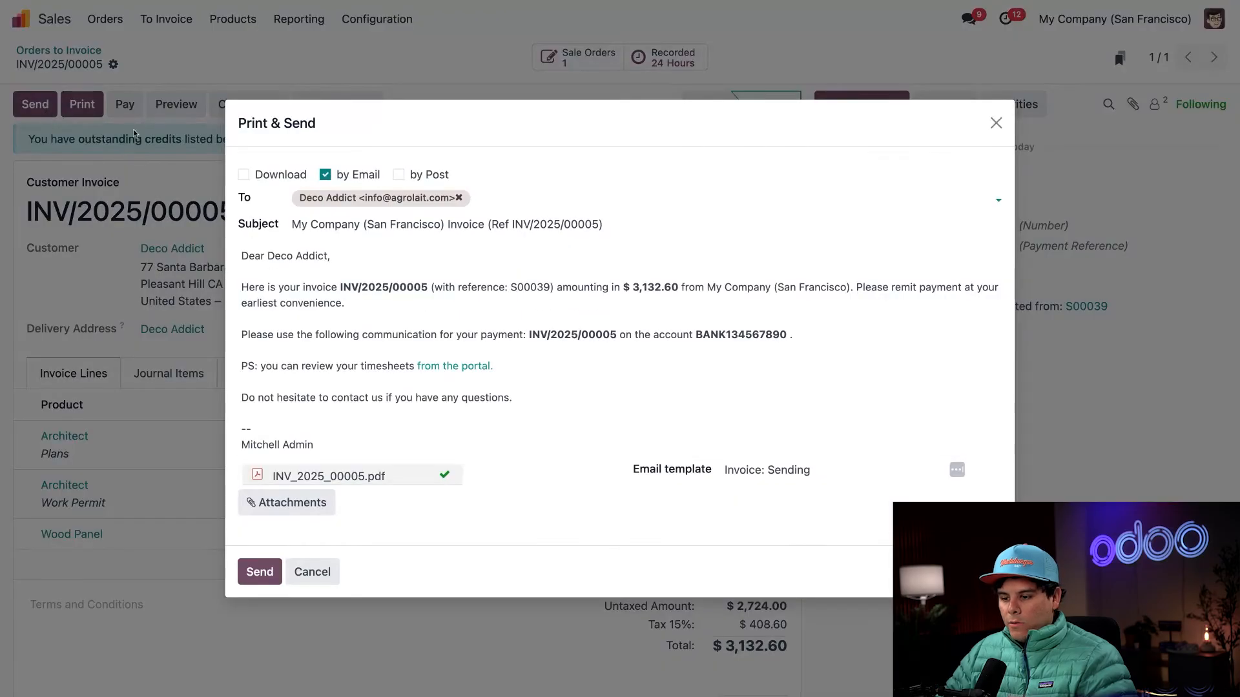
pyautogui.click(259, 572)
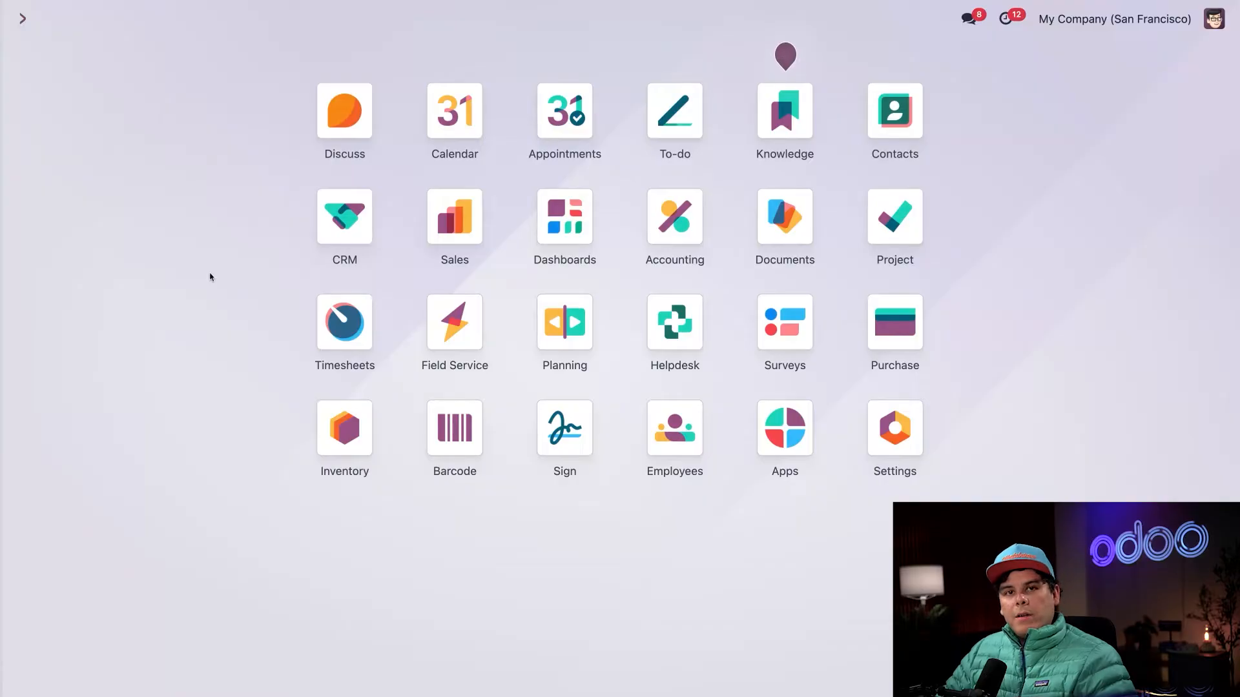
# - Switch to Inventory, remove the Goods filter from the product list and open the Architect product to examine its settings
pyautogui.write('pro')
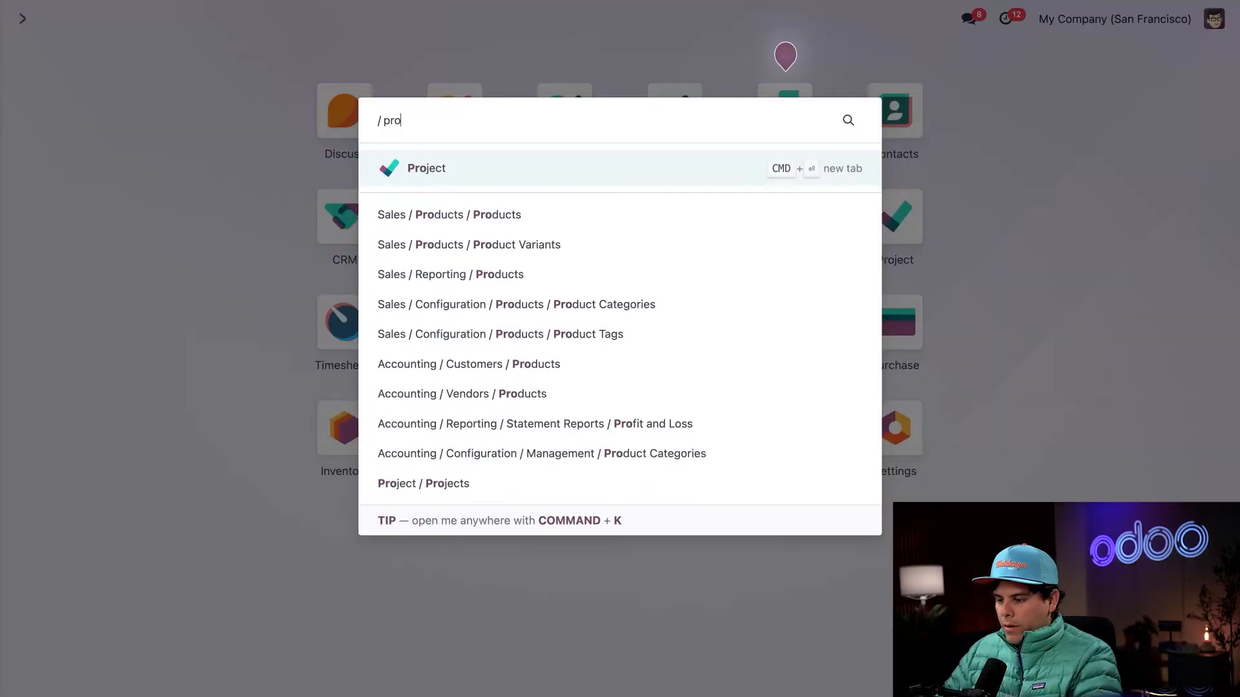
pyautogui.click(146, 316)
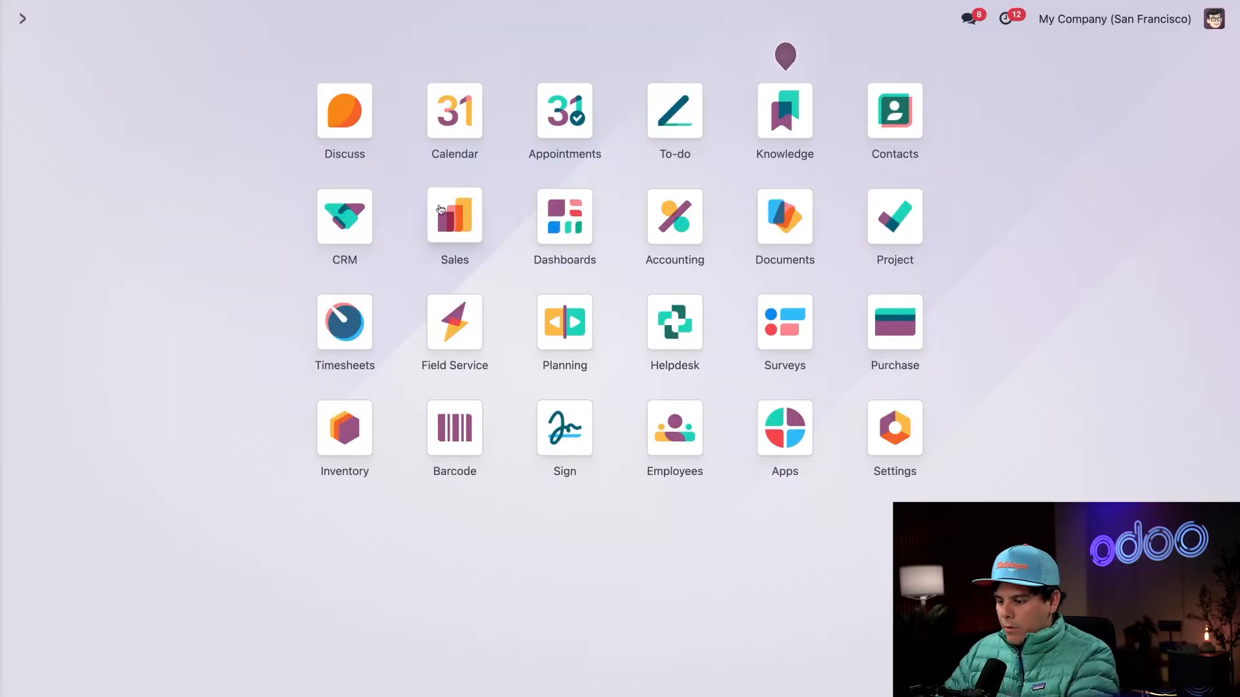
pyautogui.write('in')
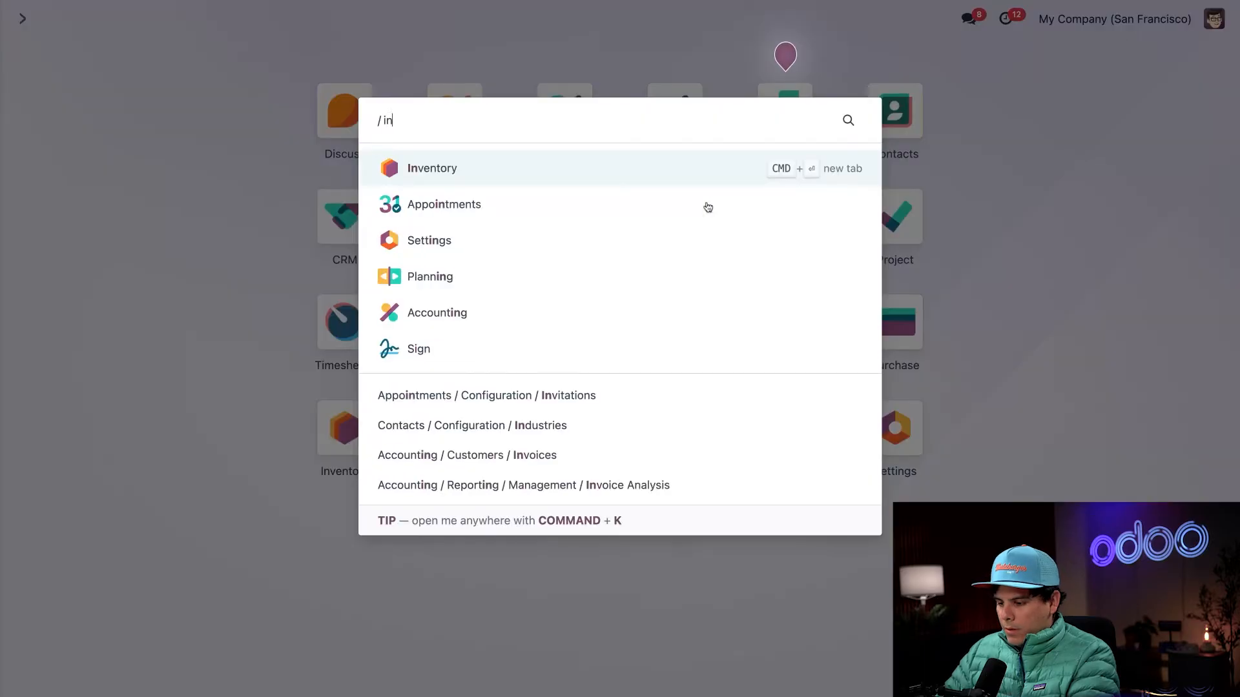
pyautogui.press('Return')
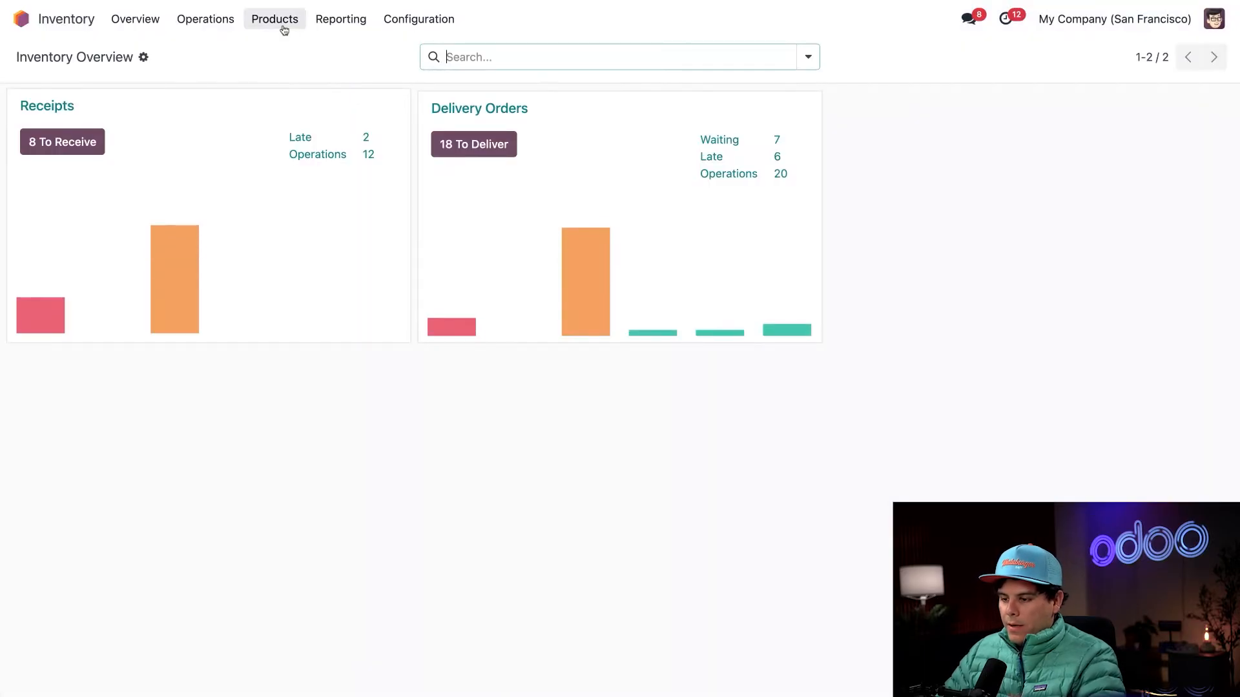
pyautogui.click(275, 19)
pyautogui.click(281, 50)
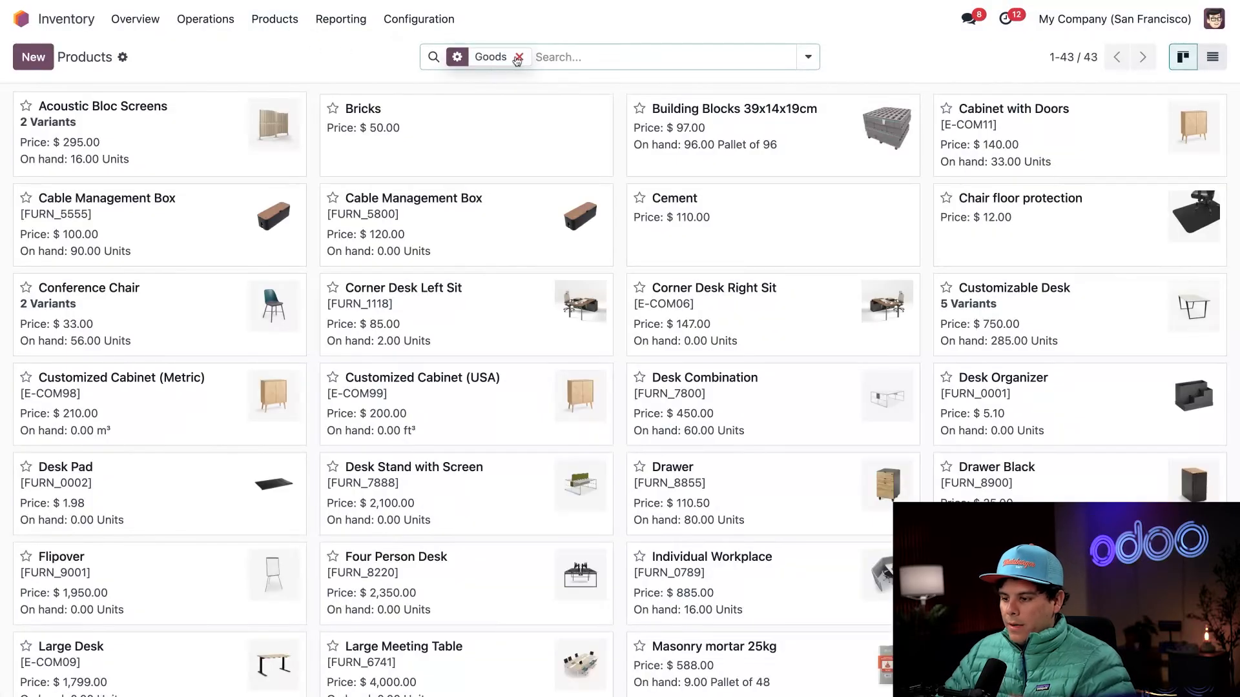
pyautogui.click(518, 57)
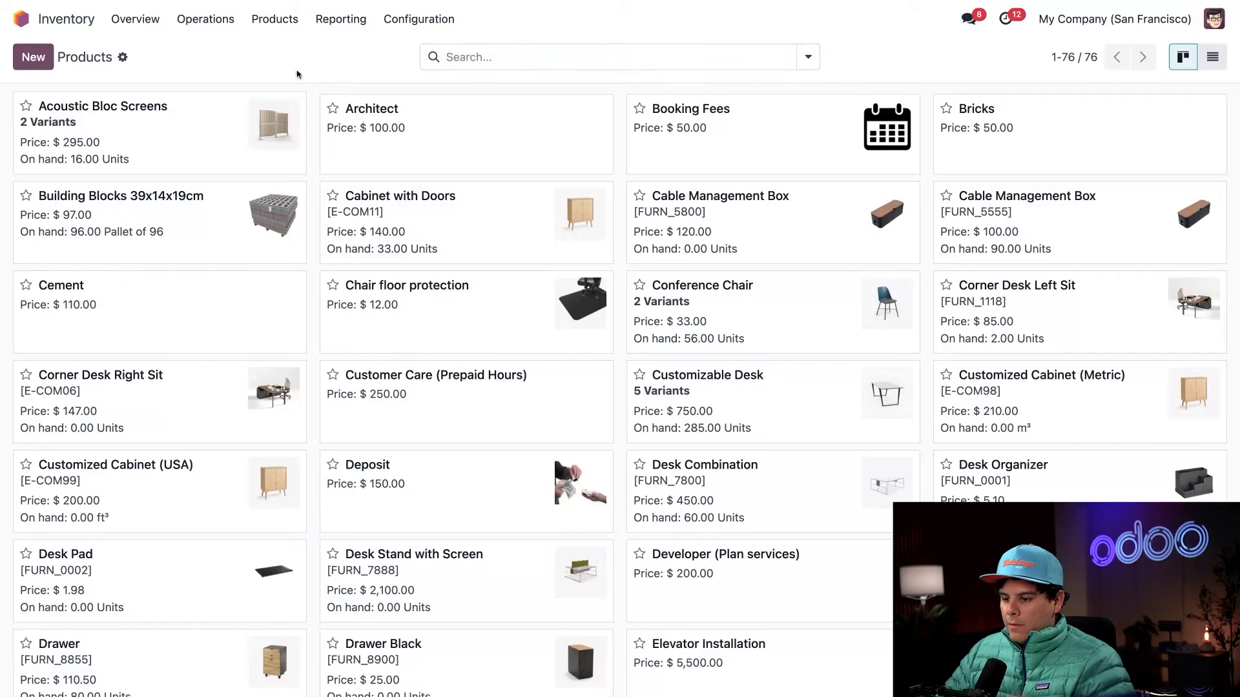
pyautogui.click(458, 137)
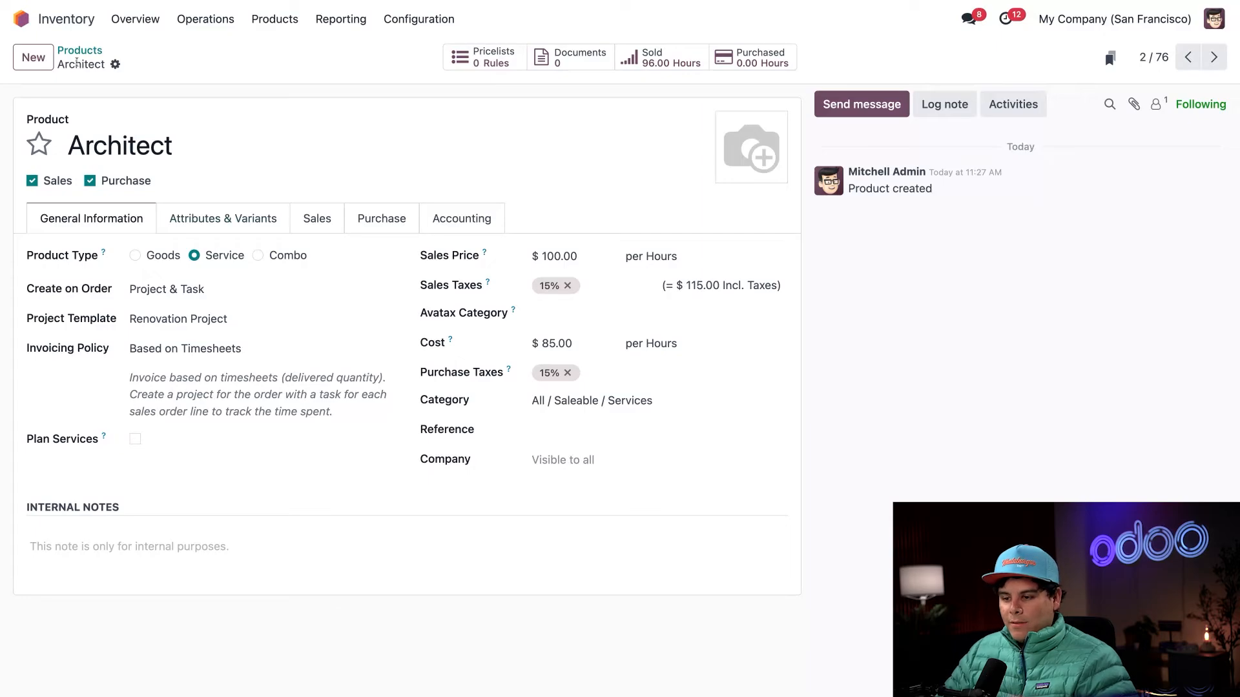
# - Return to the product list, search for "wood panel" and open the Wood Panel product
pyautogui.click(79, 52)
pyautogui.write('wood panel')
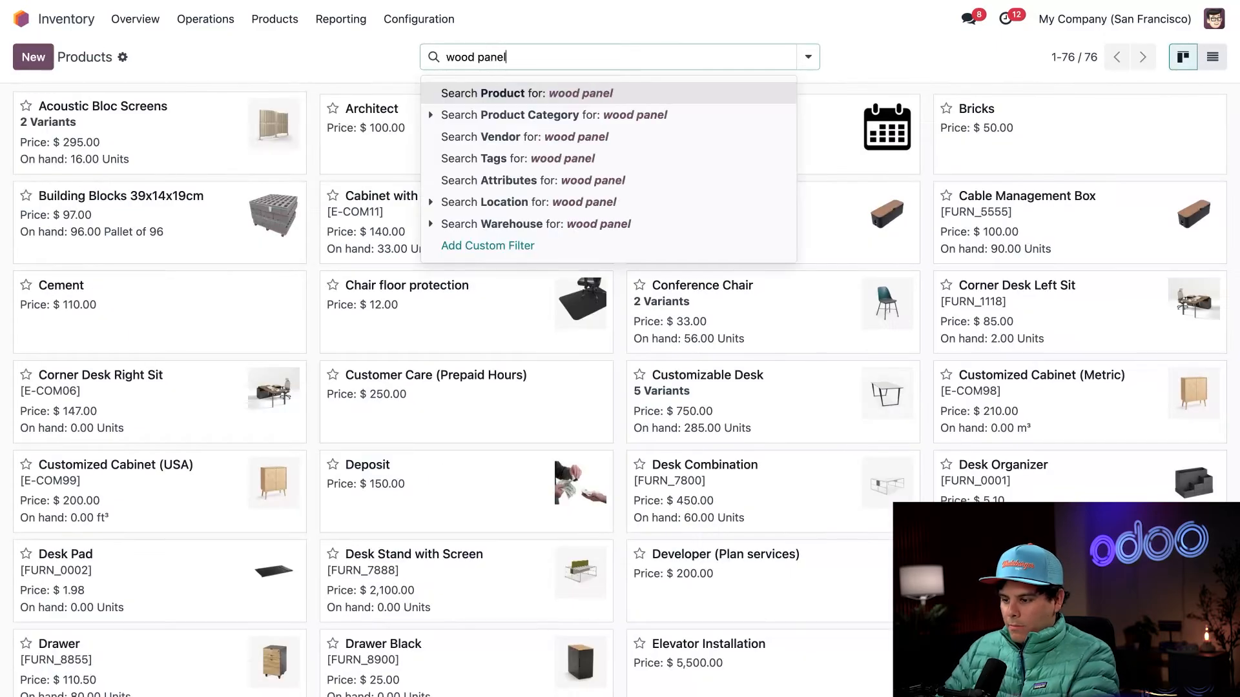
pyautogui.press('Return')
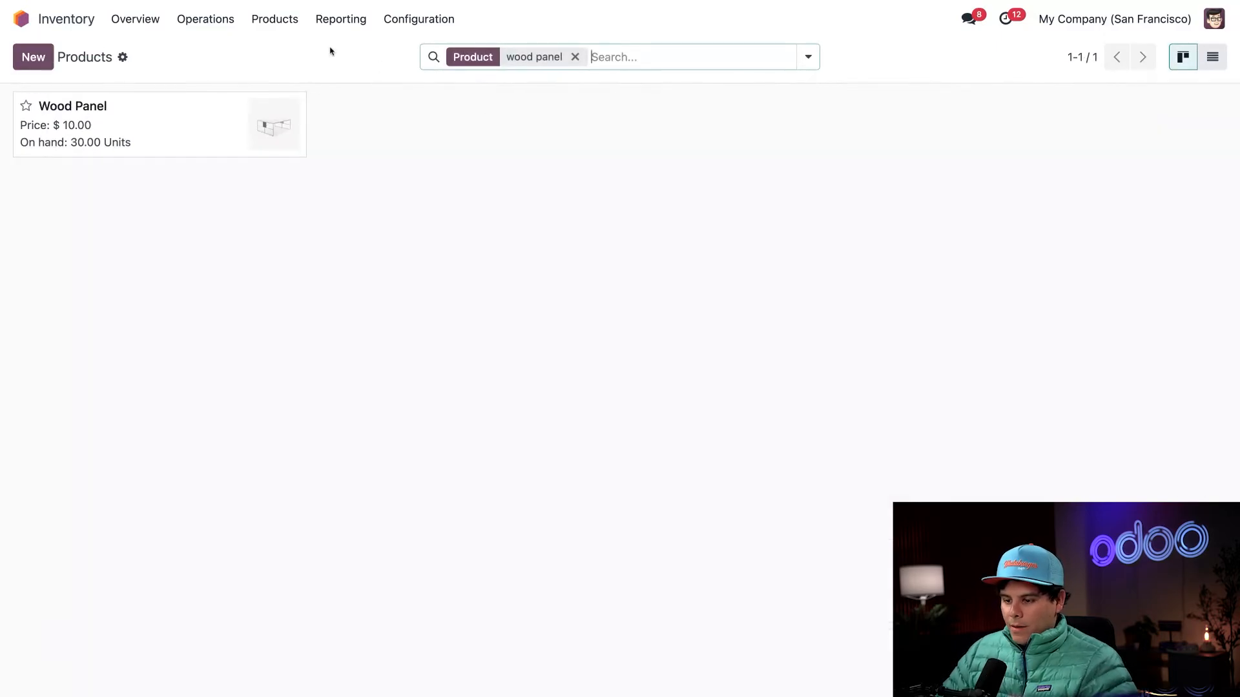
pyautogui.click(219, 118)
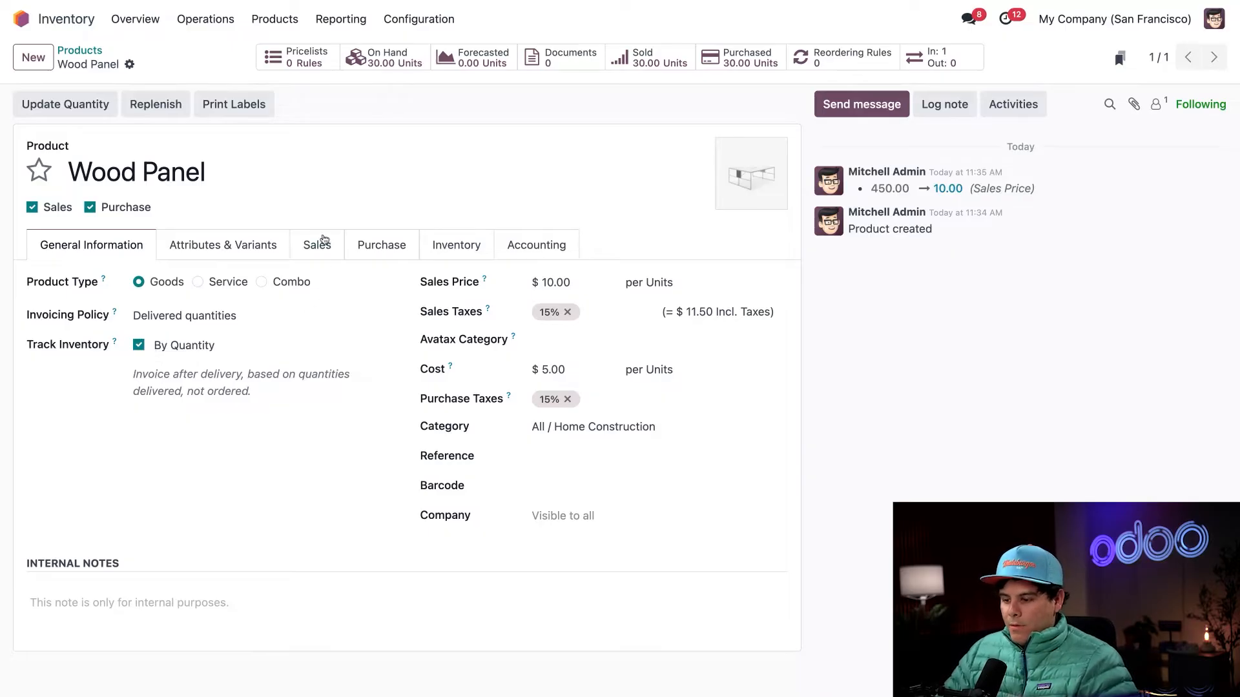
# - Examine the Wood Panel's re-invoice costs setting and its invoicing policy
pyautogui.click(326, 244)
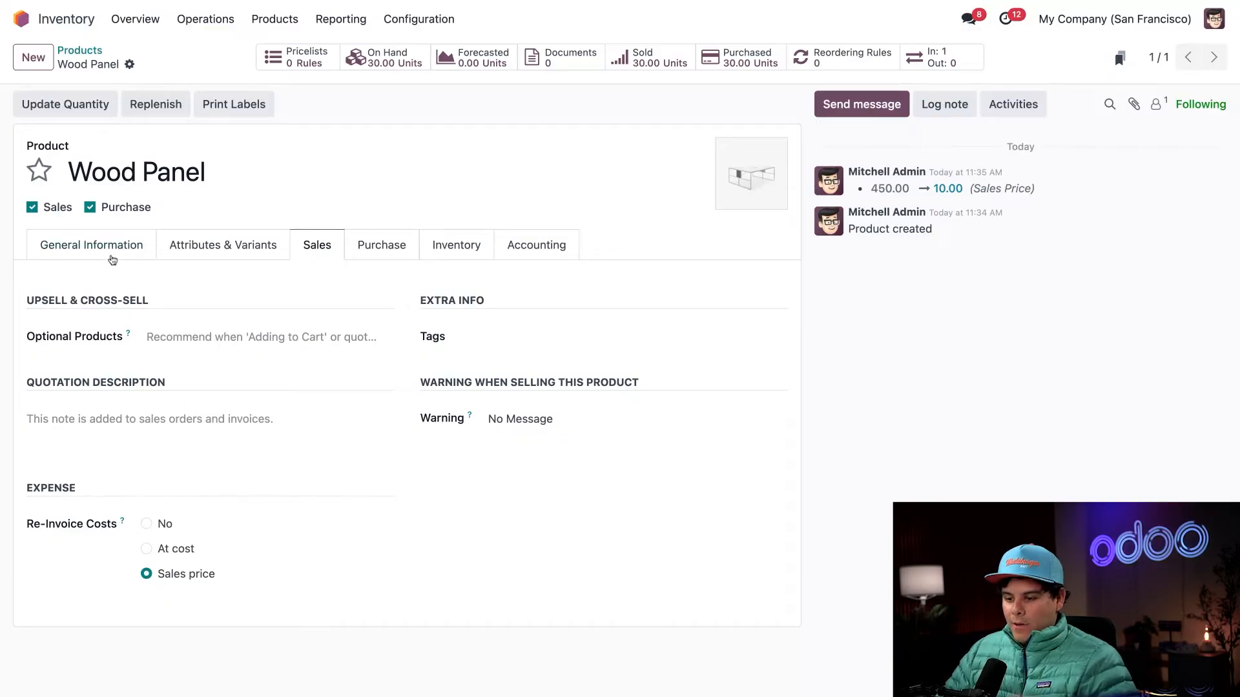
pyautogui.click(111, 260)
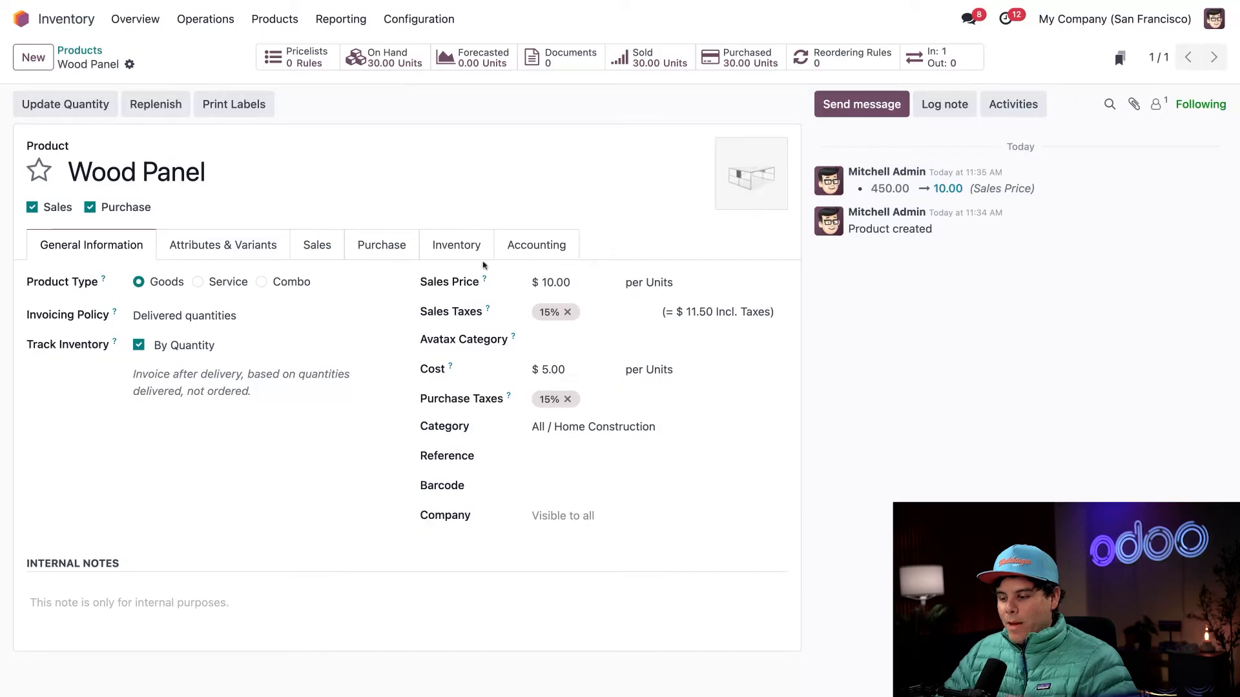
pyautogui.click(304, 247)
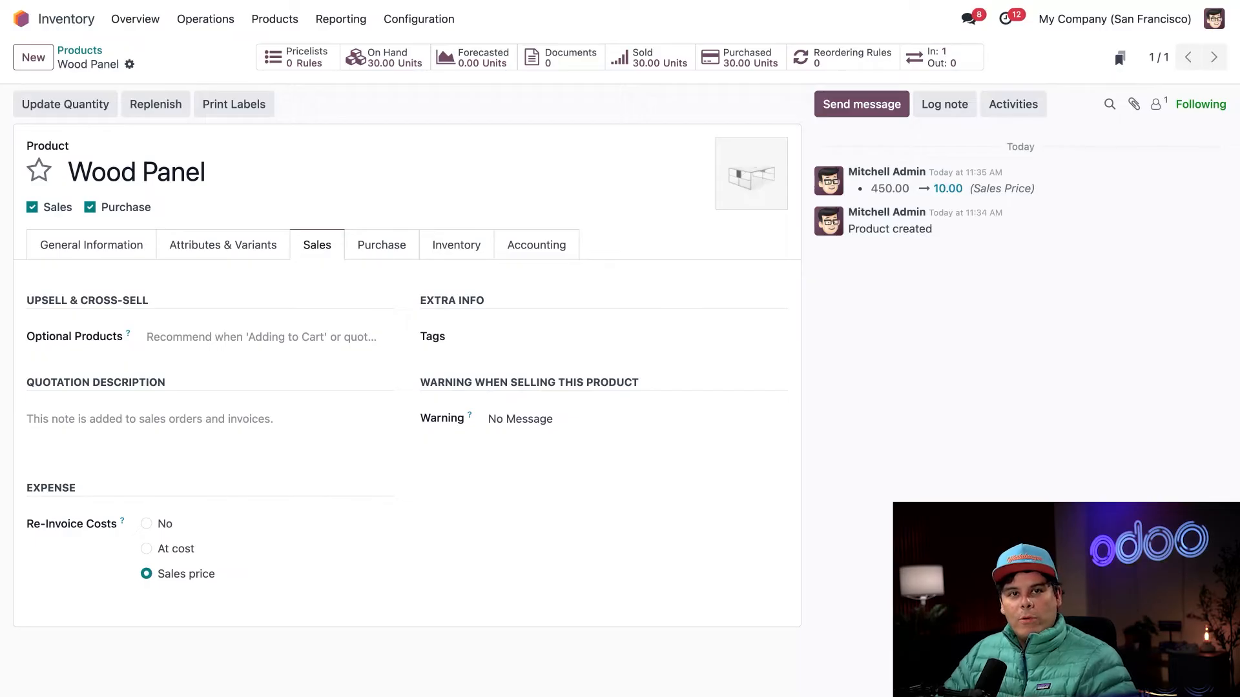
pyautogui.click(95, 250)
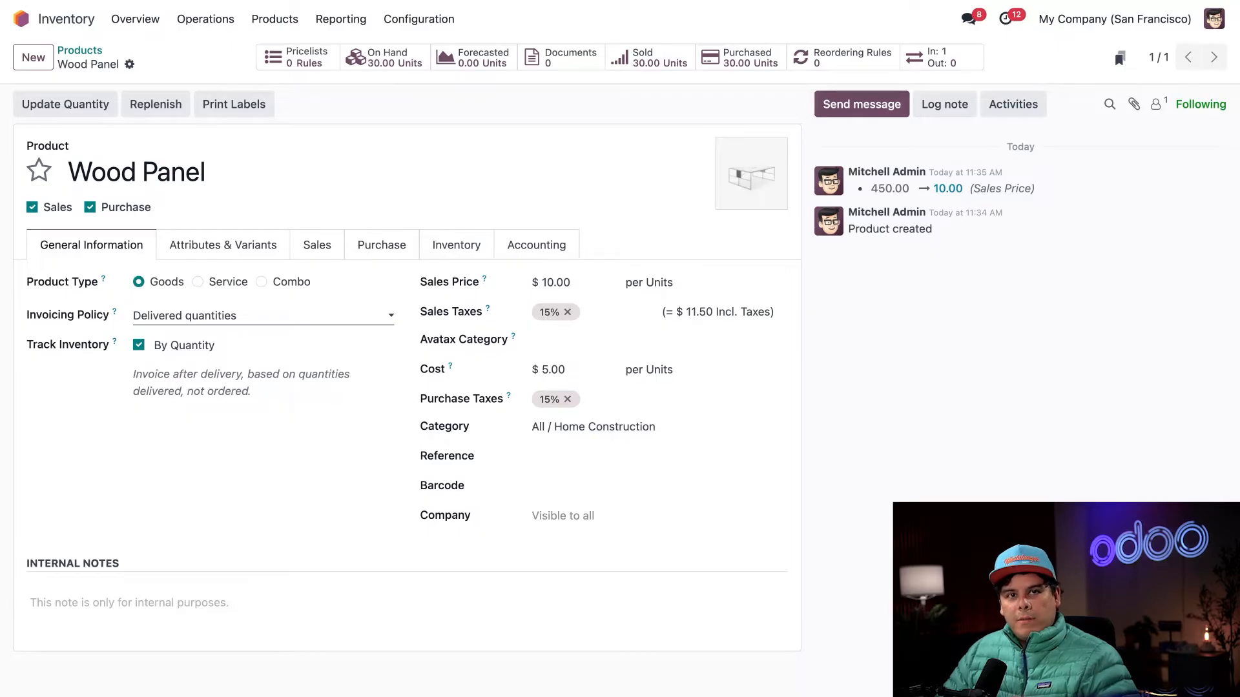
# - Switch to Accounting and open its configuration settings
pyautogui.click(29, 20)
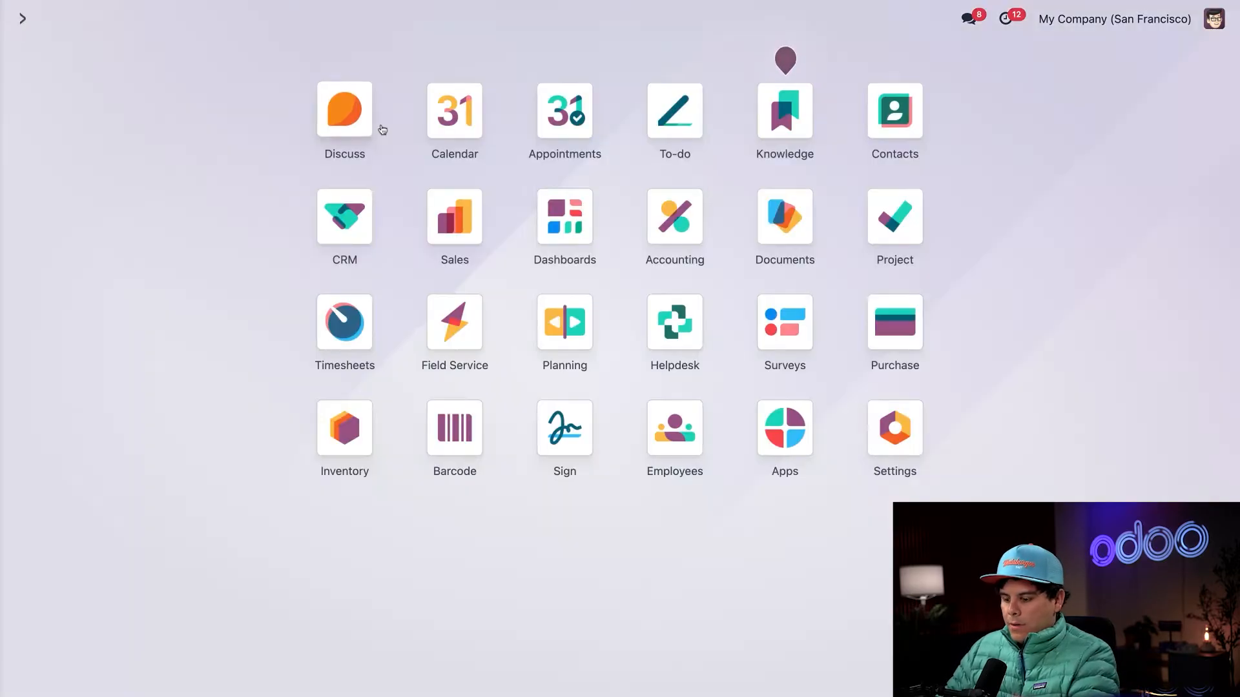
pyautogui.write('acc')
pyautogui.press('Return')
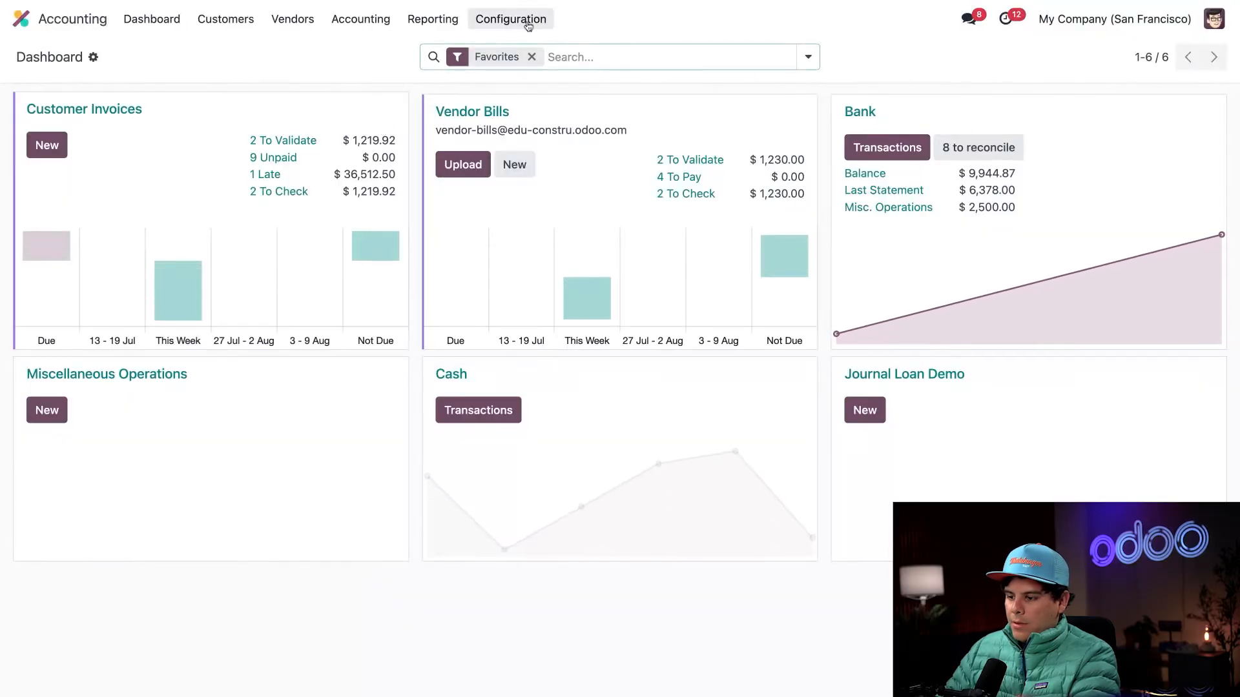
pyautogui.click(528, 26)
pyautogui.click(525, 52)
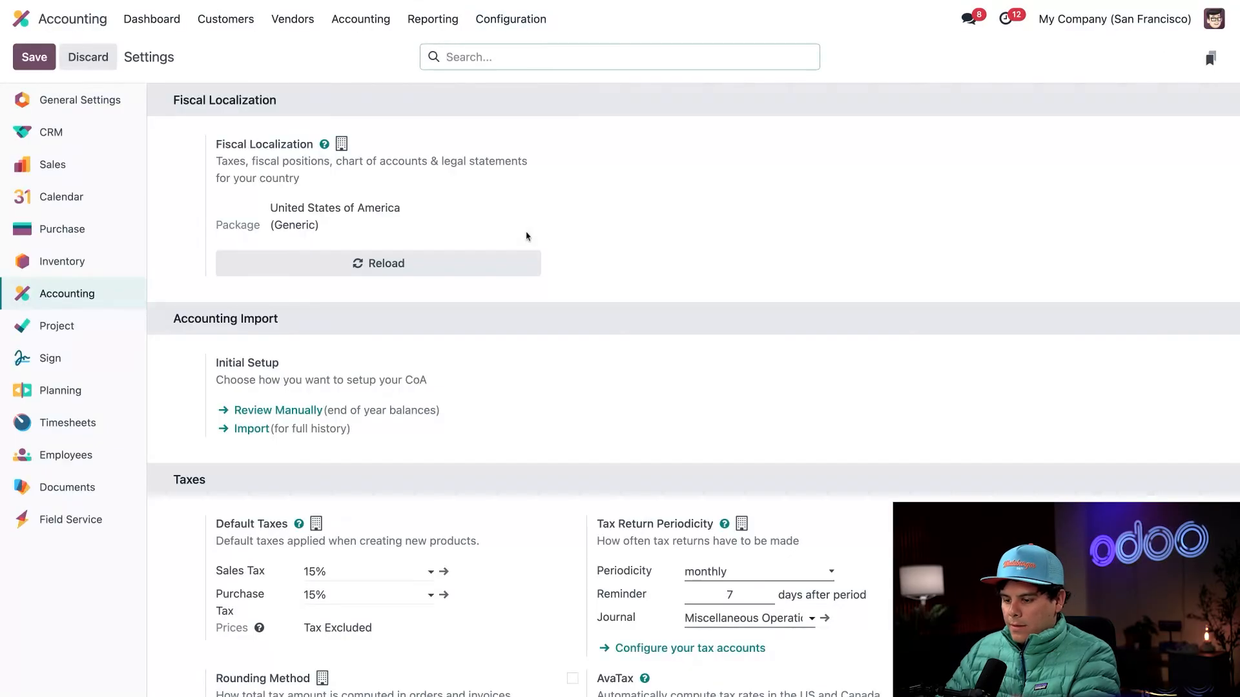
# - Find "anal" on the settings page and check the Analytic Accounting option
pyautogui.hotkey('ctrl', 'f')
pyautogui.write('anal')
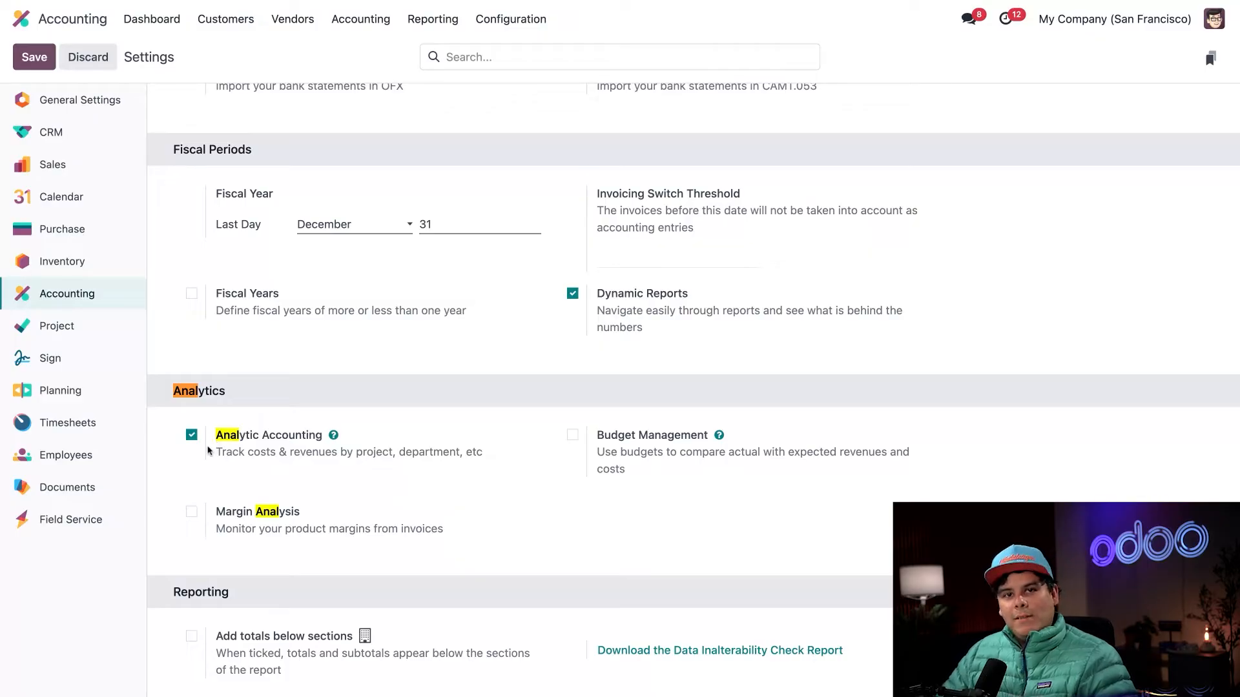
pyautogui.moveTo(223, 446)
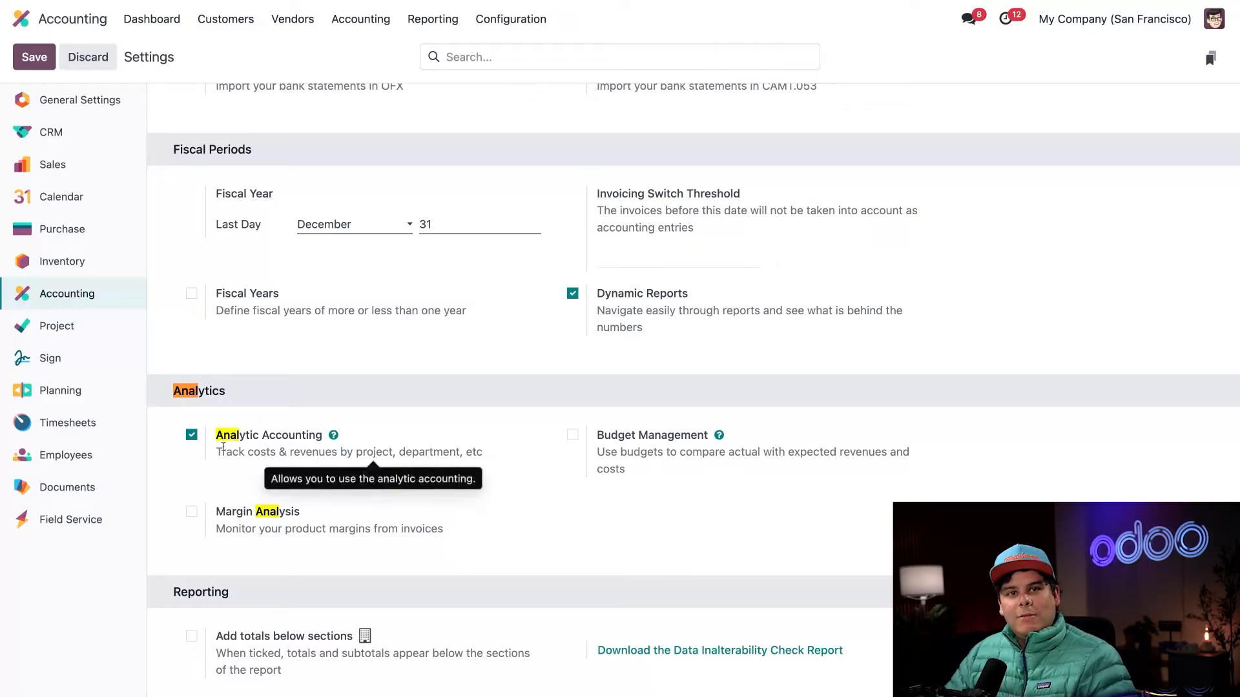